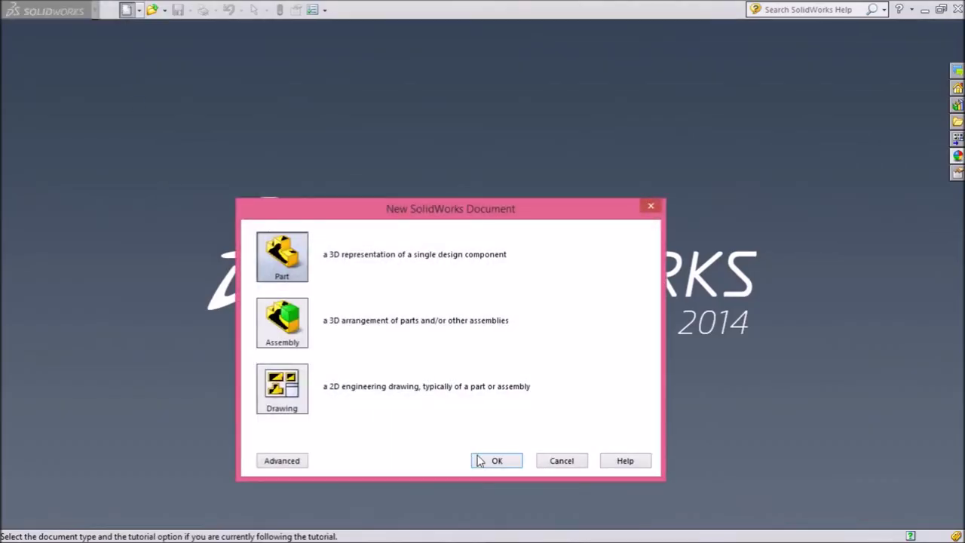
Step: Create a new part and open a sketch on its Front Plane
left_click(494, 461)
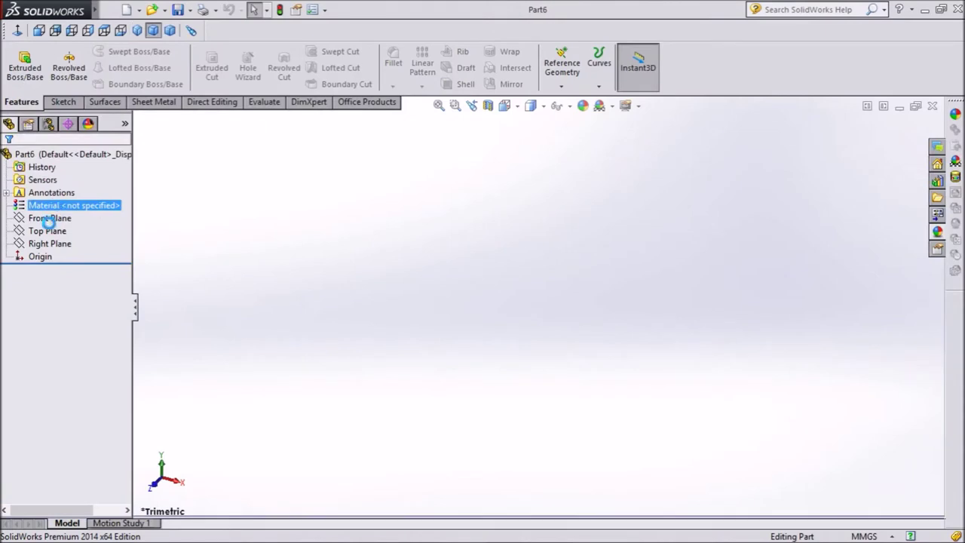
left_click(47, 231)
left_click(50, 218)
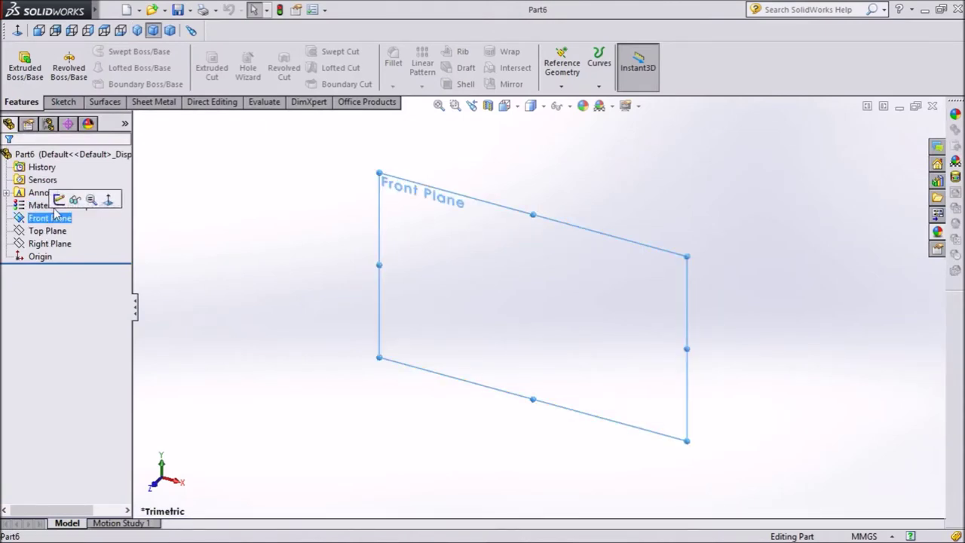
left_click(92, 199)
left_click(102, 51)
Step: Draw a horizontal centerline starting at the origin
left_click(116, 82)
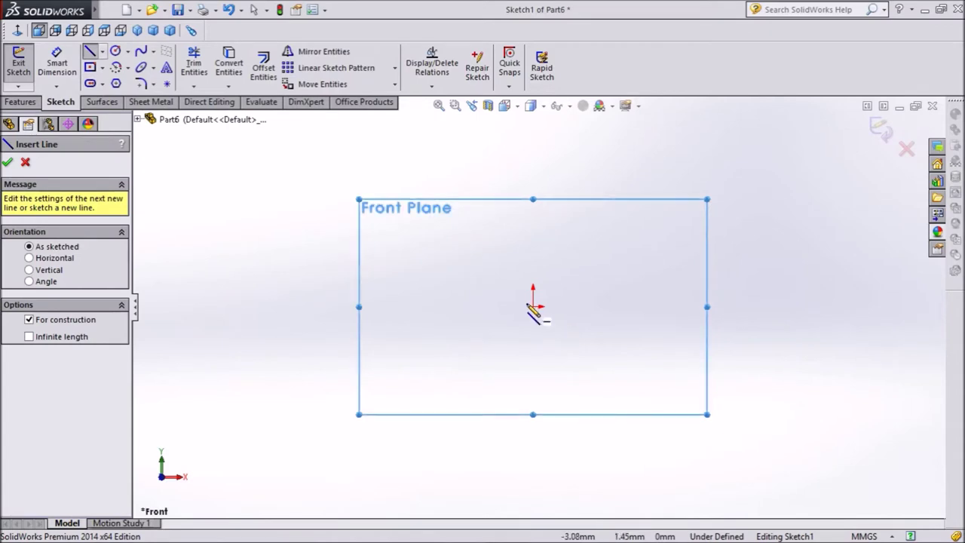
left_click(533, 307)
left_click(671, 307)
right_click(635, 343)
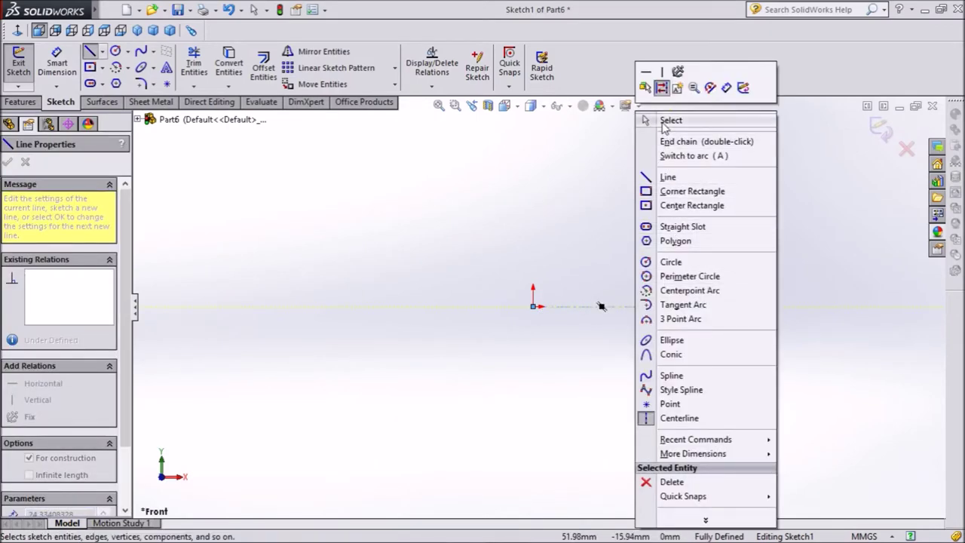
left_click(670, 122)
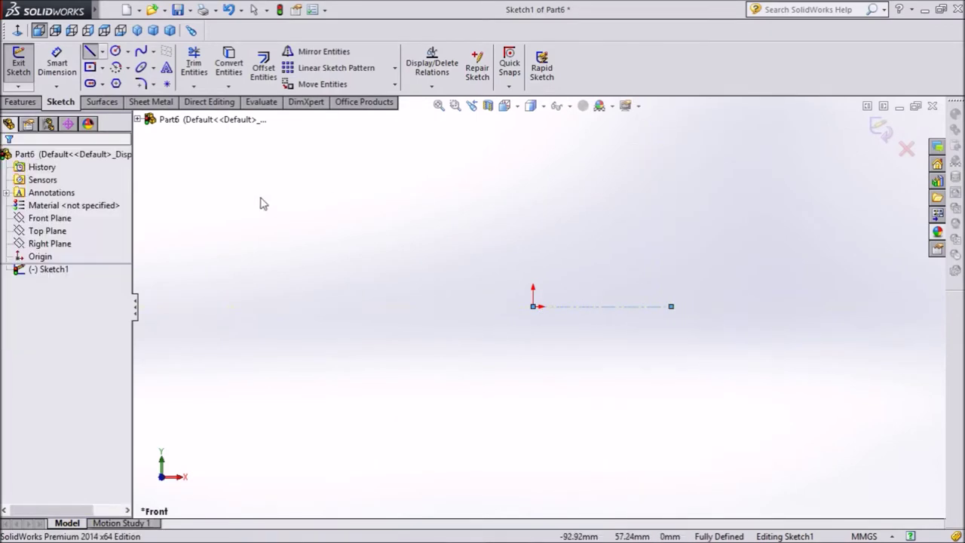
Step: Draw the closed stepped outline with a slanted top-right edge above the centerline
left_click(89, 51)
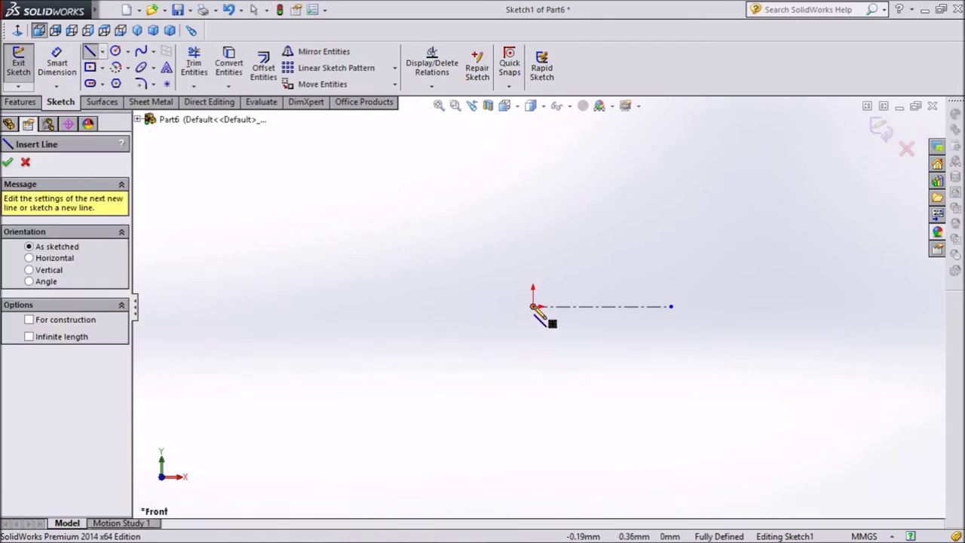
left_click(533, 274)
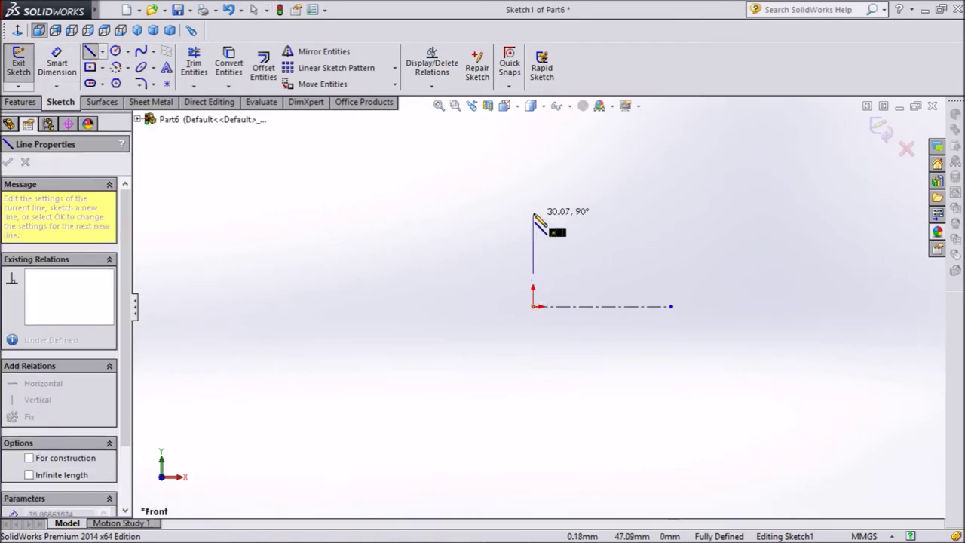
left_click(533, 163)
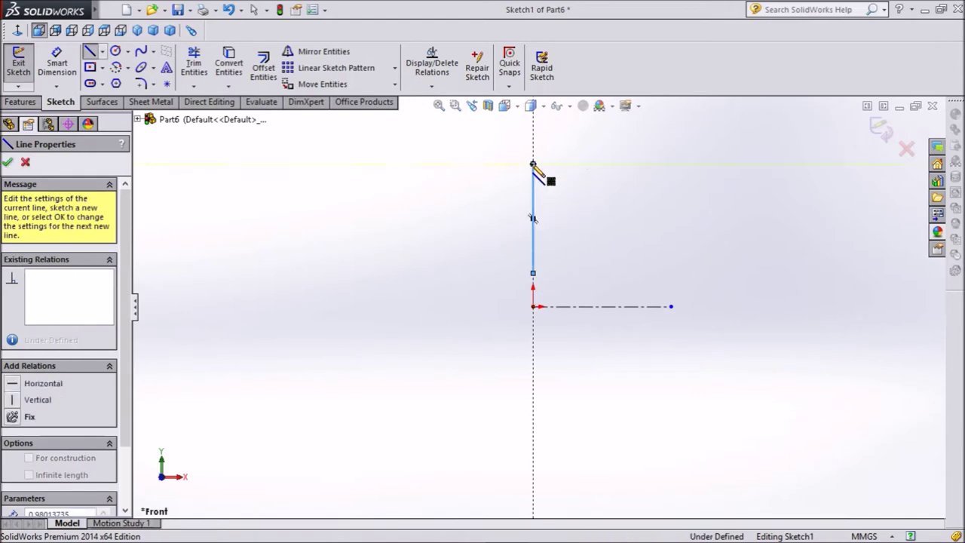
left_click(575, 164)
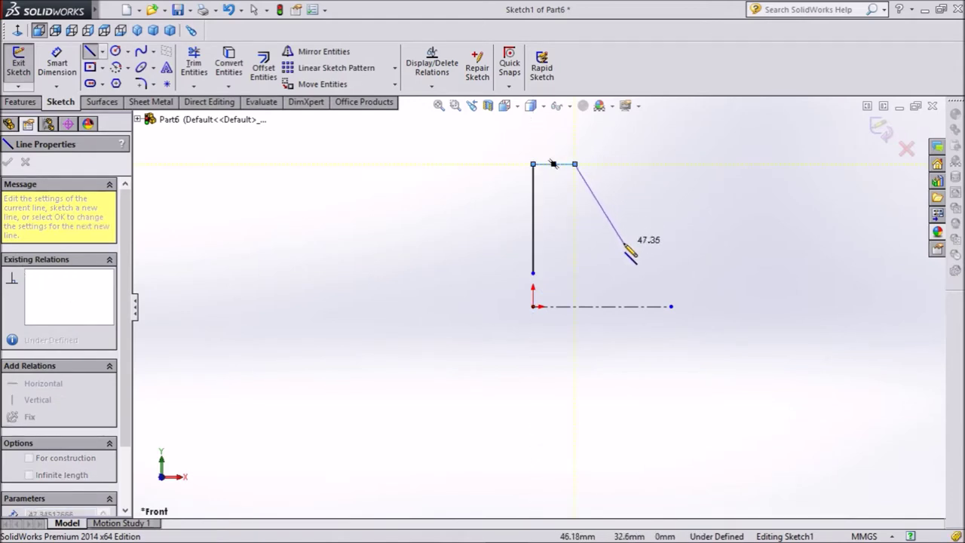
left_click(624, 243)
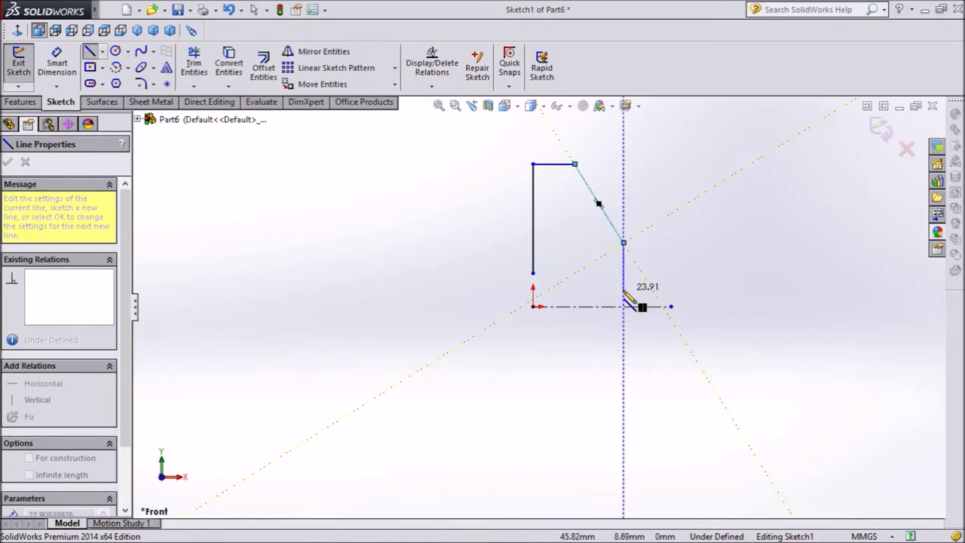
left_click(623, 289)
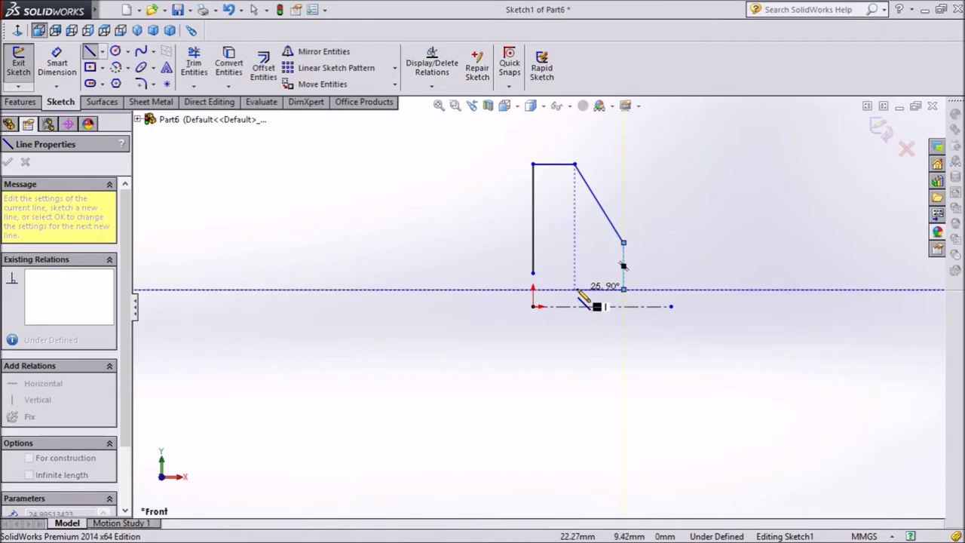
left_click(574, 289)
left_click(574, 273)
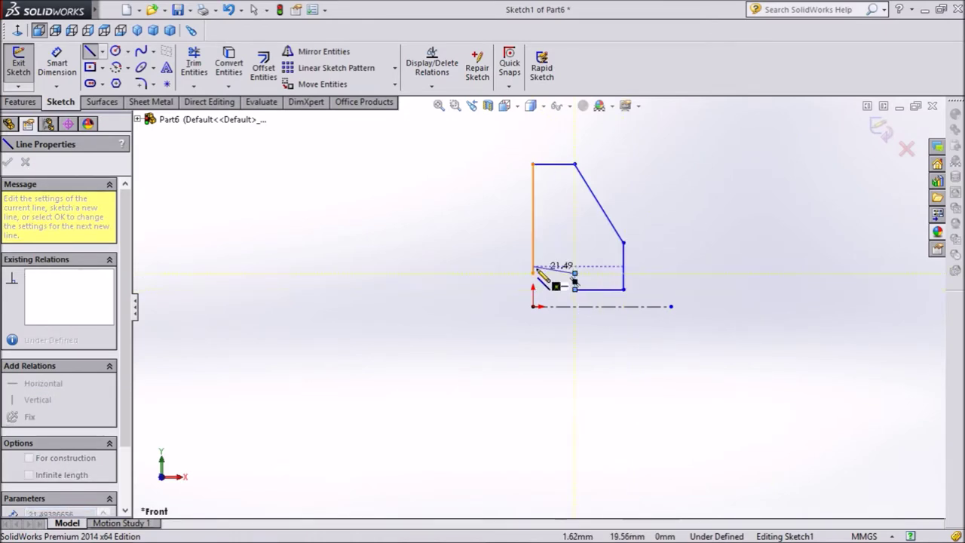
left_click(534, 273)
right_click(401, 244)
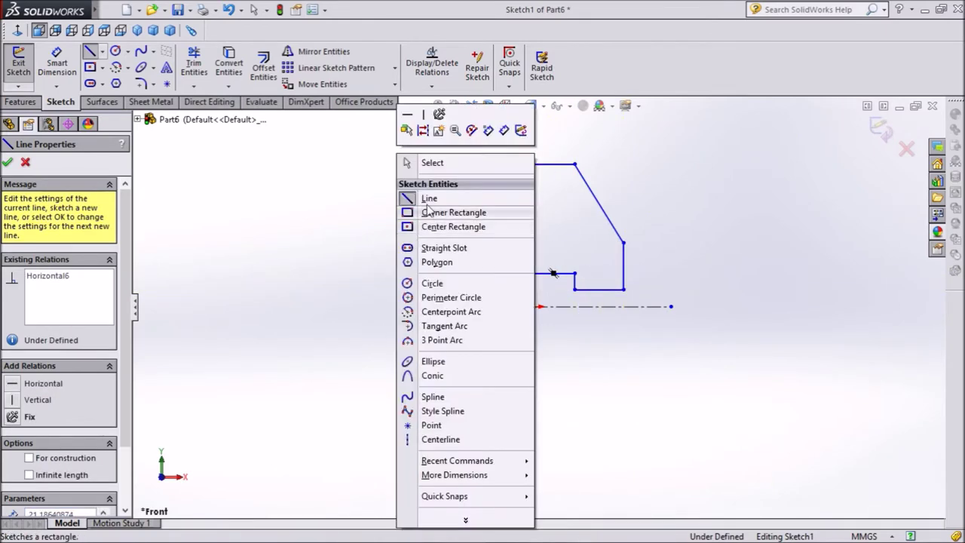
left_click(431, 161)
scroll(604, 291, "down", 1)
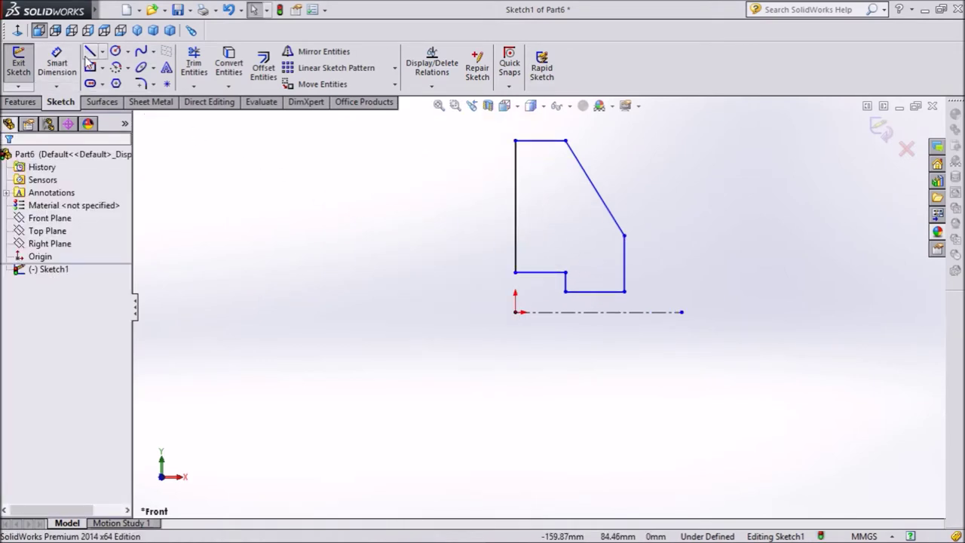
left_click(62, 65)
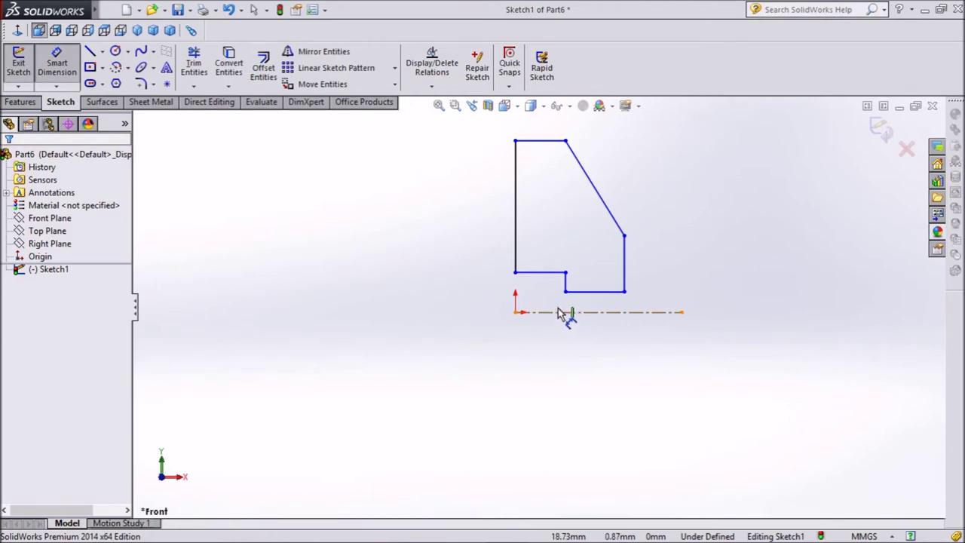
Step: Dimension the left edge to 11 mm, the lower-left edge to 4 mm and the step to 1.40 mm
scroll(530, 295, "down", 1)
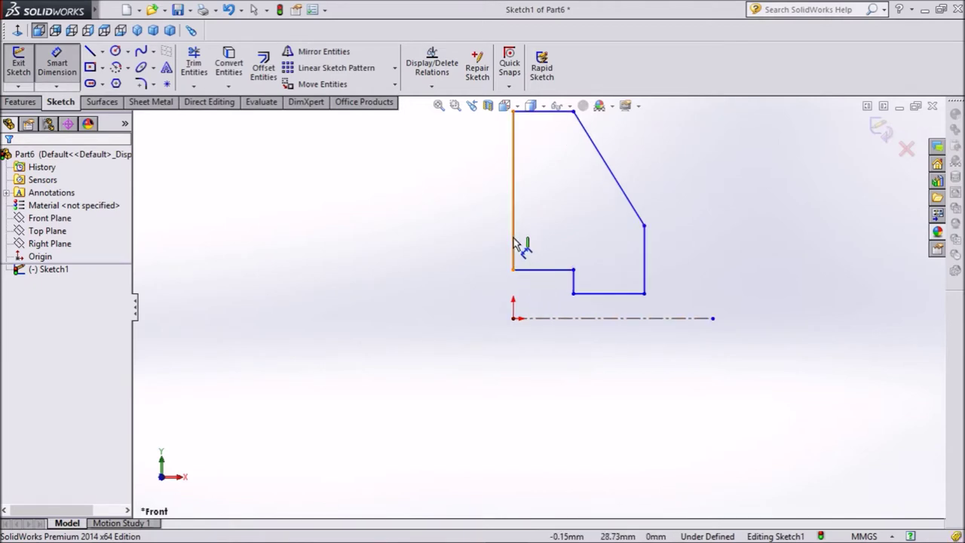
left_click(516, 244)
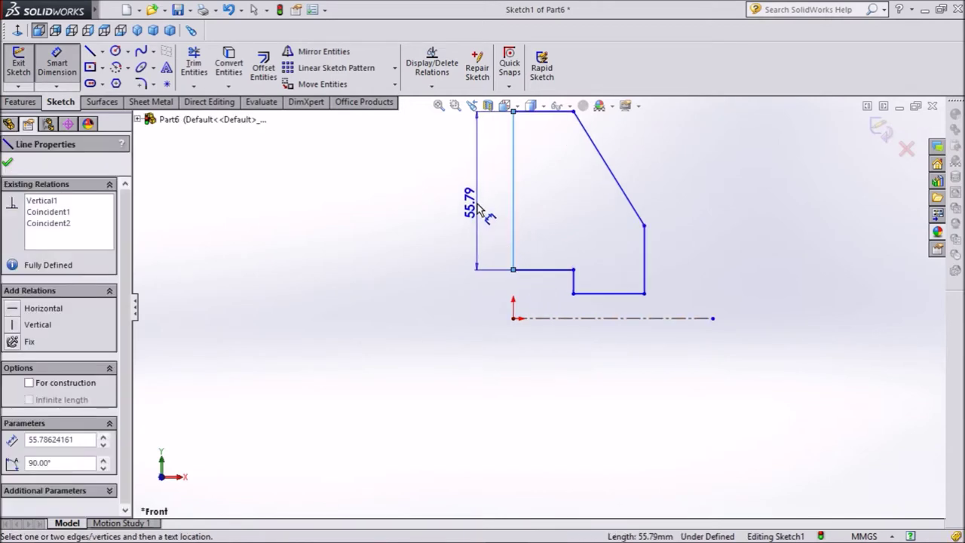
left_click(479, 210)
type("11")
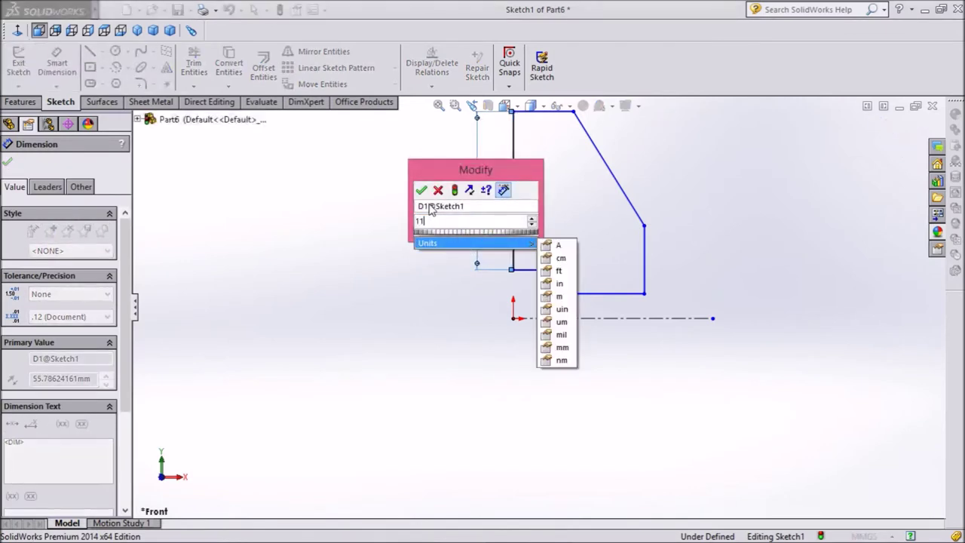
left_click(421, 190)
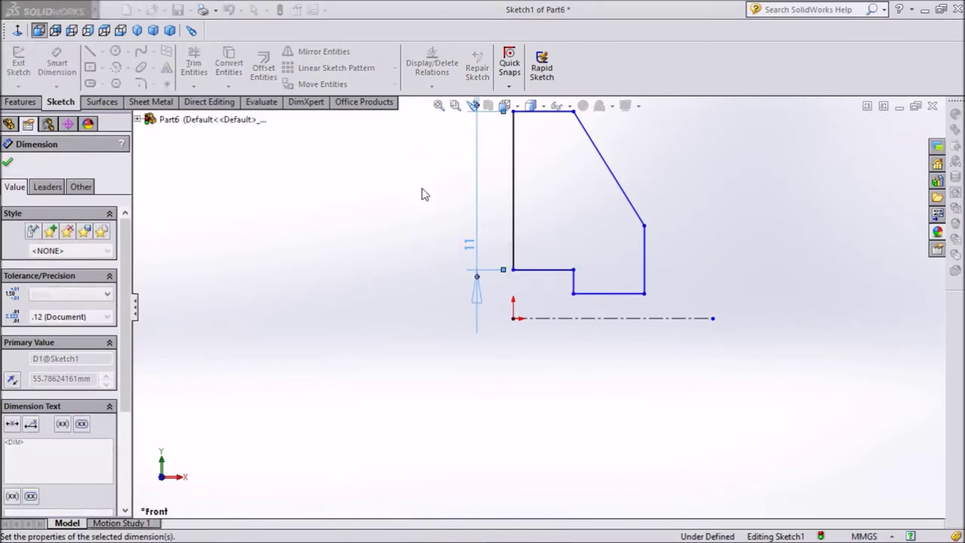
left_click(540, 249)
left_click(549, 240)
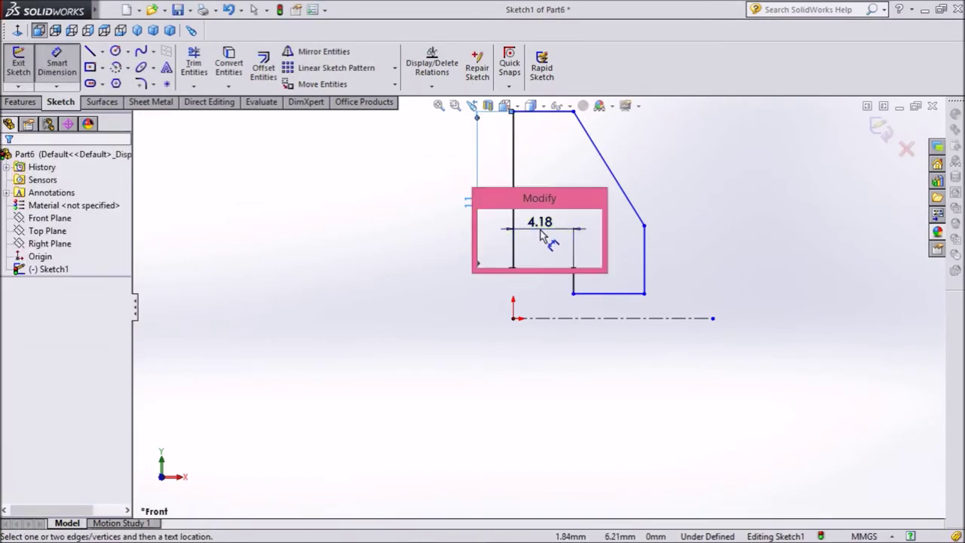
type("4")
left_click(485, 217)
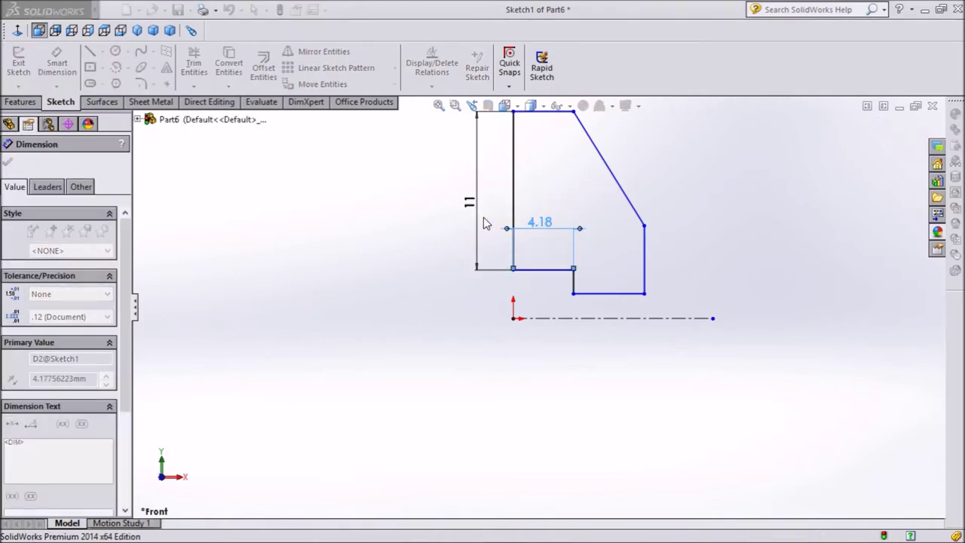
left_click(570, 283)
left_click(596, 285)
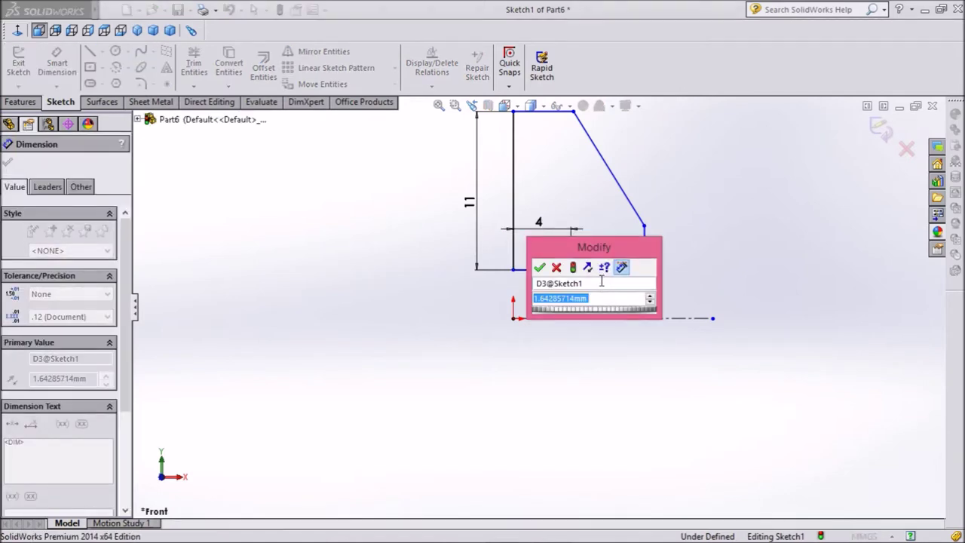
type("1.4")
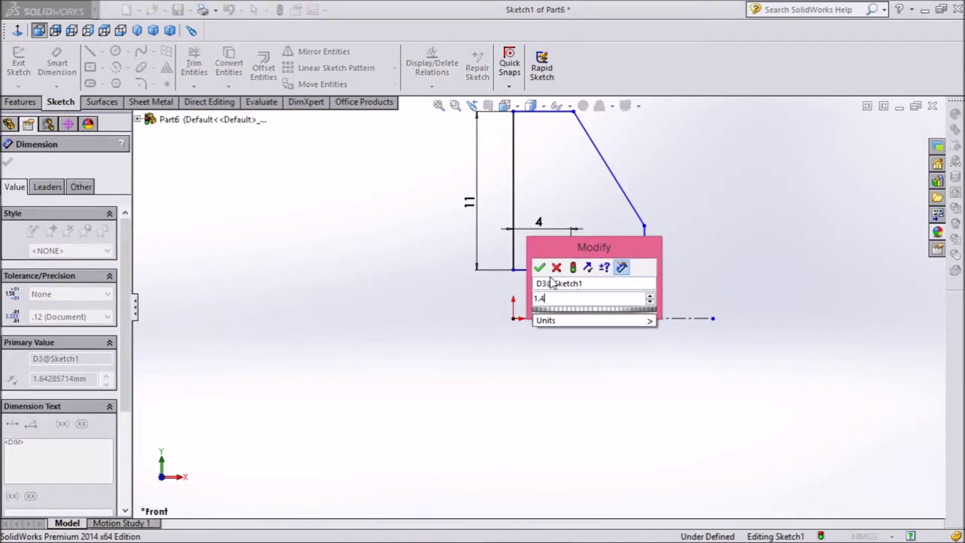
left_click(539, 267)
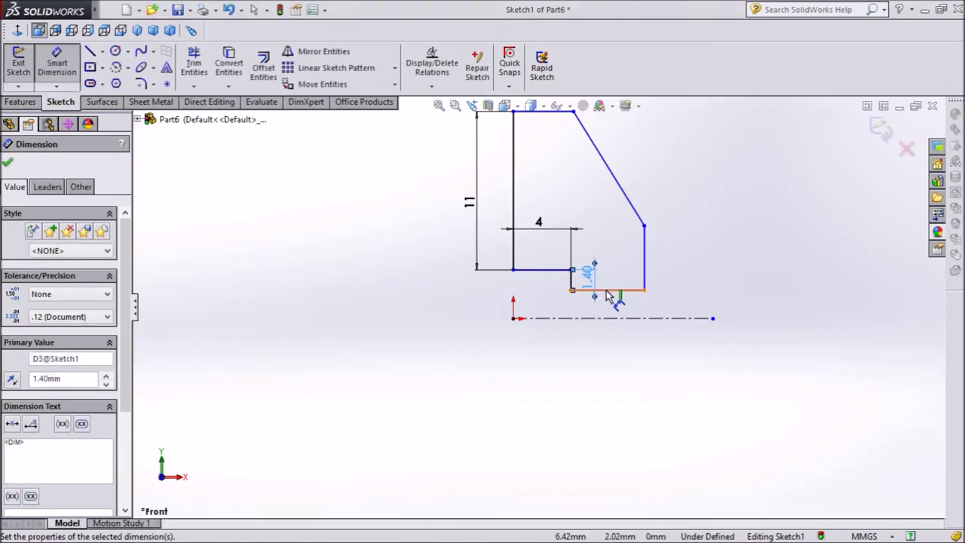
Step: Set the bottom-right edge to 4 mm and accept the 4.18 mm top edge length
left_click(609, 294)
left_click(609, 318)
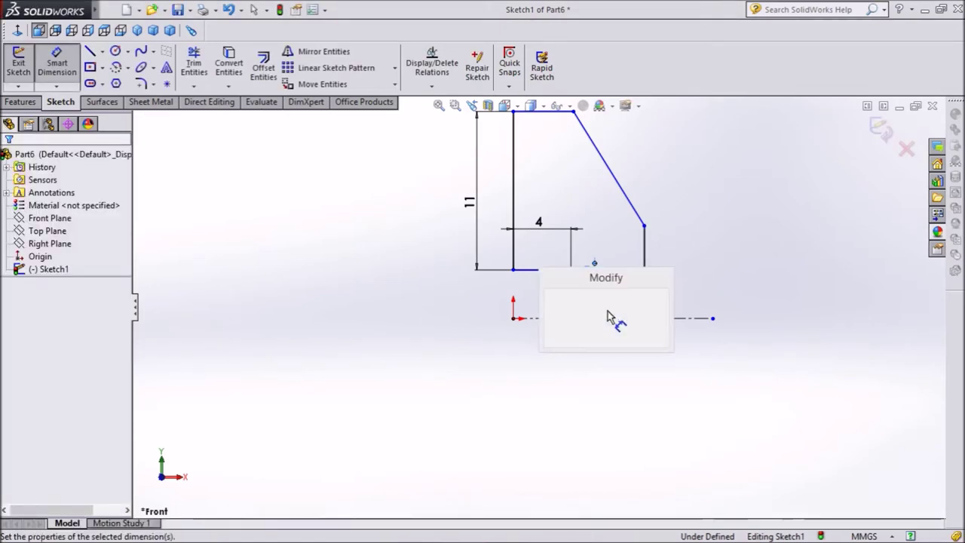
type("4")
left_click(552, 298)
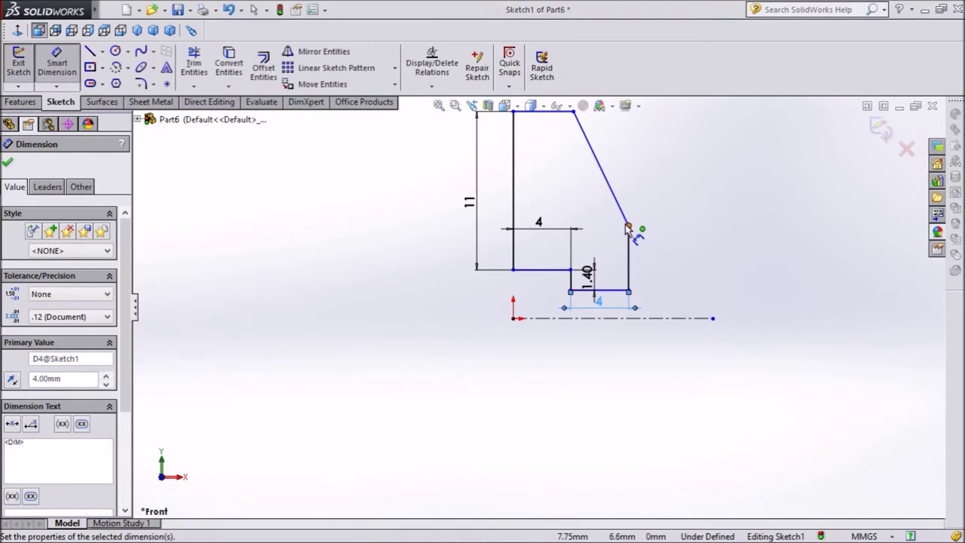
key("z")
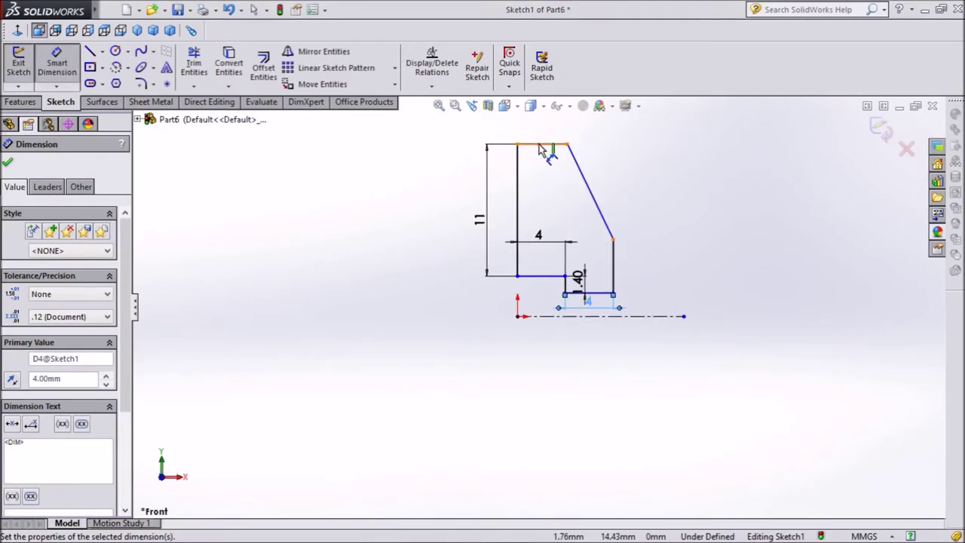
left_click(540, 145)
left_click(541, 142)
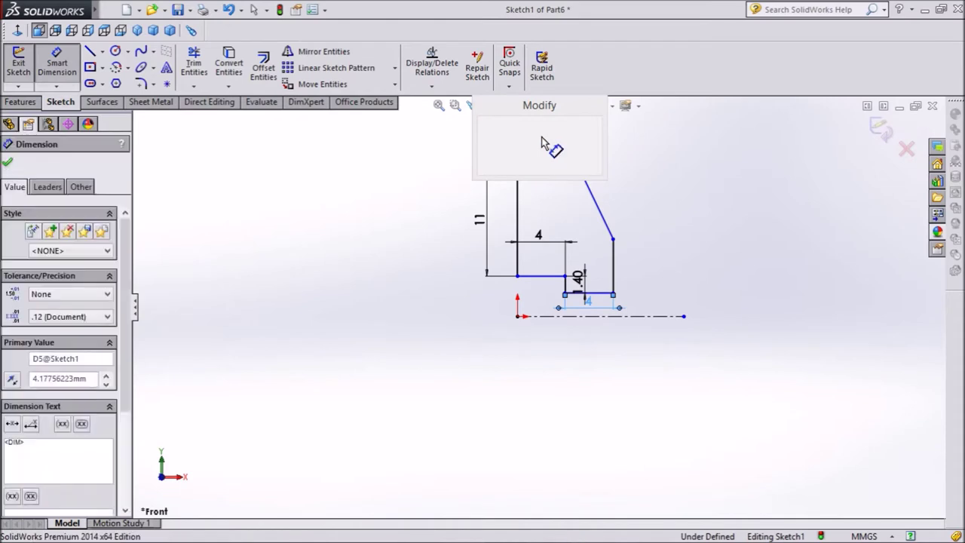
left_click(488, 124)
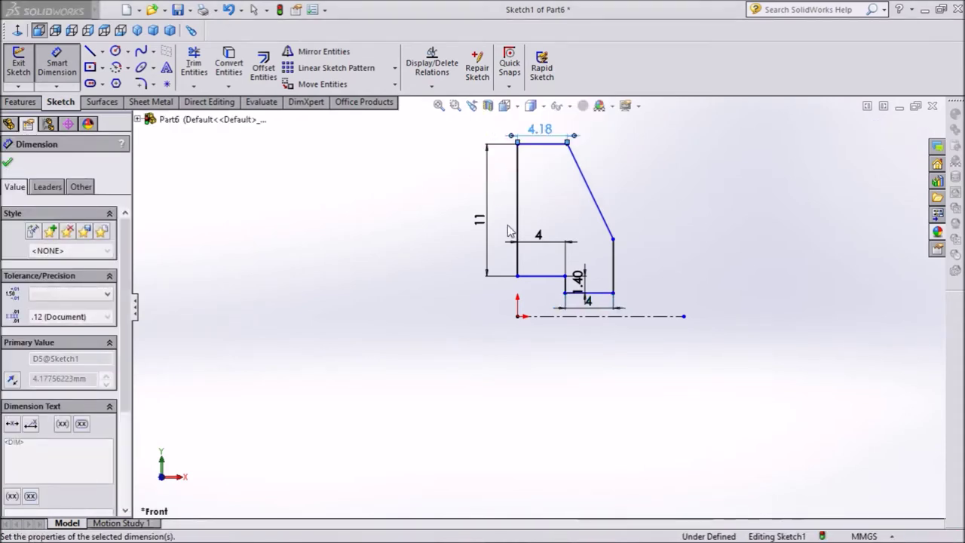
Step: Dimension the profile's bottom line 4 mm from the centerline, discarding the unwanted 2.60 dimension
left_click(537, 276)
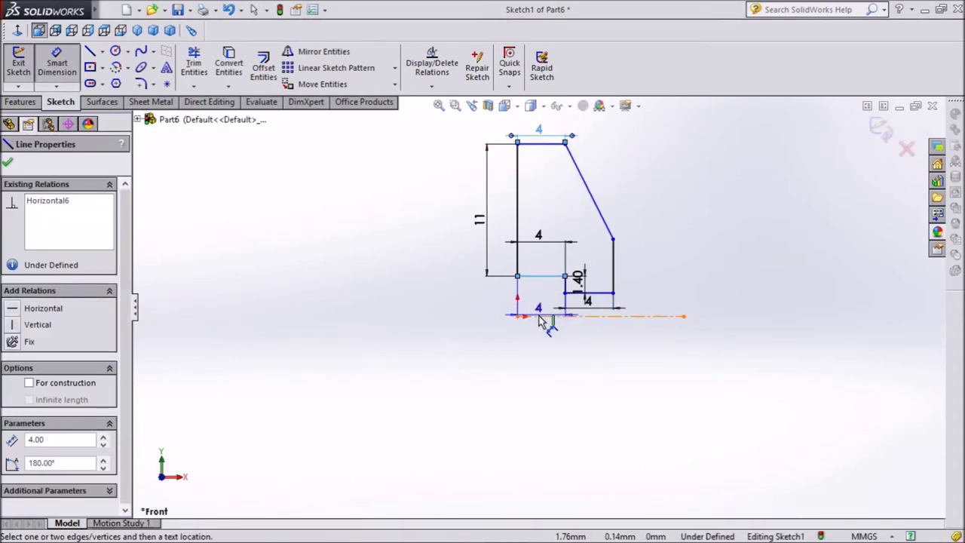
left_click(541, 316)
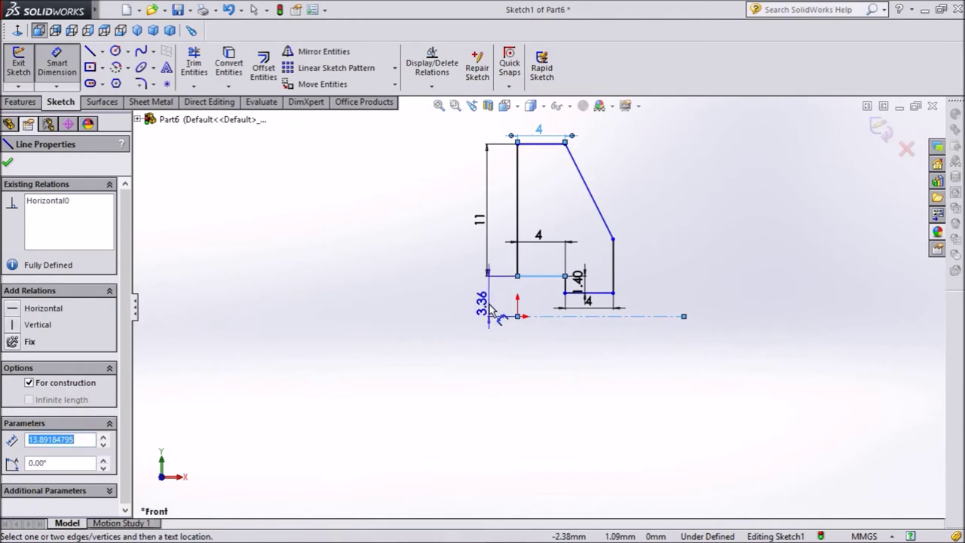
left_click(491, 309)
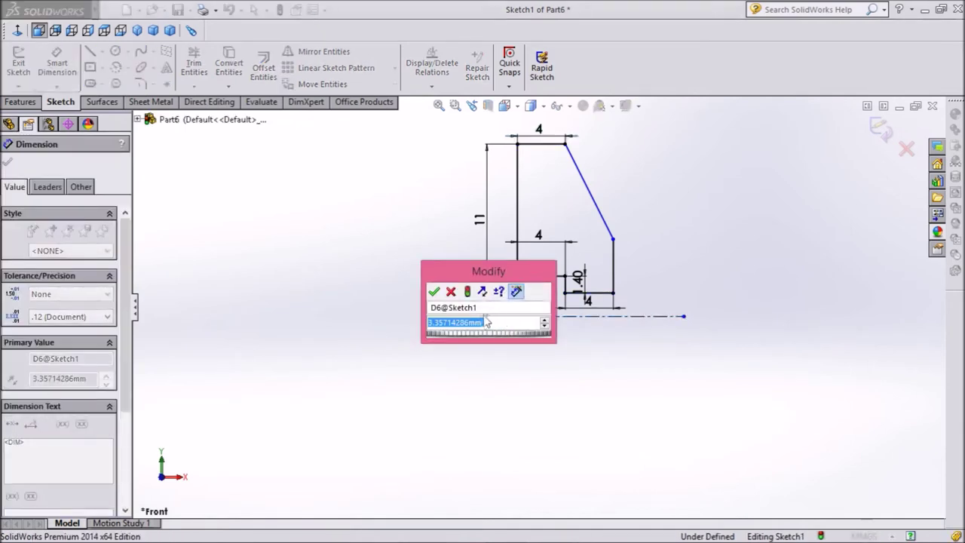
type("4")
left_click(434, 291)
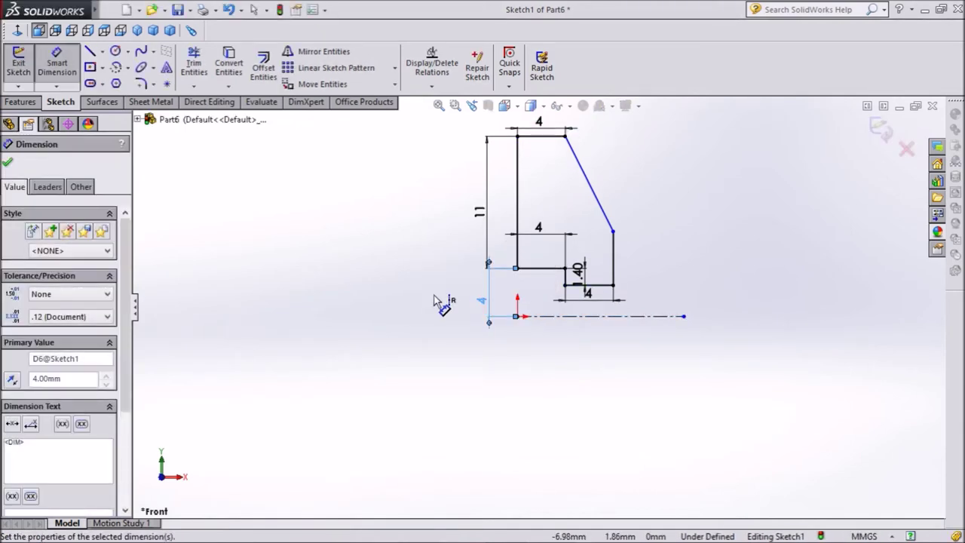
left_click(601, 287)
left_click(596, 316)
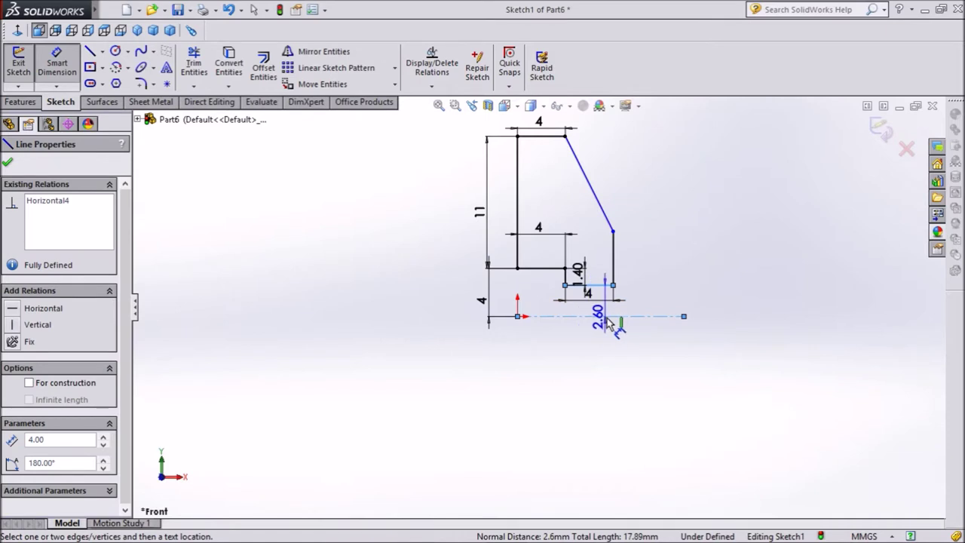
key("Escape")
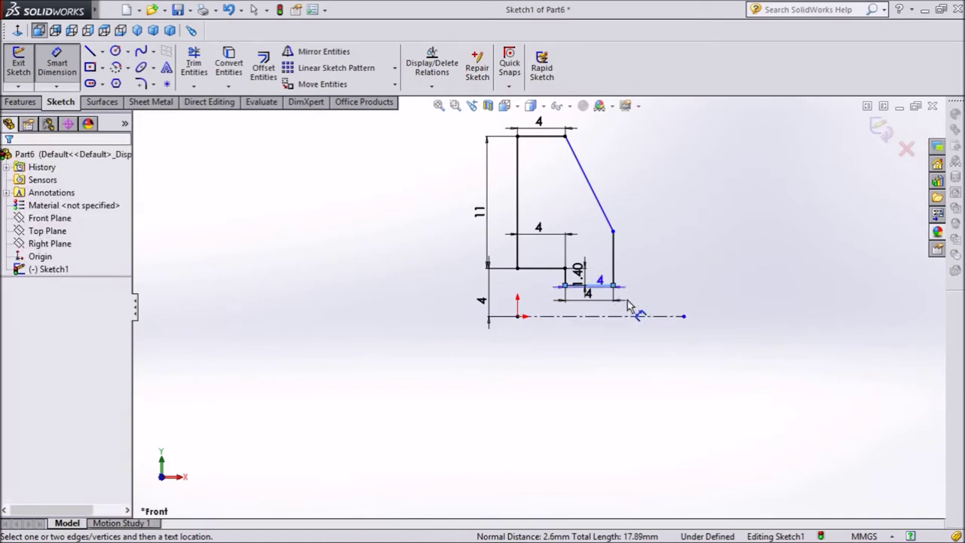
key("Escape")
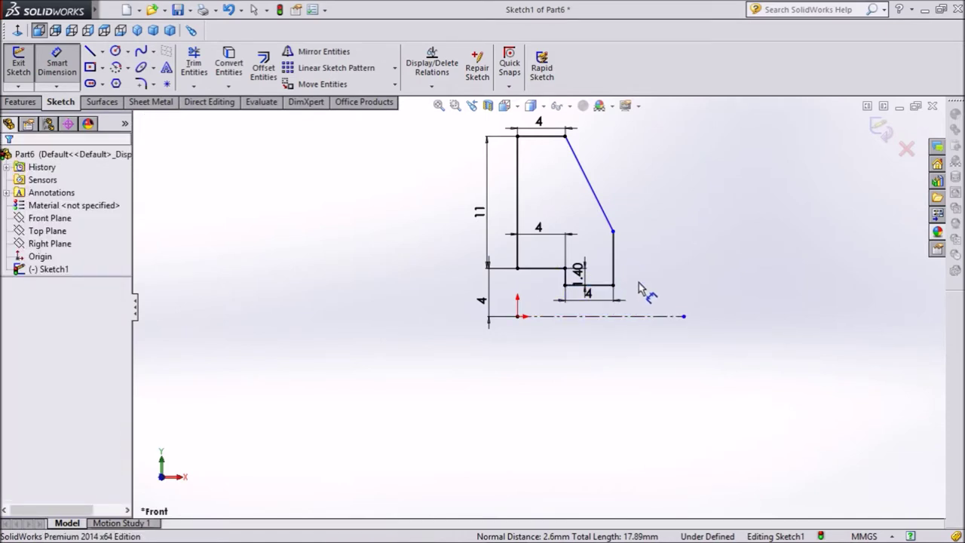
key("z")
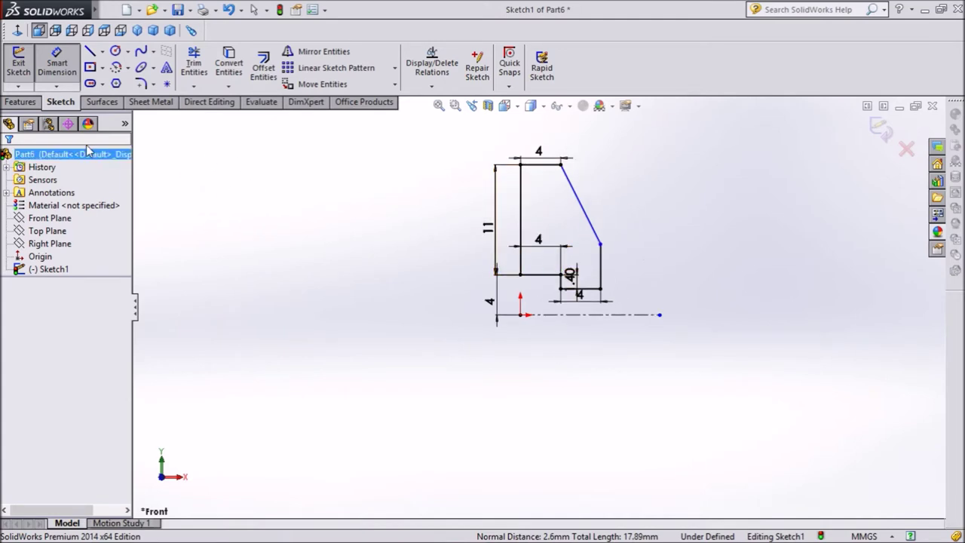
Step: Revolve the sketch around the centerline Line1 into a solid head
left_click(19, 101)
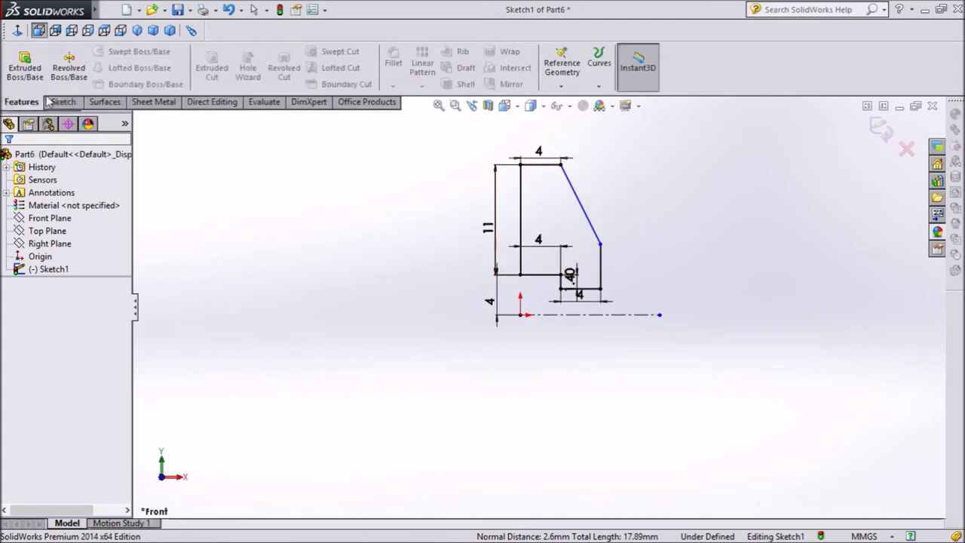
double_click(65, 85)
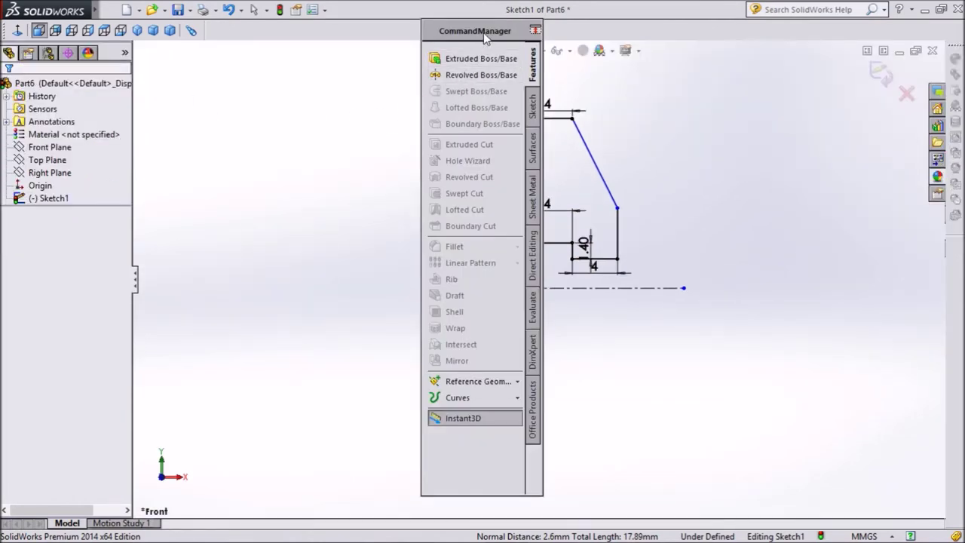
double_click(483, 33)
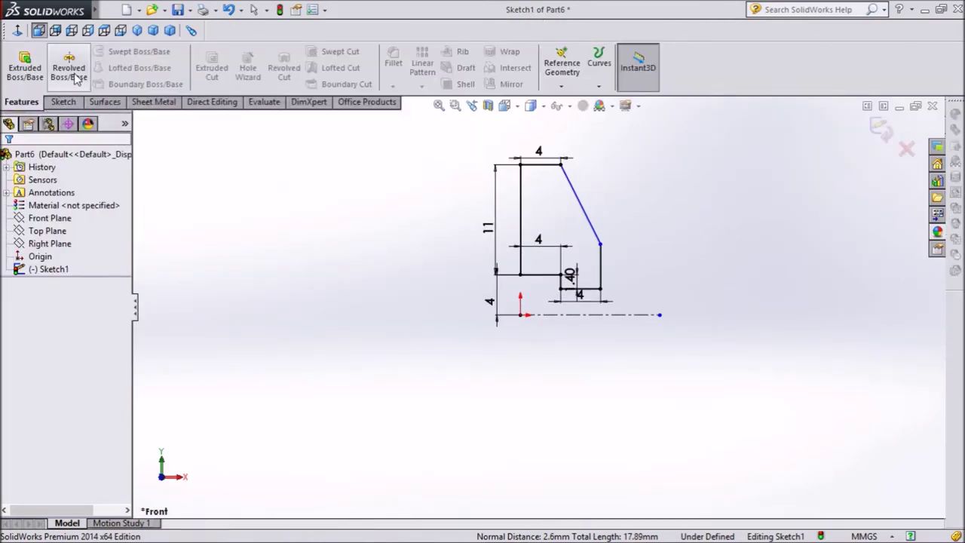
left_click(68, 72)
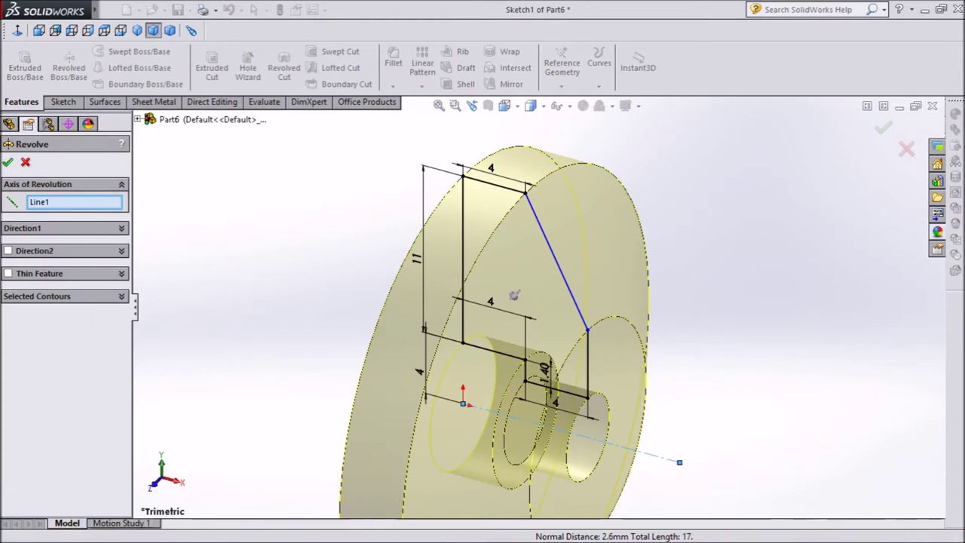
key("Return")
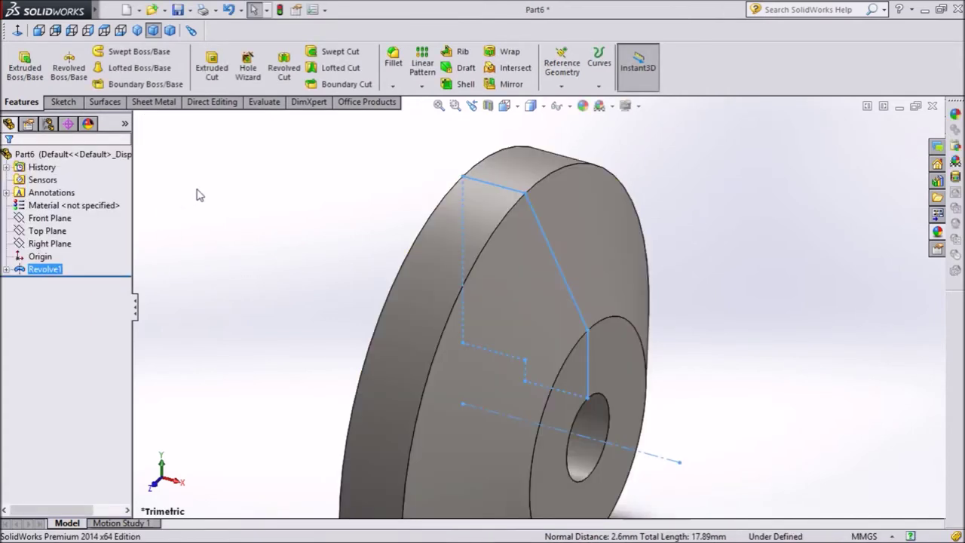
Step: Select the head's sloped face and outer cylindrical face
middle_click_drag(243, 237, 315, 254)
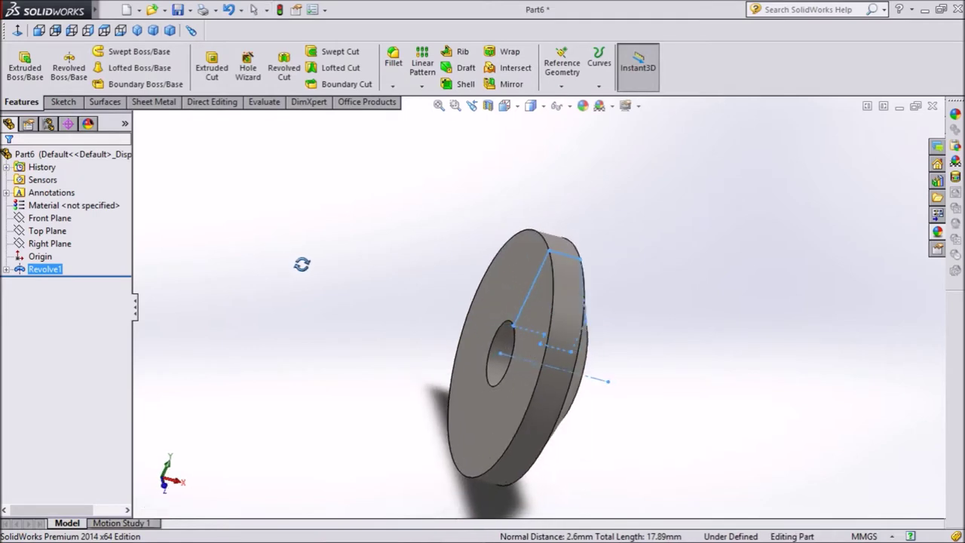
middle_click_drag(411, 274, 380, 263)
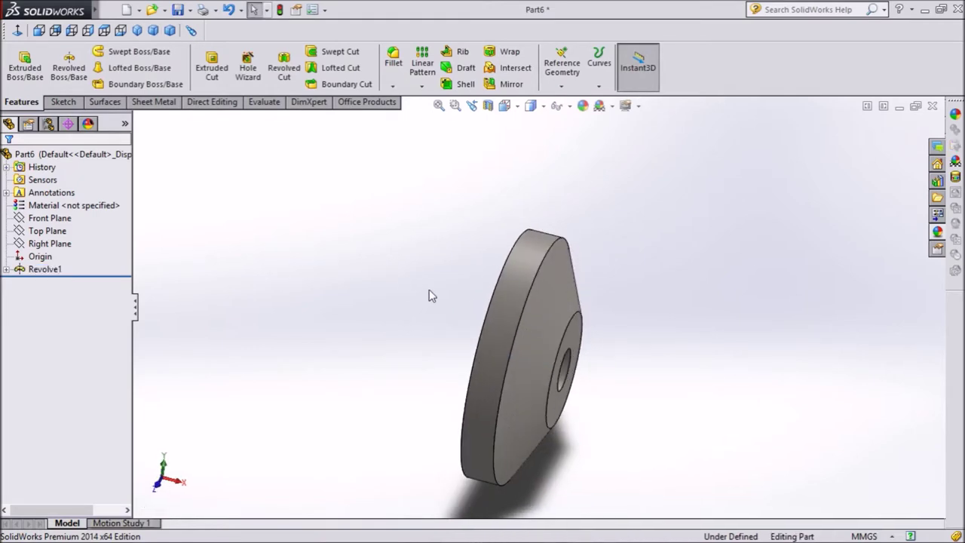
left_click(564, 322)
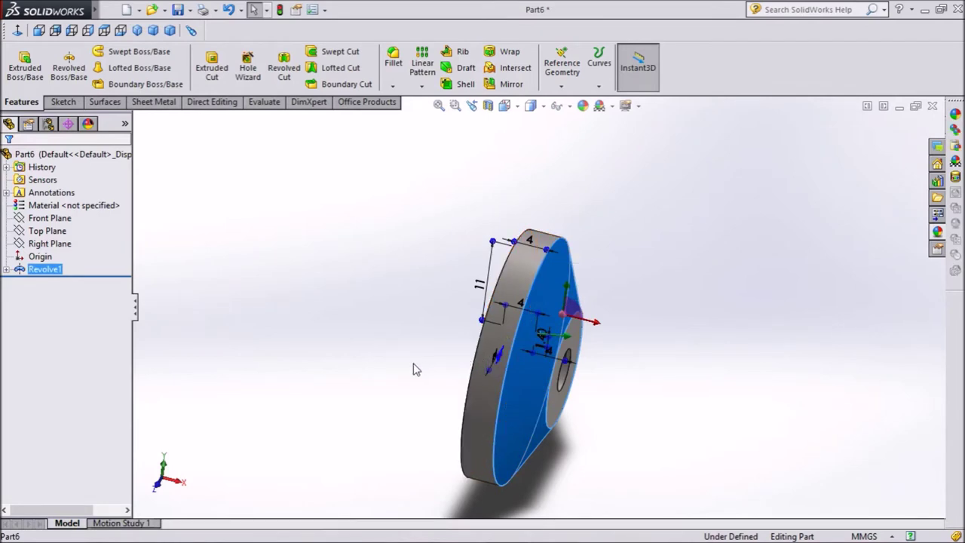
left_click(490, 349, "ctrl")
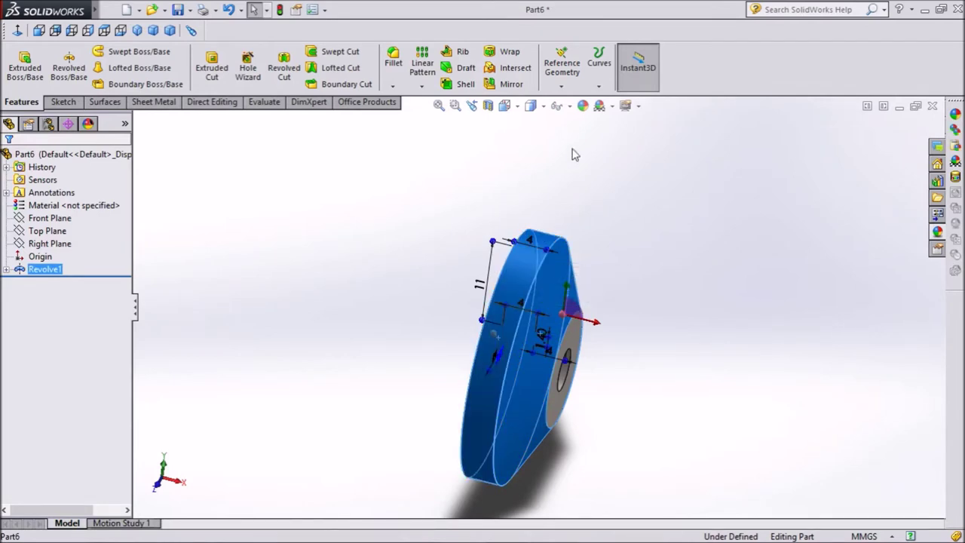
left_click(582, 106)
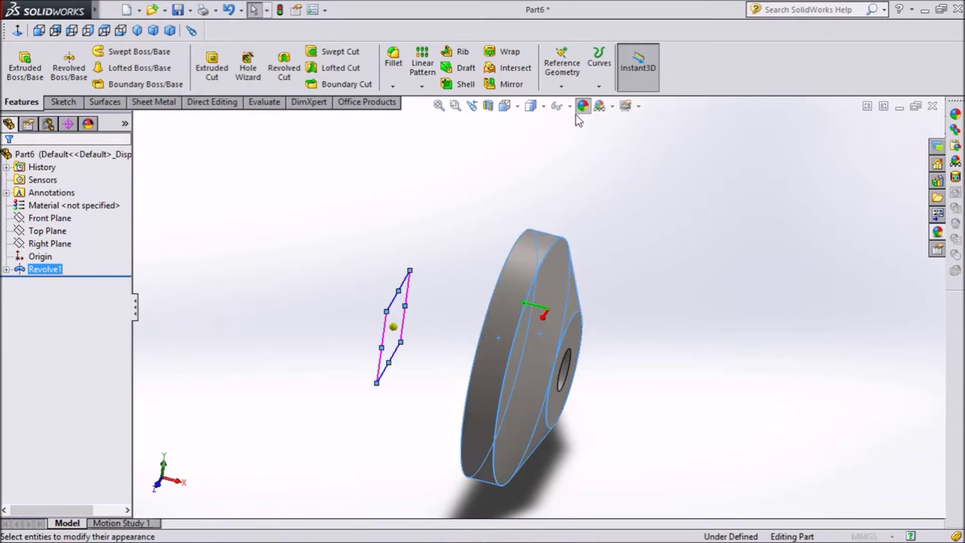
Step: Apply the red swatch to the selected sloped and outer cylindrical faces
left_click(32, 483)
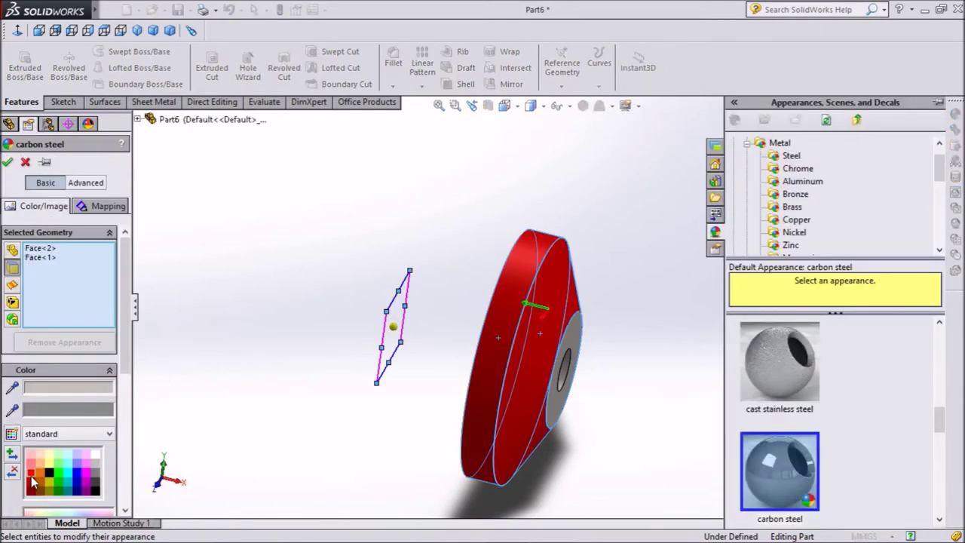
left_click(7, 163)
middle_click_drag(282, 291, 316, 288)
middle_click_drag(401, 300, 376, 284)
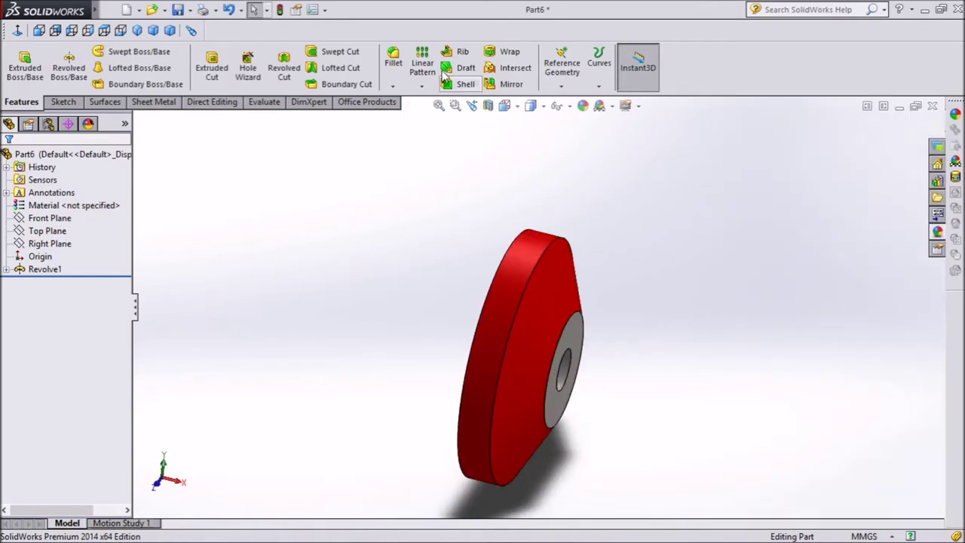
left_click(393, 60)
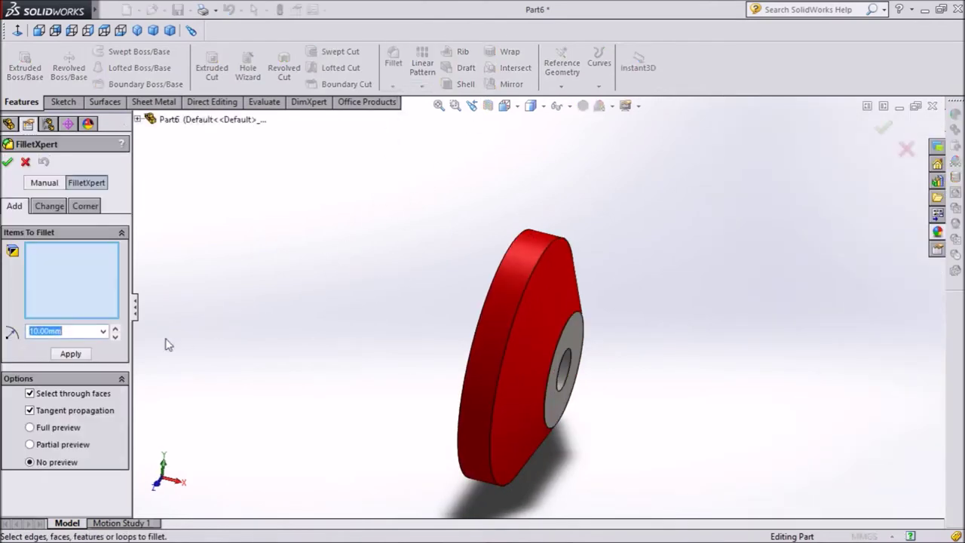
Step: Round the front circular edge with a 2 mm fillet and make its face red
left_click(525, 343)
left_click(8, 162)
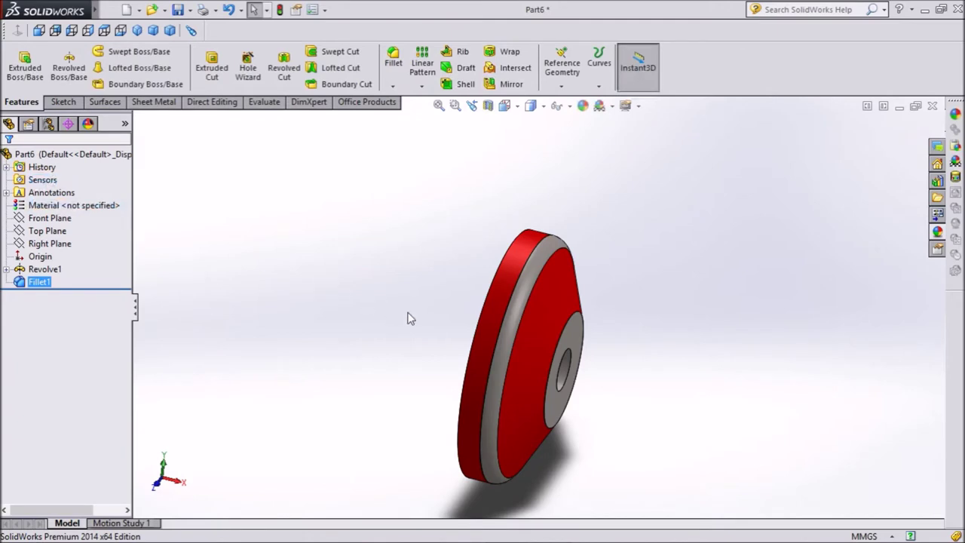
left_click(515, 350)
left_click(582, 106)
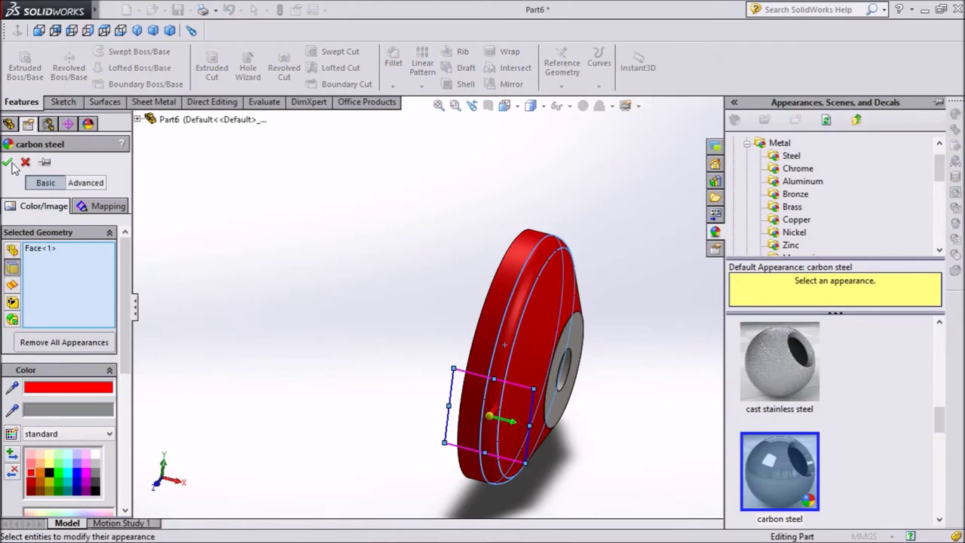
left_click(8, 162)
middle_click_drag(312, 239, 345, 243)
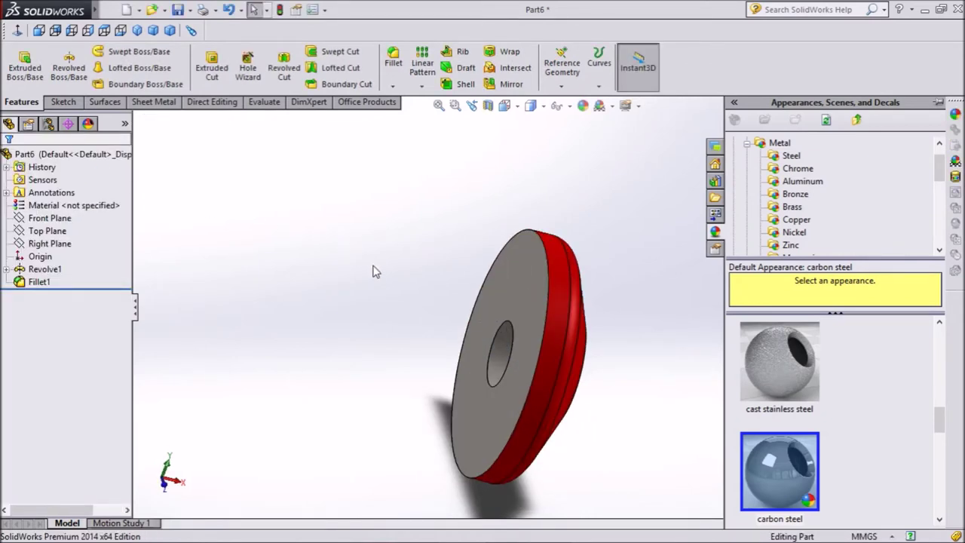
left_click(377, 267)
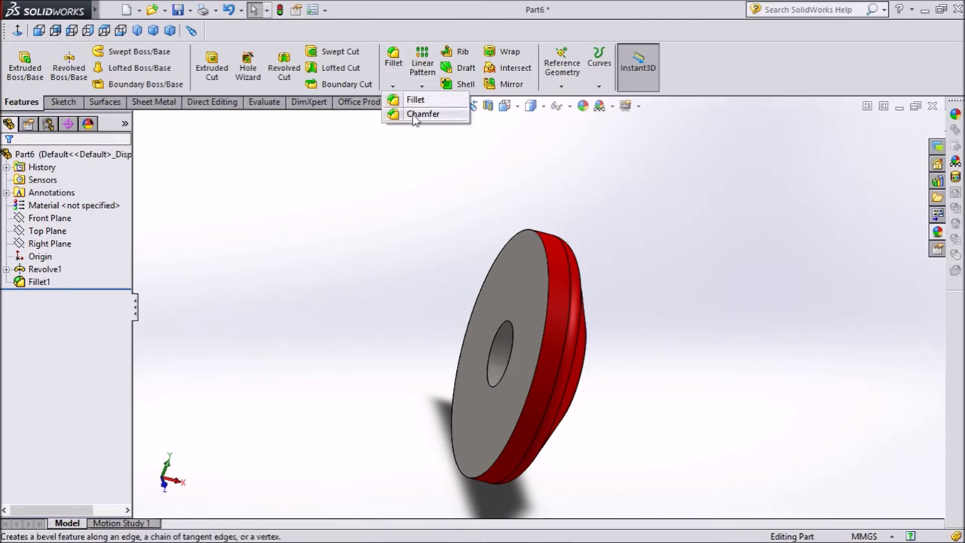
Step: Chamfer the grey face's outer rim and centre-hole edge at 0.5 mm × 45°
left_click(419, 114)
type("0.50mm")
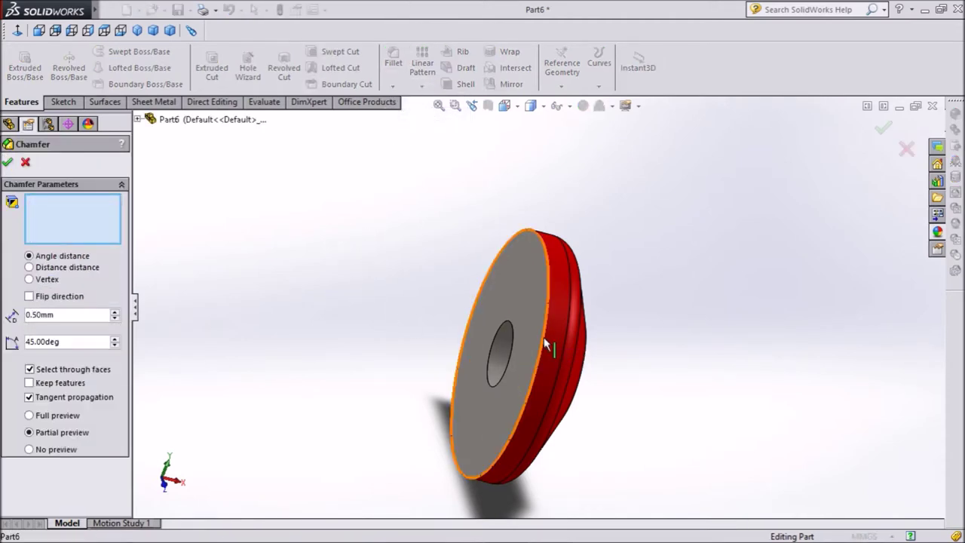
left_click(544, 337)
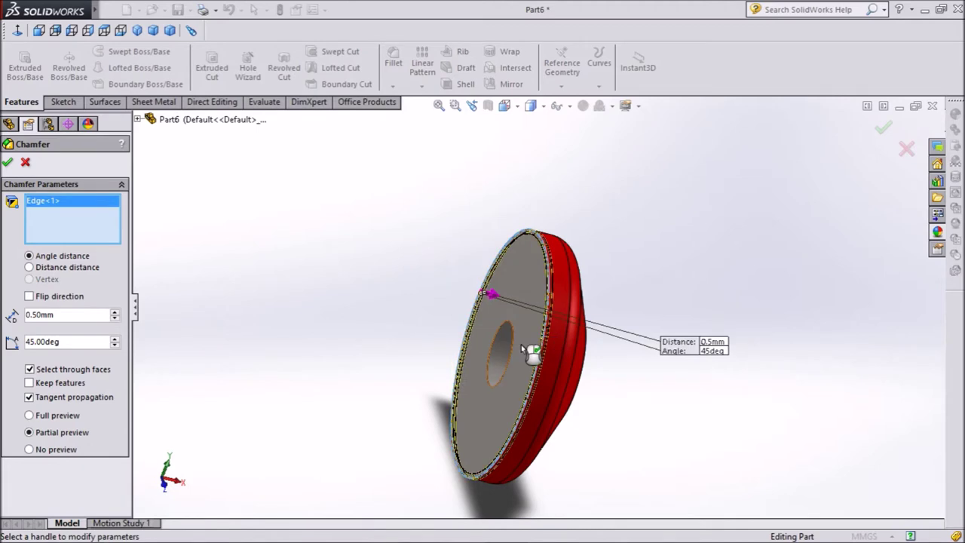
left_click(511, 347)
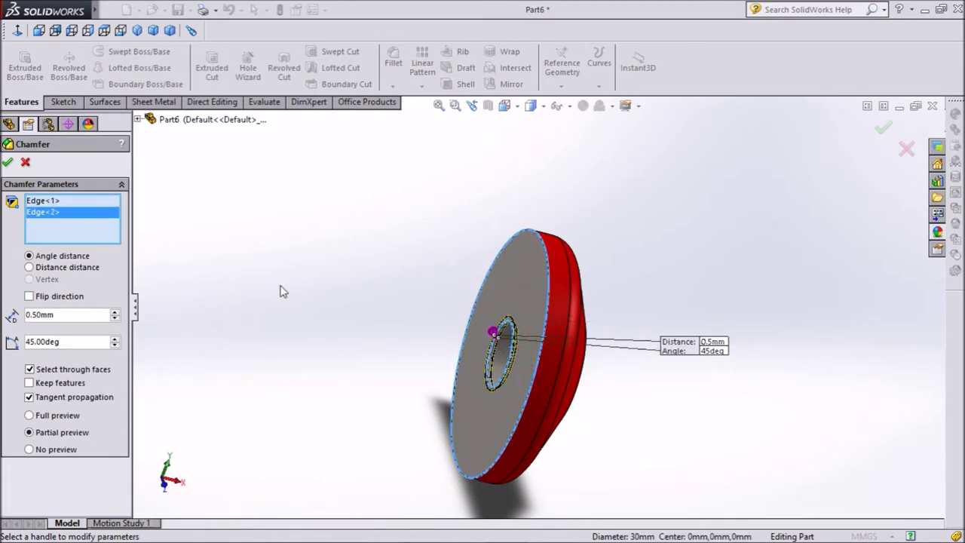
left_click(9, 163)
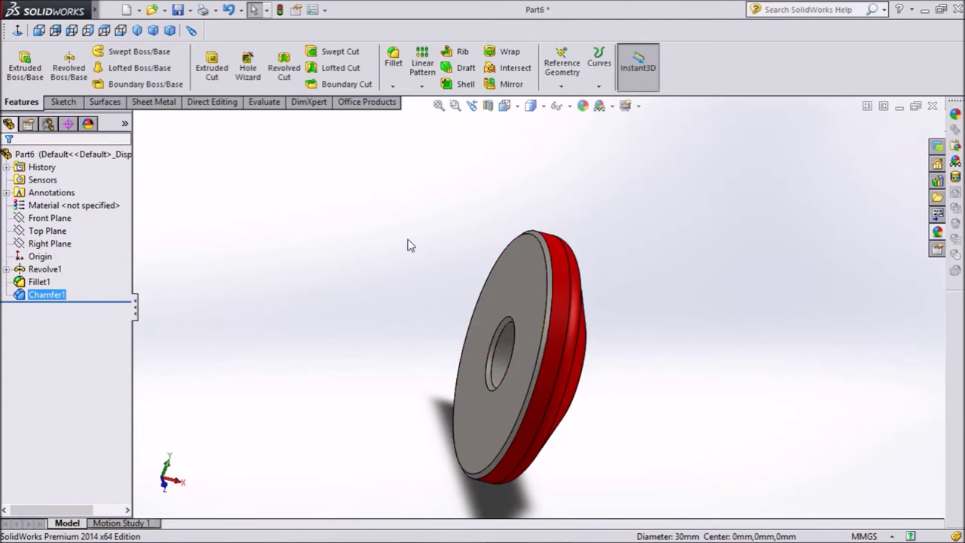
middle_click_drag(410, 244, 444, 265)
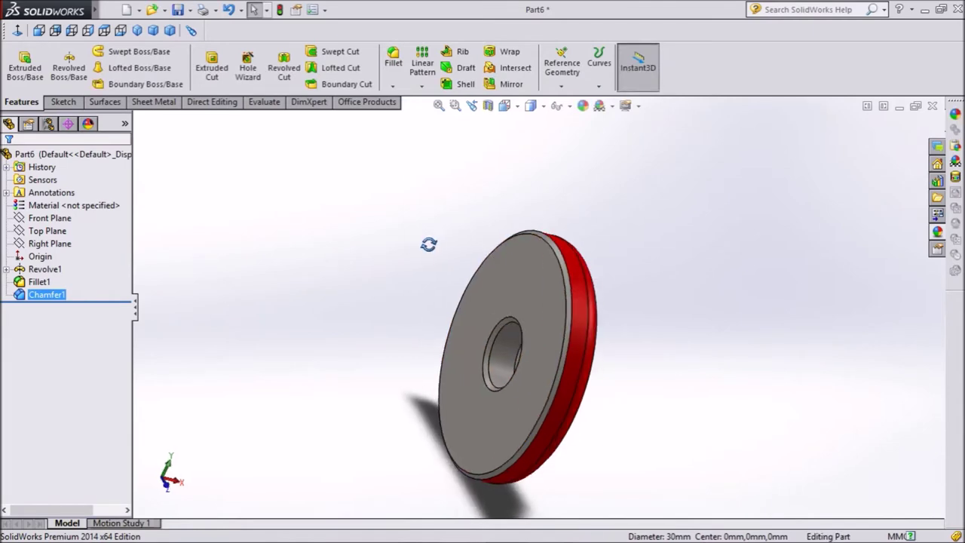
Step: Select the flat front face, the centre-hole chamfer and the hole face
left_click(503, 279)
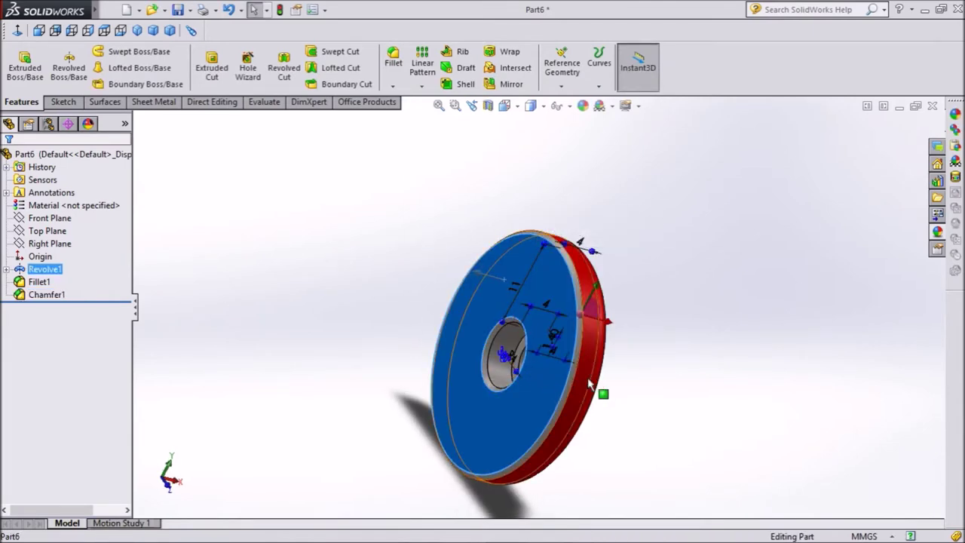
scroll(580, 373, "down", 3)
left_click(573, 352)
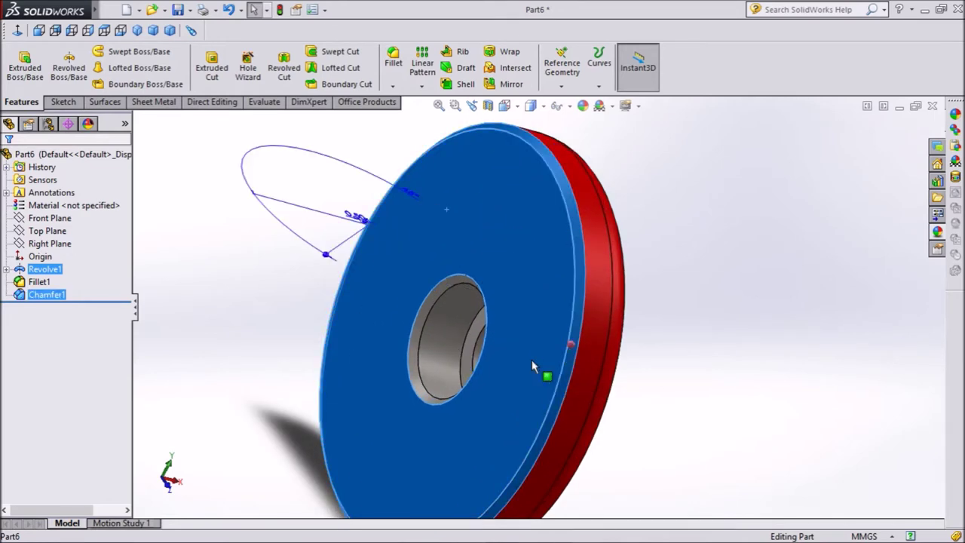
left_click_drag(468, 366, 423, 349)
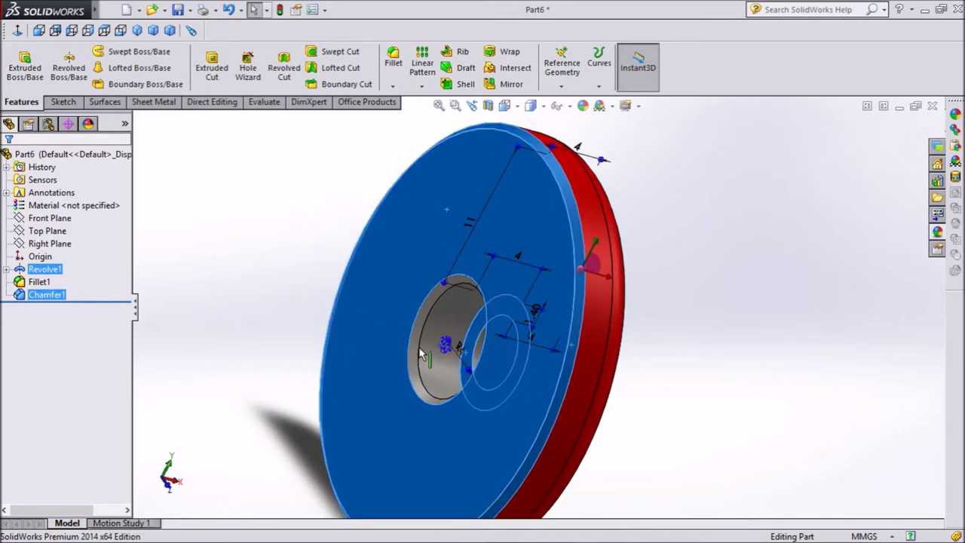
left_click(436, 360)
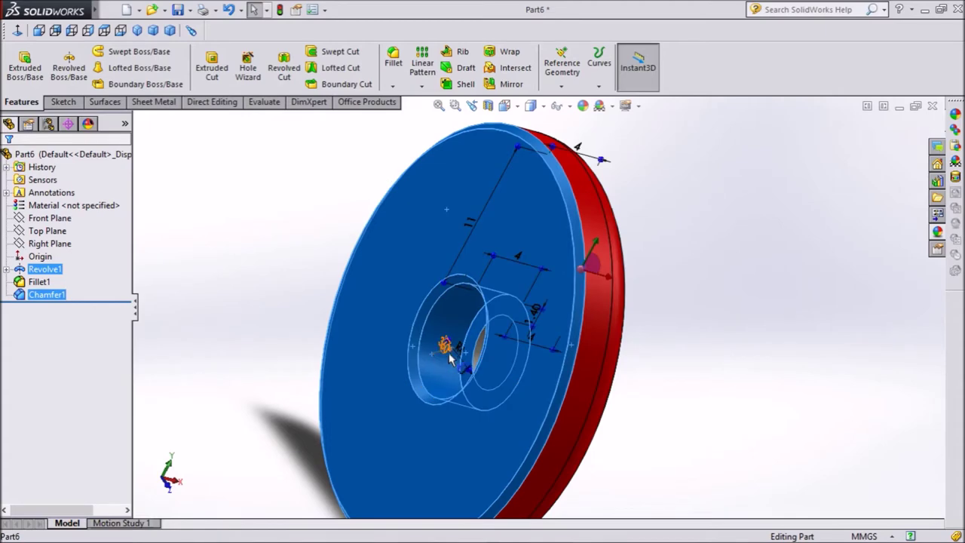
middle_click_drag(254, 304, 312, 325)
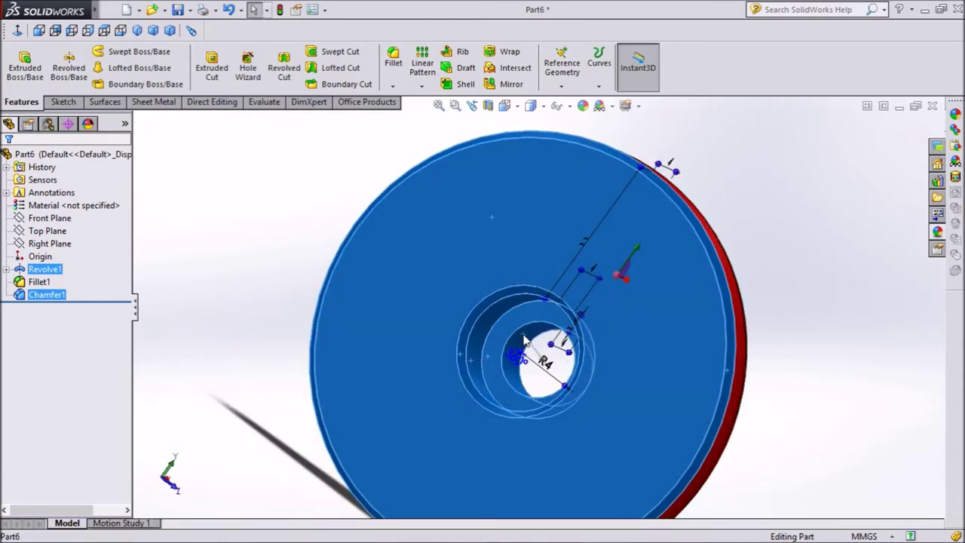
Step: Give the selected faces a white appearance
left_click(584, 106)
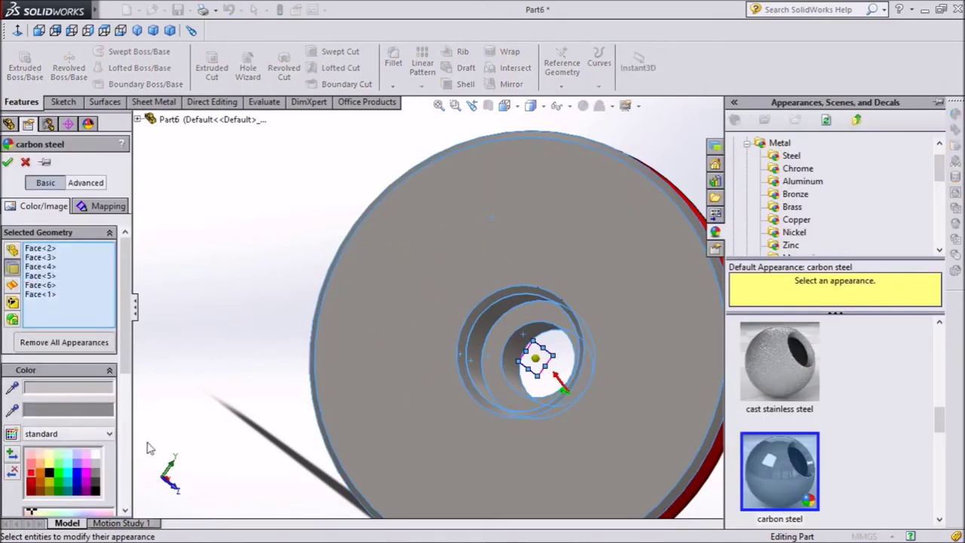
left_click(95, 454)
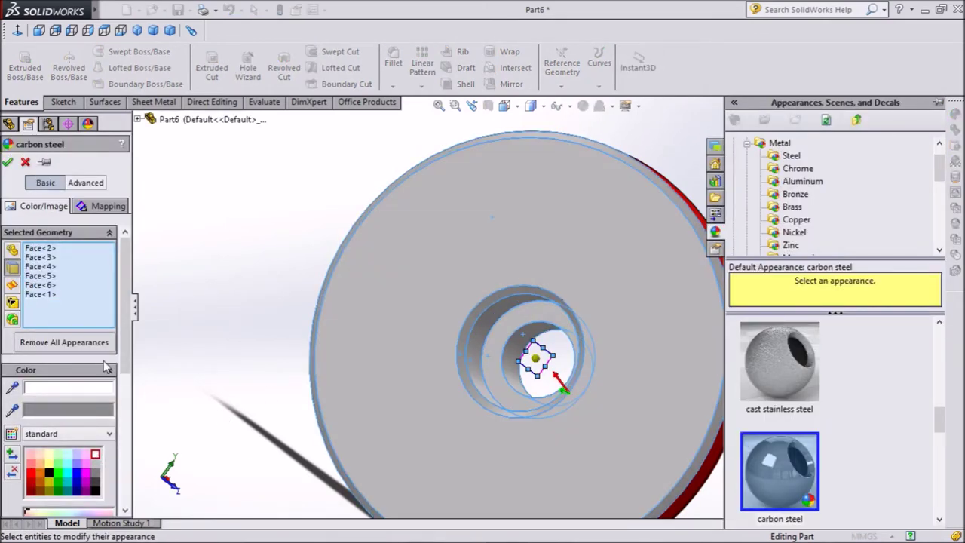
left_click(7, 163)
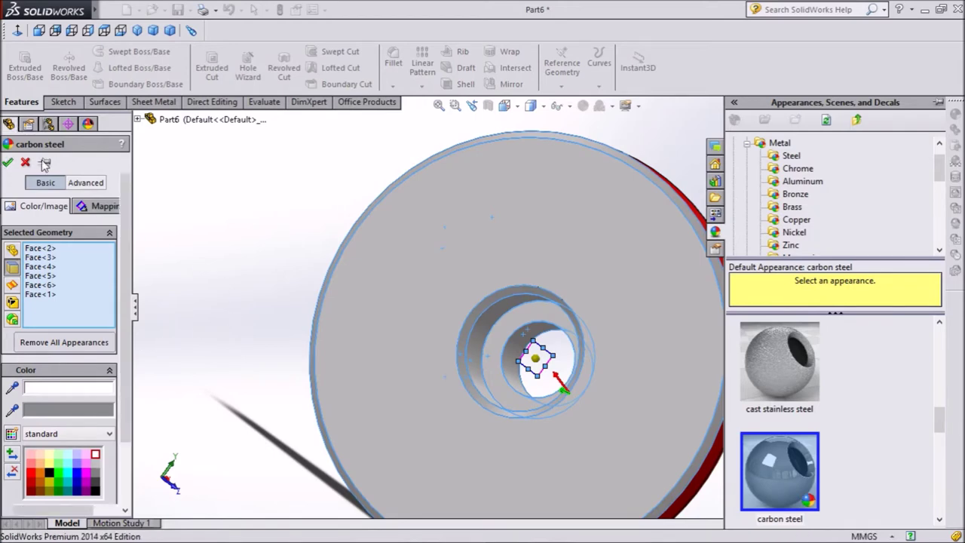
mouse_move(316, 227)
middle_mouse_down()
mouse_move(575, 373)
mouse_move(658, 388)
mouse_move(730, 334)
mouse_move(721, 226)
mouse_move(440, 223)
mouse_move(332, 384)
mouse_move(251, 420)
mouse_move(297, 222)
mouse_move(516, 334)
mouse_move(556, 383)
middle_mouse_up()
Step: Save the part to the Desktop as 'Rod Base'
left_click(180, 11)
type("Rod Base")
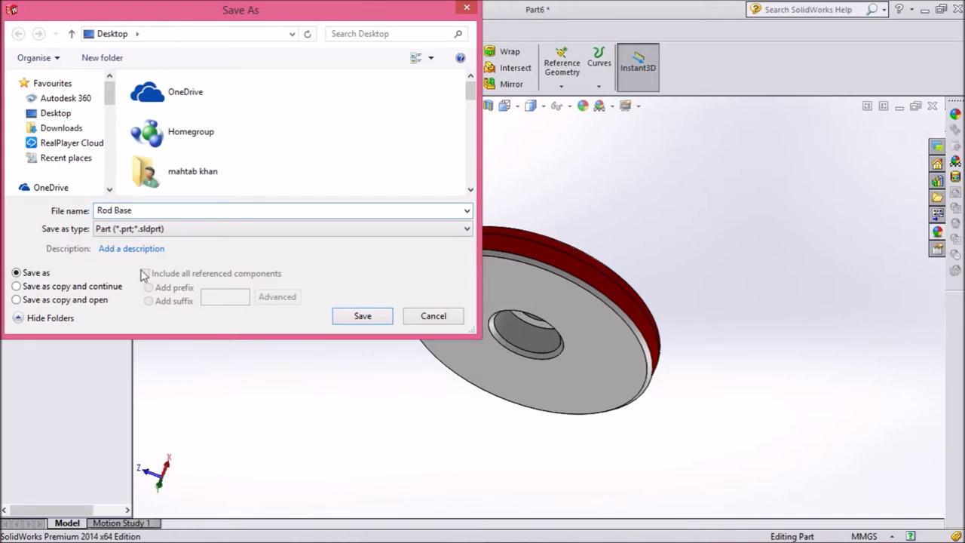
left_click(72, 115)
left_click(360, 323)
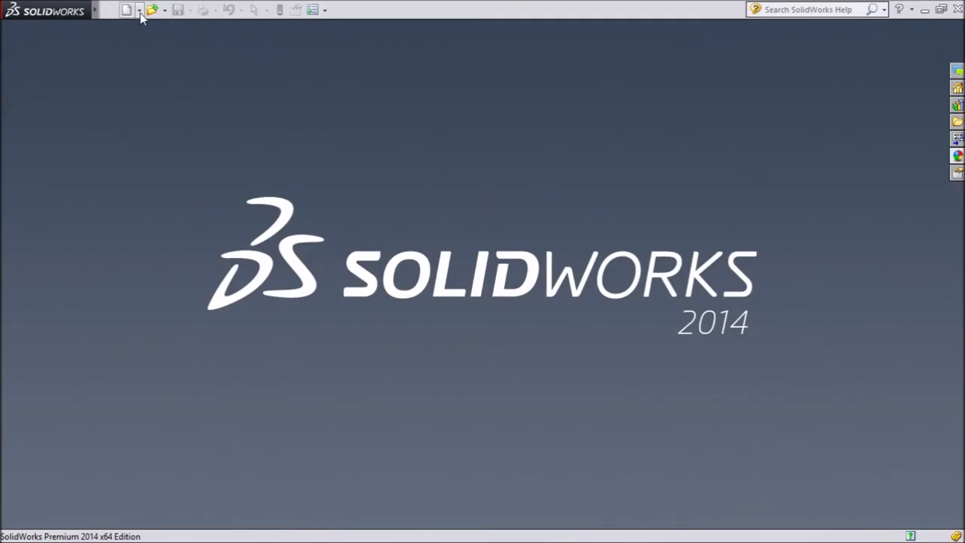
left_click(127, 10)
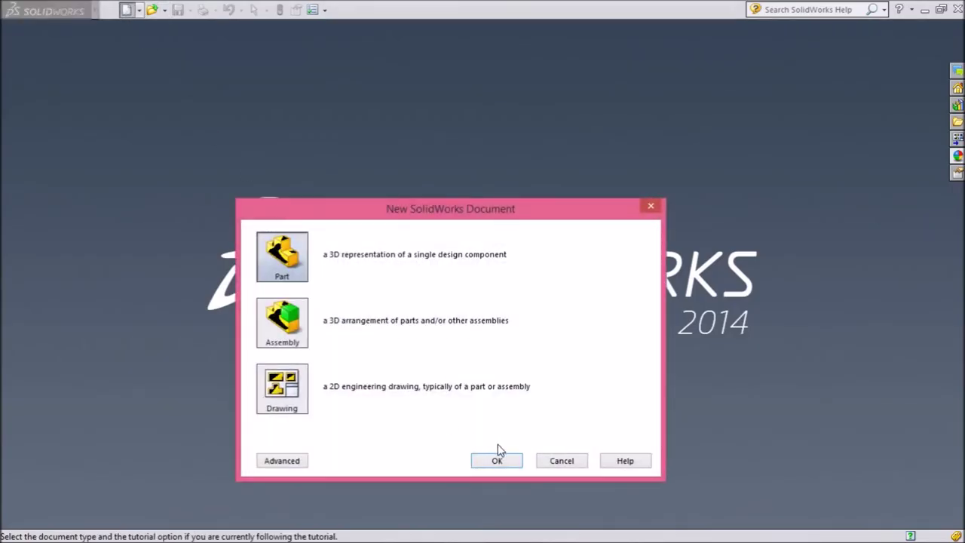
Step: Create a new part and draw a horizontal centerline from the origin in a Front Plane sketch
left_click(495, 462)
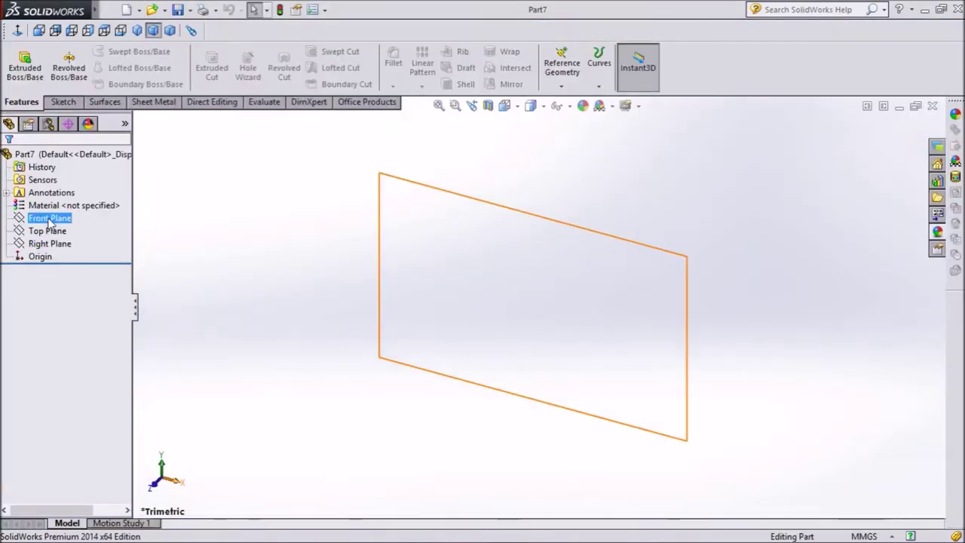
left_click(49, 217)
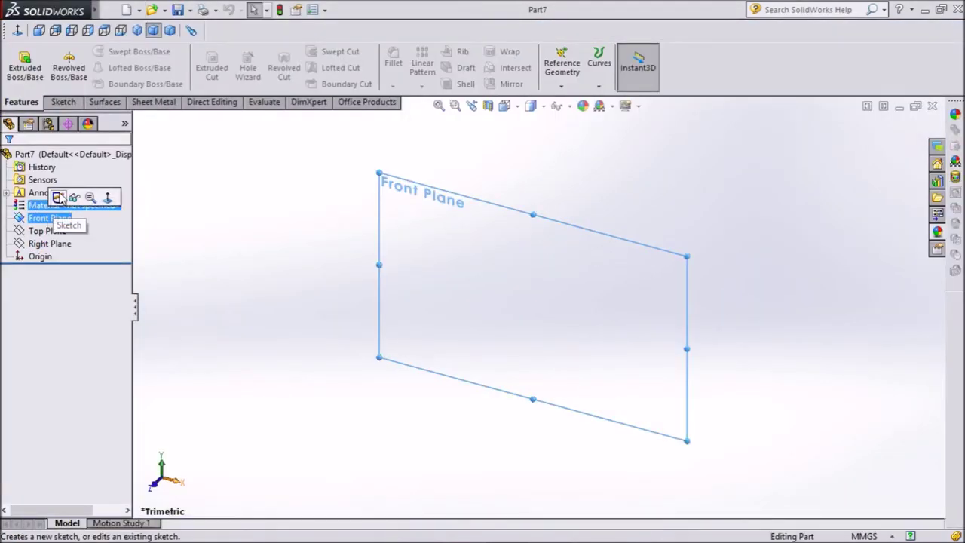
left_click(62, 197)
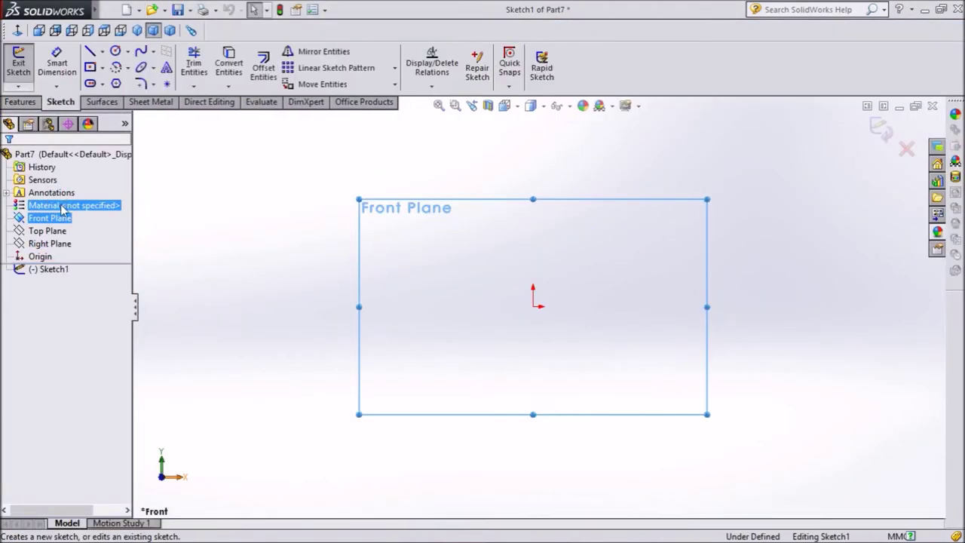
left_click(104, 51)
left_click(125, 80)
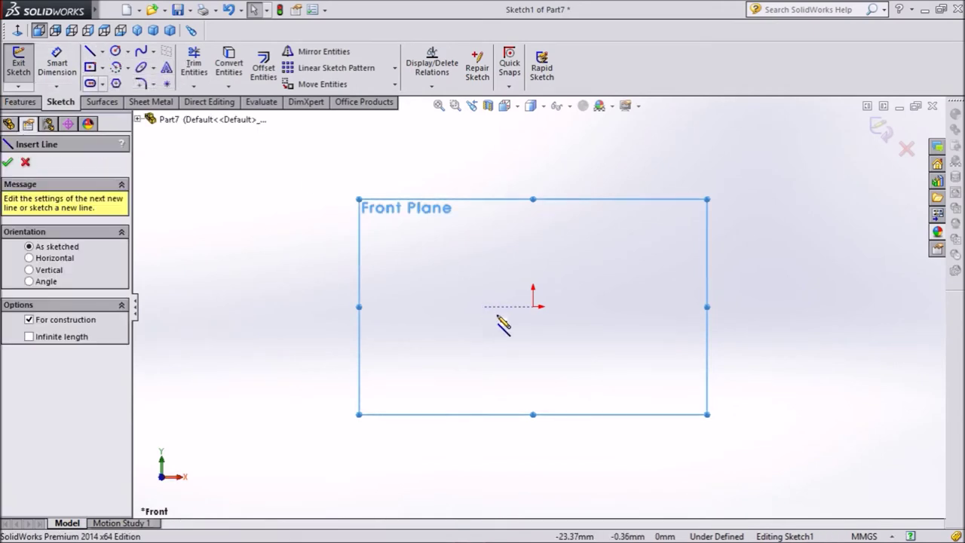
left_click(533, 307)
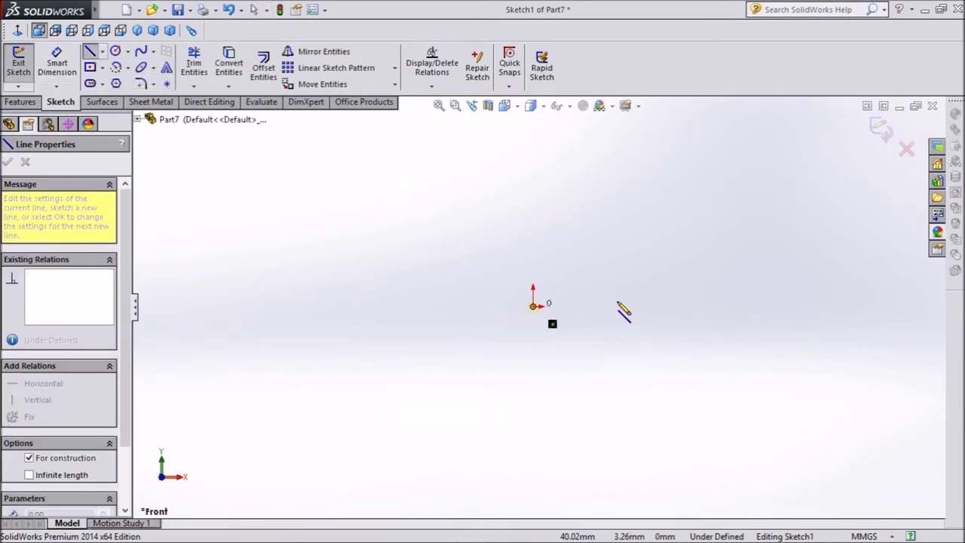
left_click(675, 306)
key("Escape")
key("Escape")
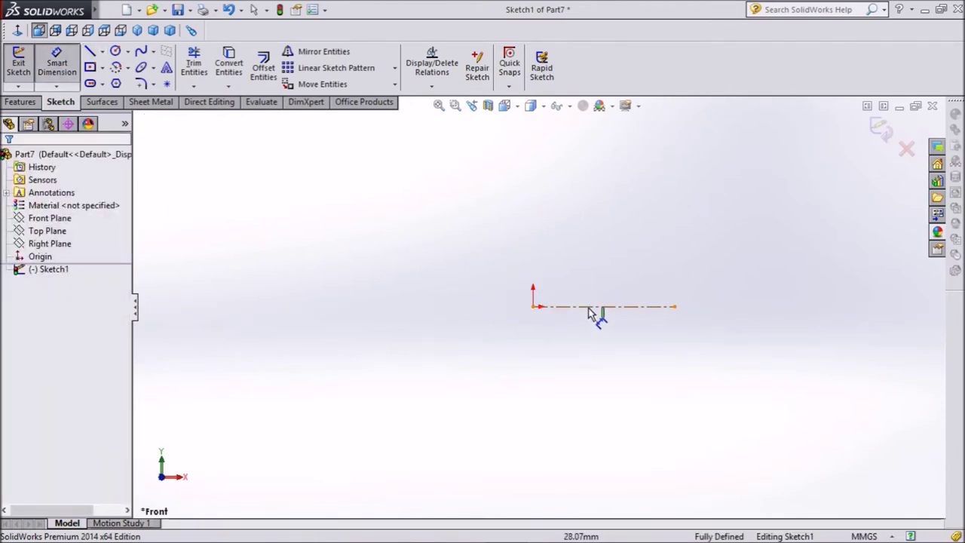
Step: Dimension the centerline to 167 mm
left_click(592, 307)
left_click(594, 347)
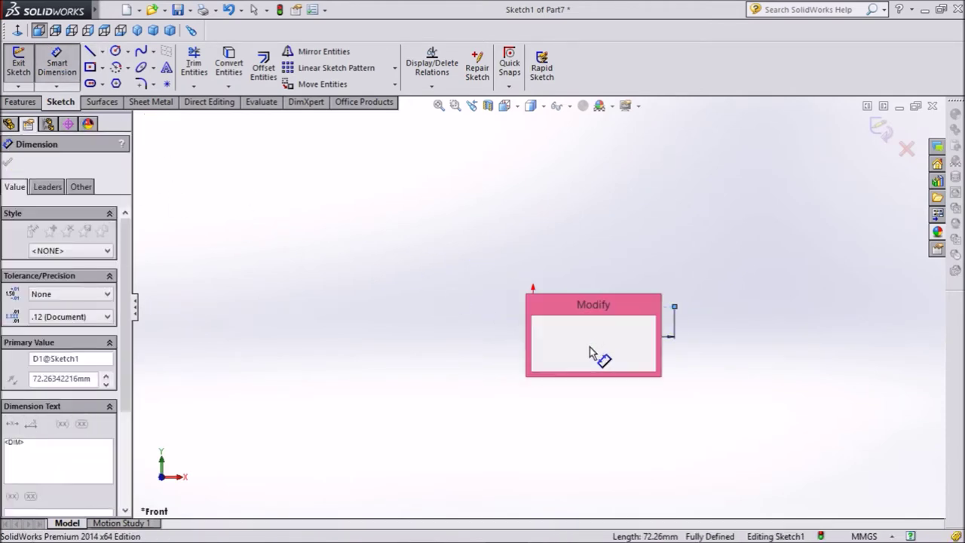
type("167")
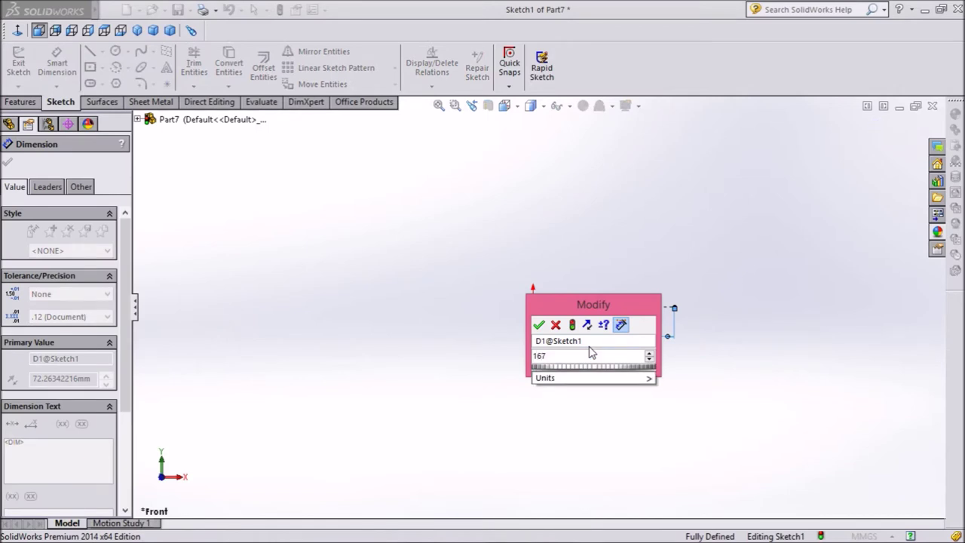
left_click(537, 326)
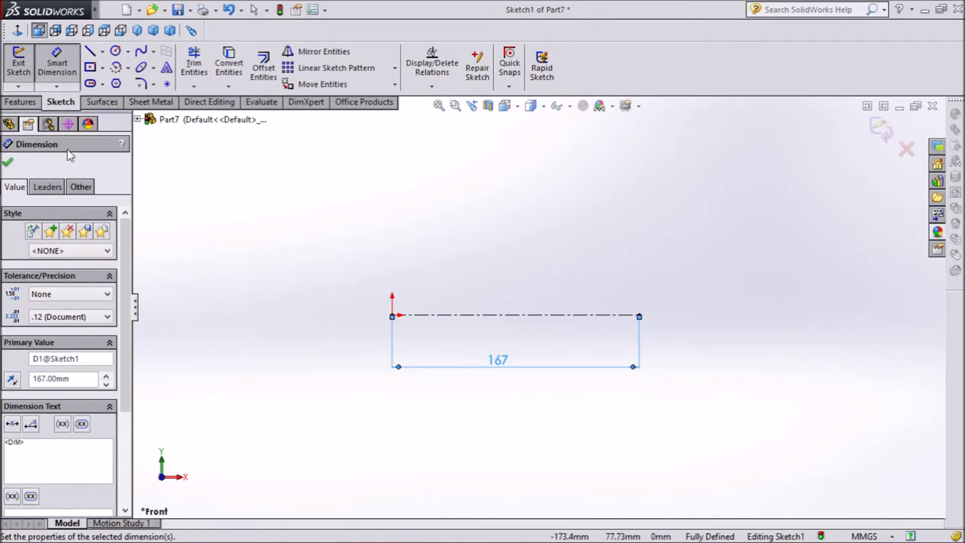
left_click(90, 51)
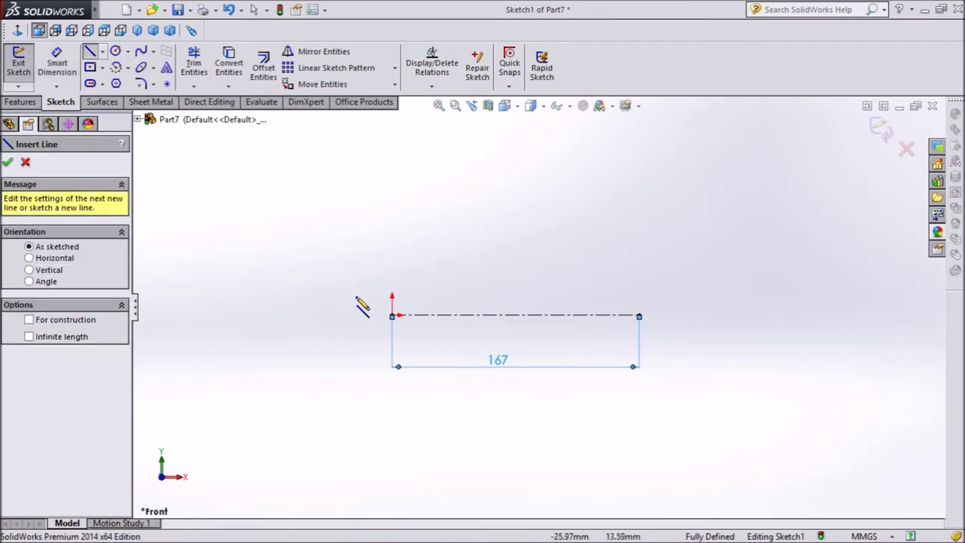
Step: Draw a vertical line up from the origin, then a short horizontal top segment
scroll(398, 323, "down", 3)
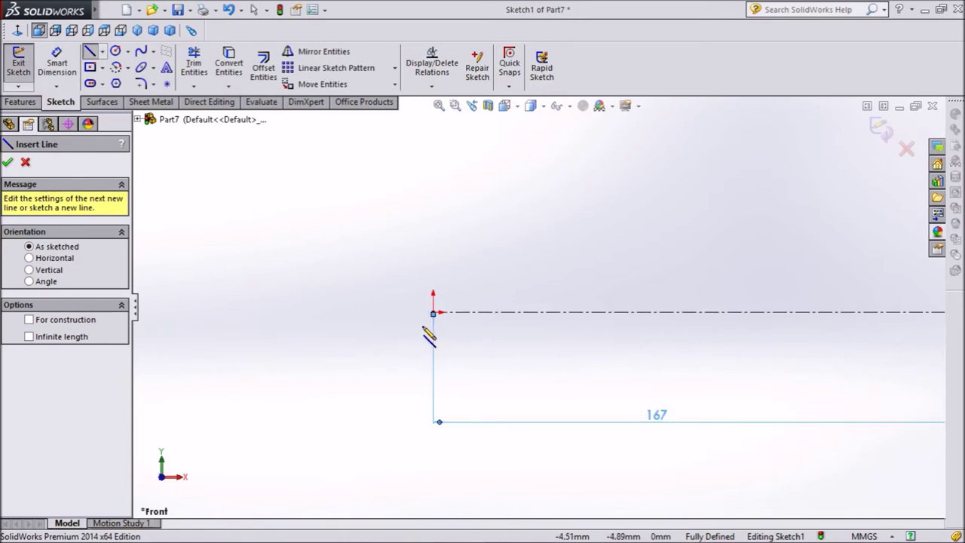
left_click(434, 311)
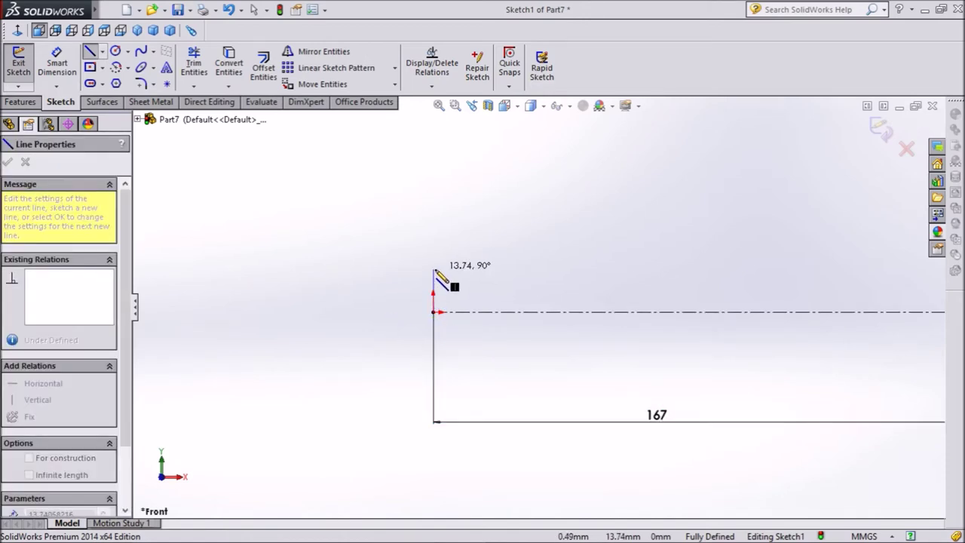
left_click(434, 275)
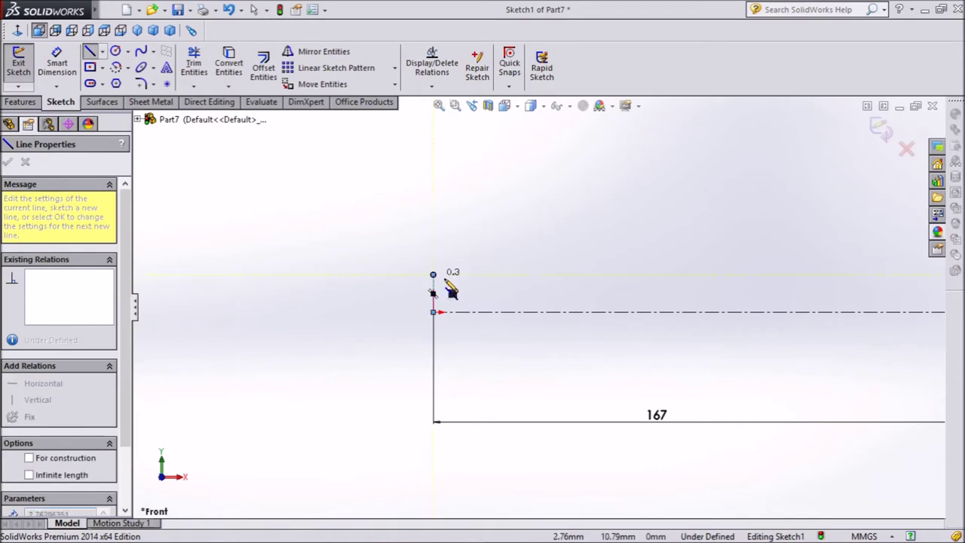
left_click(496, 274)
scroll(520, 302, "up", 3)
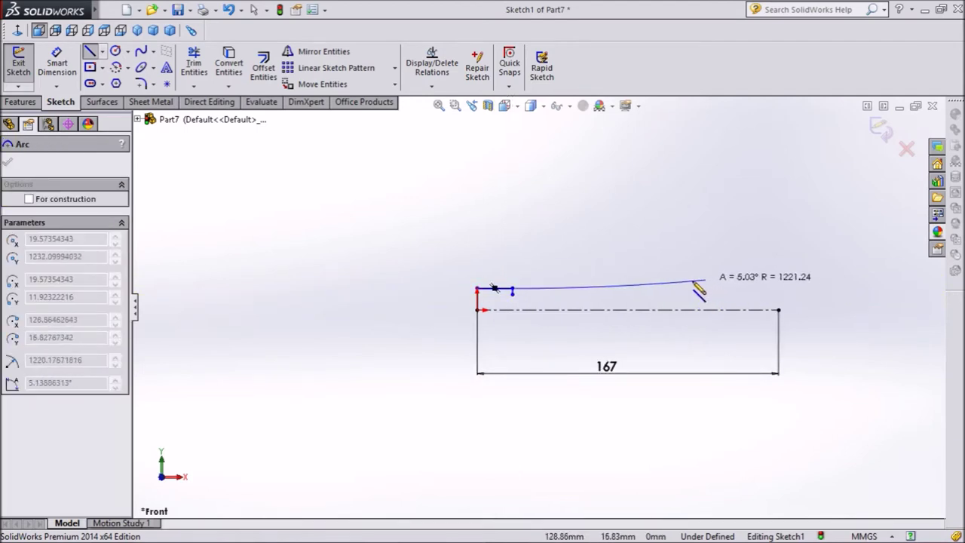
scroll(543, 298, "down", 5)
right_click(478, 303)
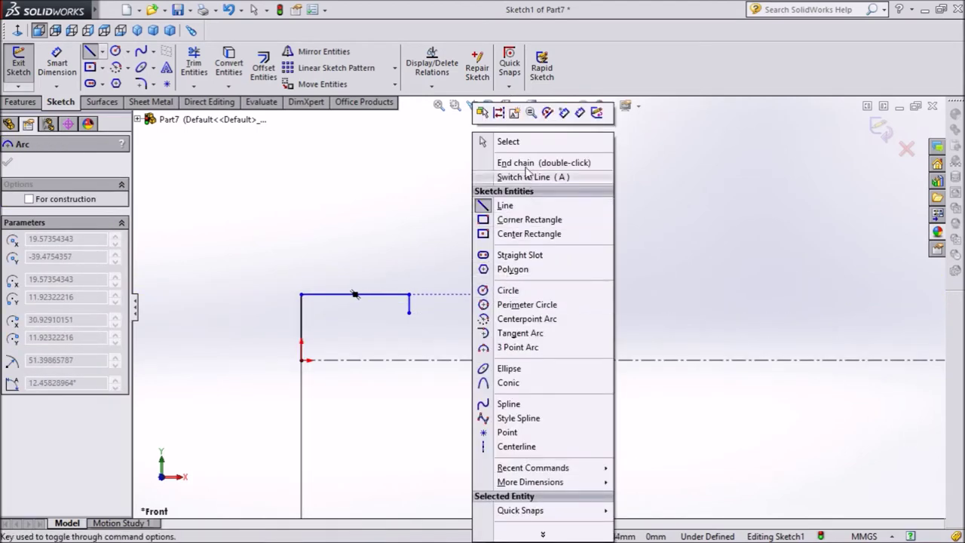
left_click(490, 142)
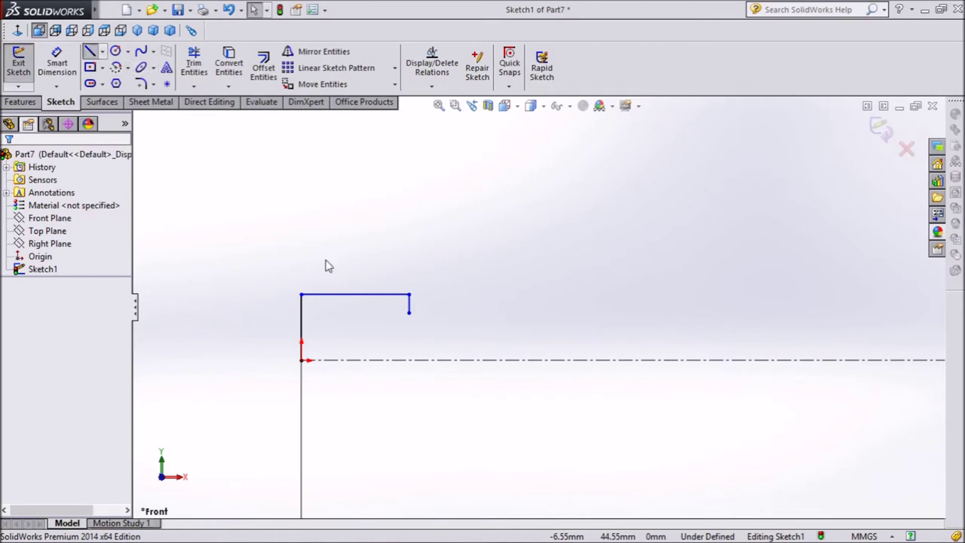
Step: Draw the long horizontal line, the stepped drops and the angled chamfer down to the centerline
left_click(408, 313)
scroll(535, 320, "up", 3)
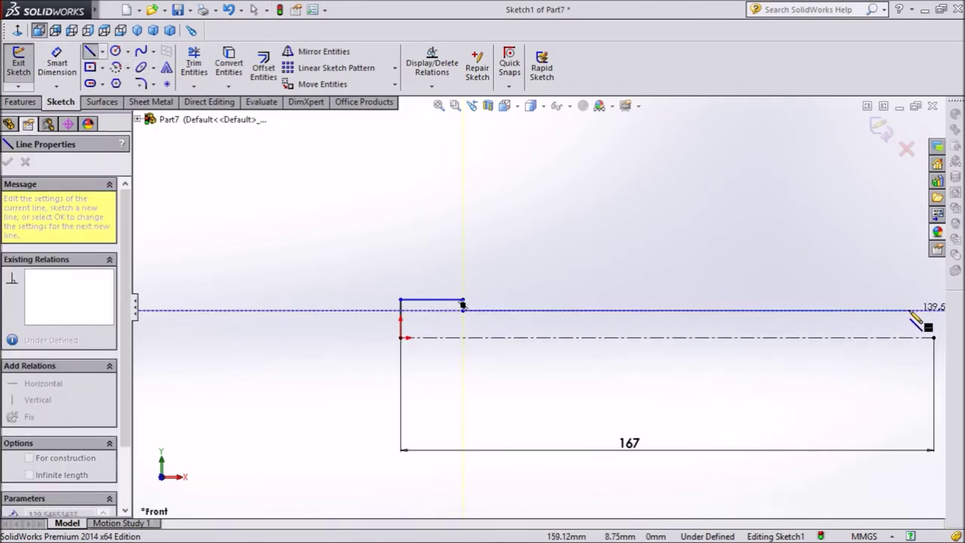
scroll(914, 320, "down", 3)
scroll(754, 328, "up", 4)
scroll(678, 316, "down", 4)
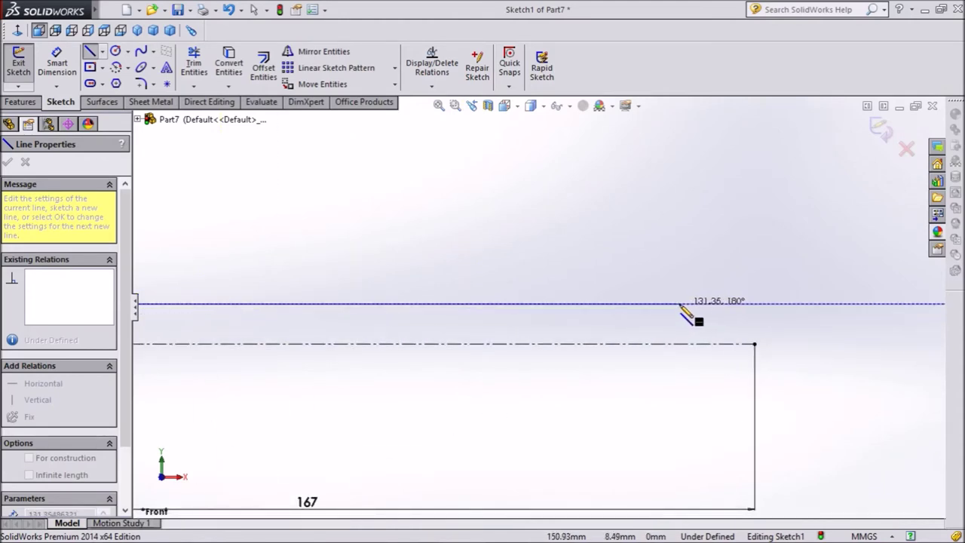
left_click(680, 305)
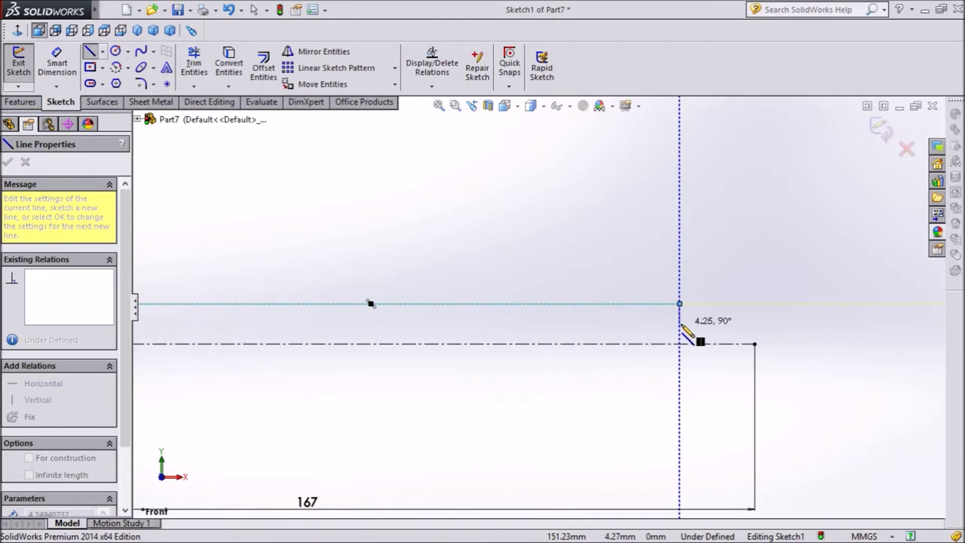
left_click(679, 321)
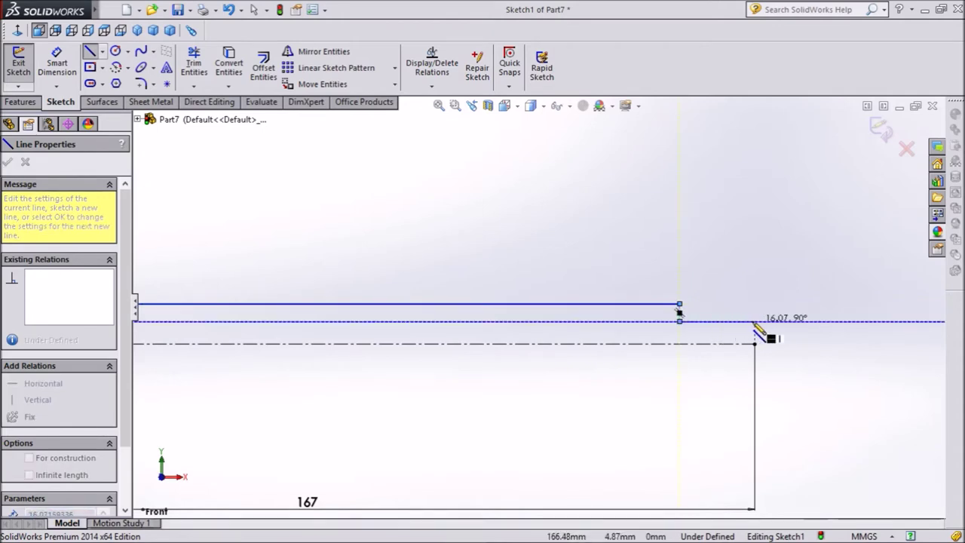
left_click(755, 322)
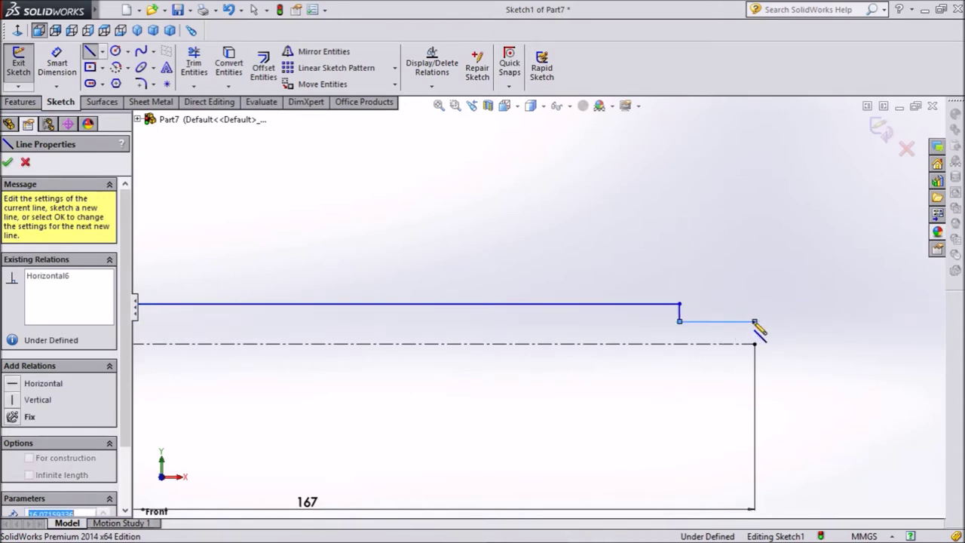
scroll(754, 332, "down", 3)
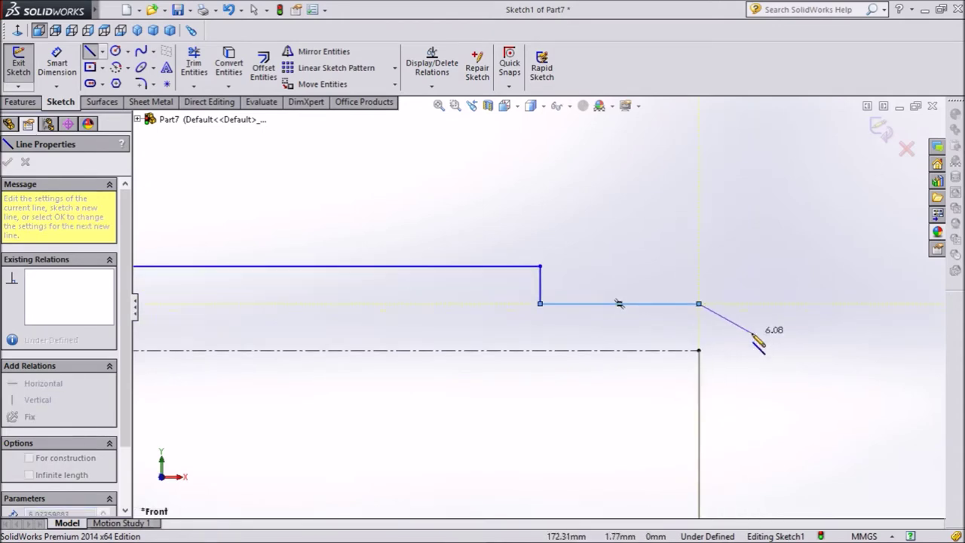
left_click(699, 321)
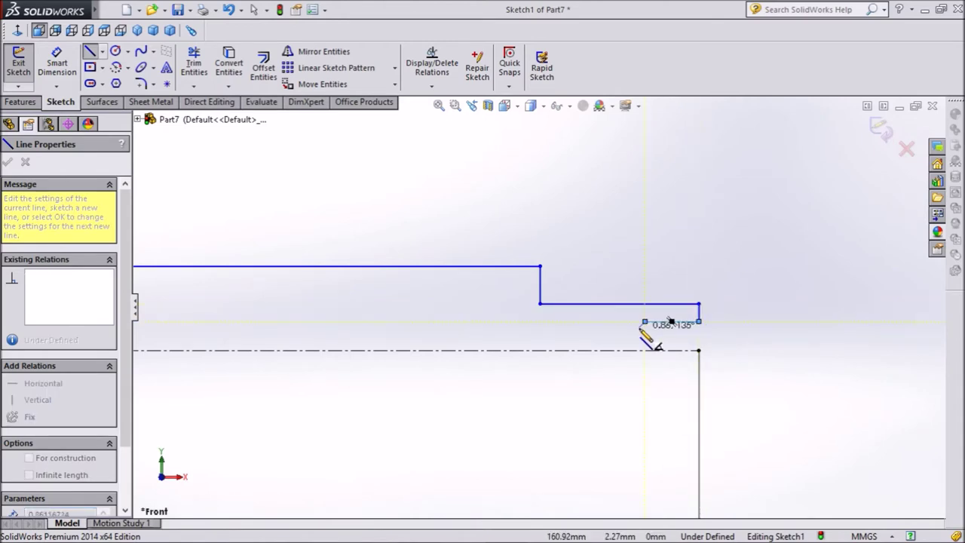
left_click(645, 321)
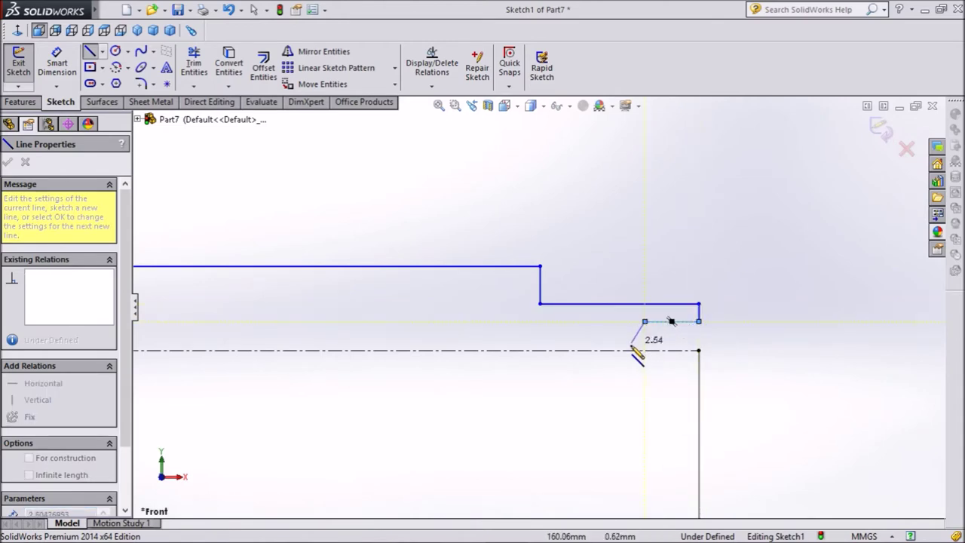
double_click(627, 351)
key("f")
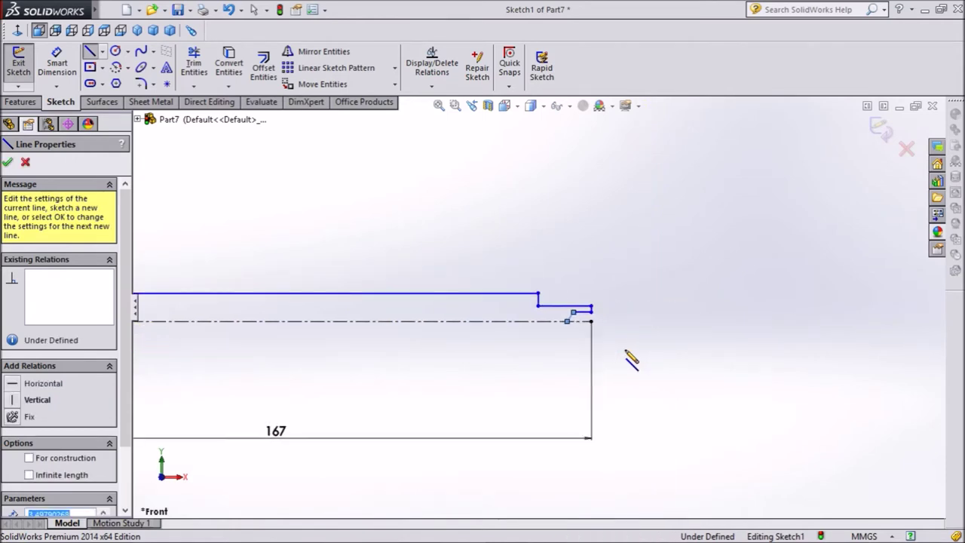
Step: Draw the bottom line along the axis back to the left end and exit the Line tool
left_click(591, 321)
scroll(592, 339, "up", 2)
scroll(302, 327, "down", 2)
scroll(398, 313, "down", 2)
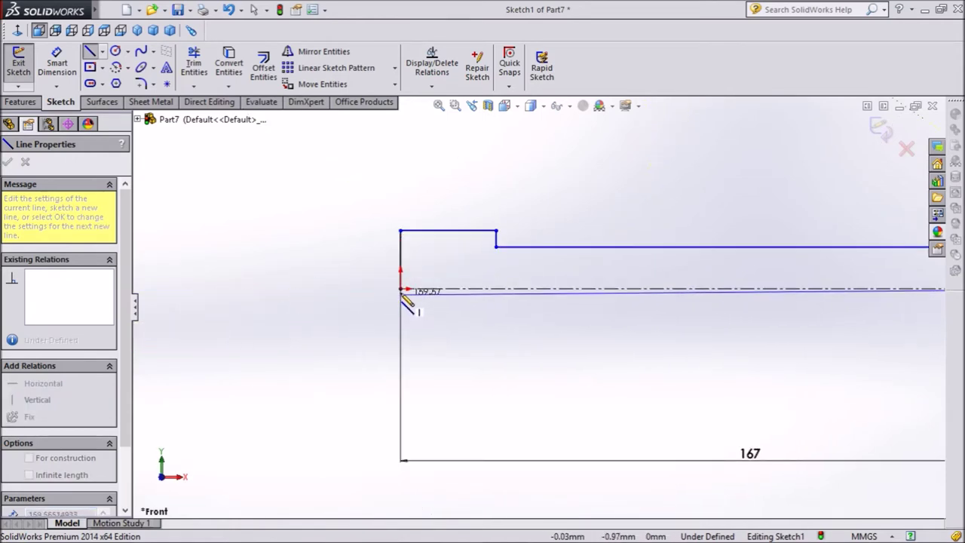
double_click(401, 293)
right_click(352, 328)
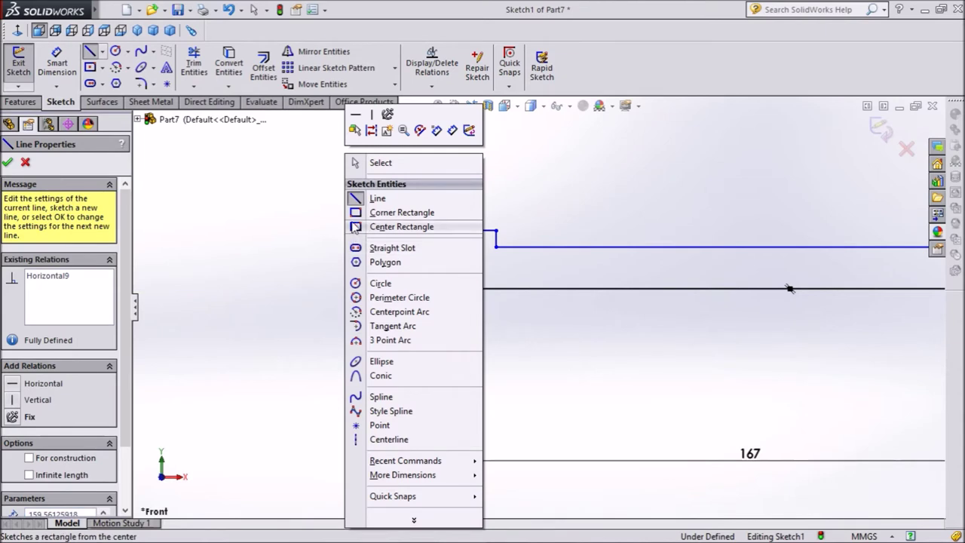
left_click(381, 162)
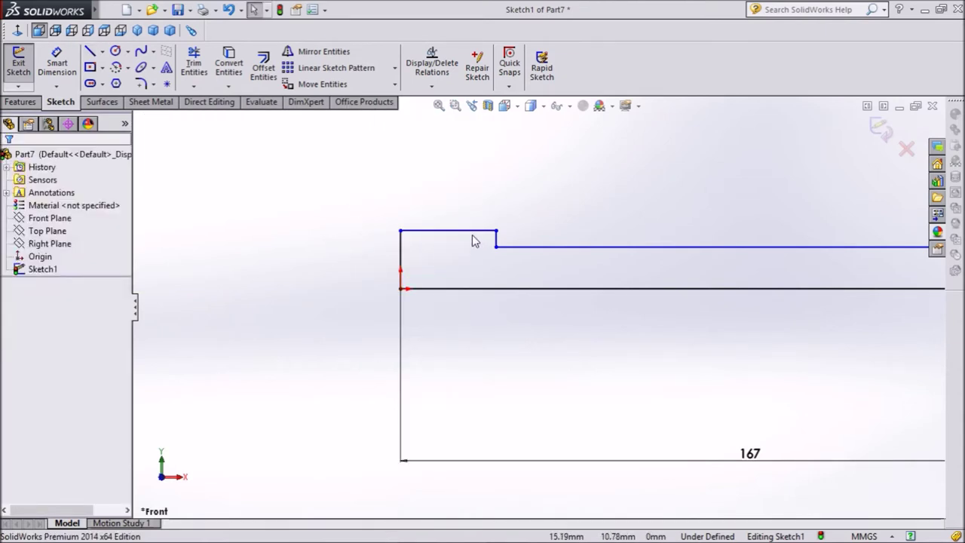
Step: Dimension the head at 9.50 high and 20 long
left_click(65, 63)
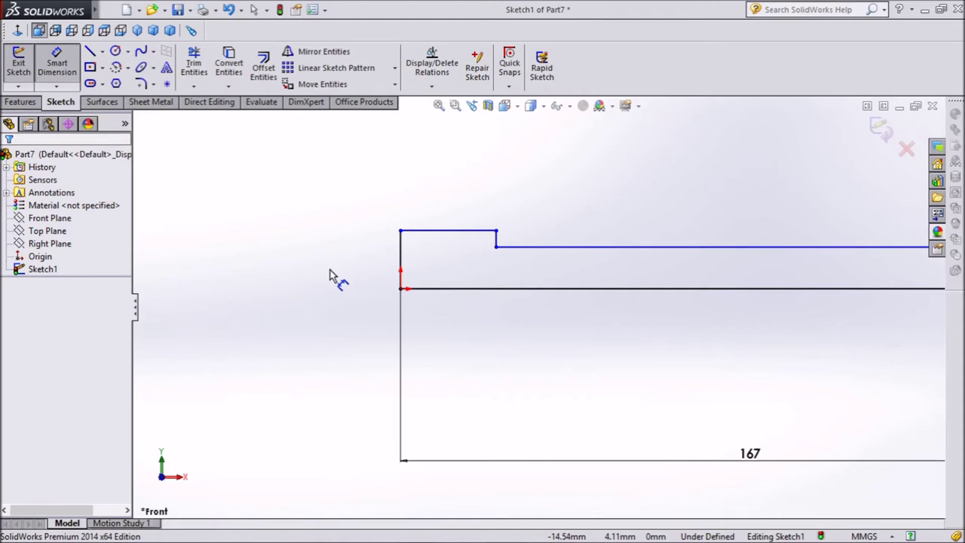
left_click(402, 269)
left_click(360, 270)
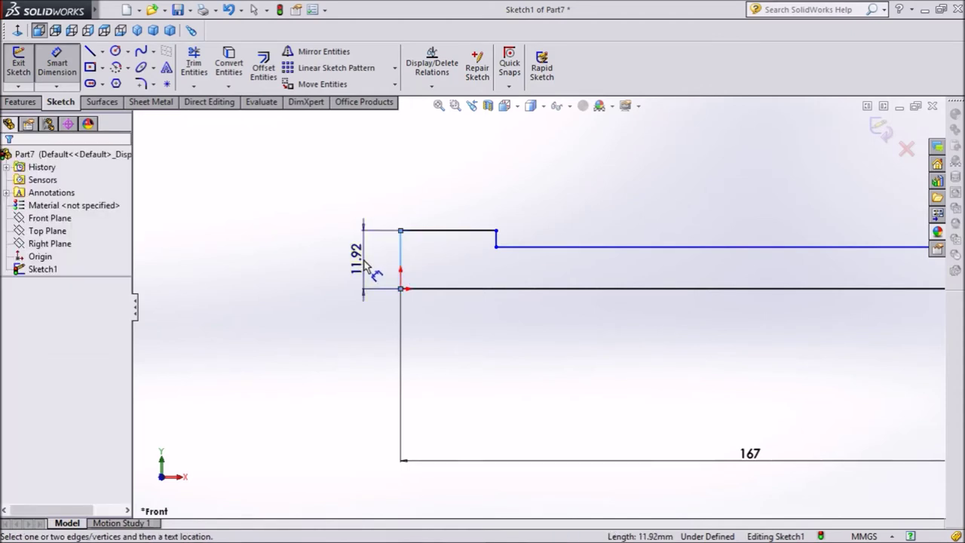
type("9.5")
left_click(308, 247)
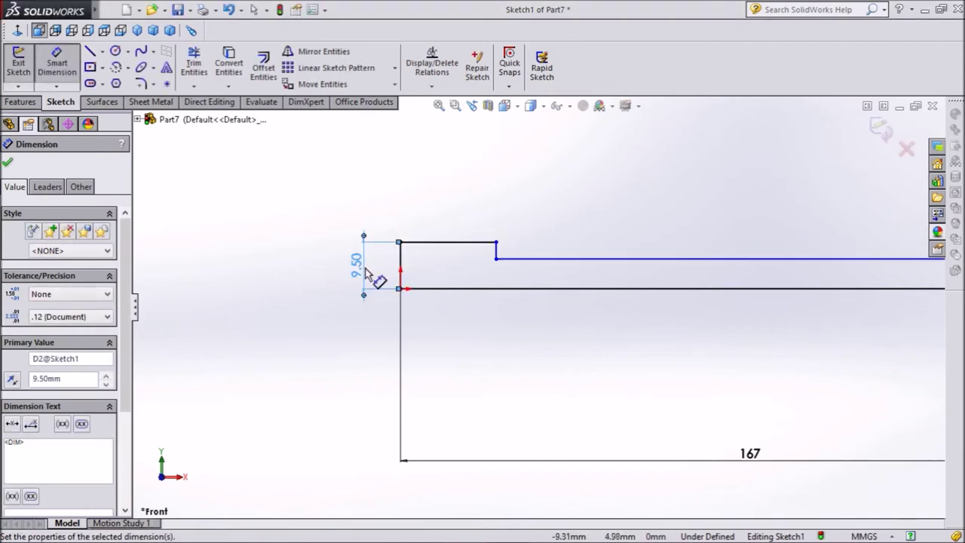
left_click(466, 248)
left_click(457, 207)
type("20")
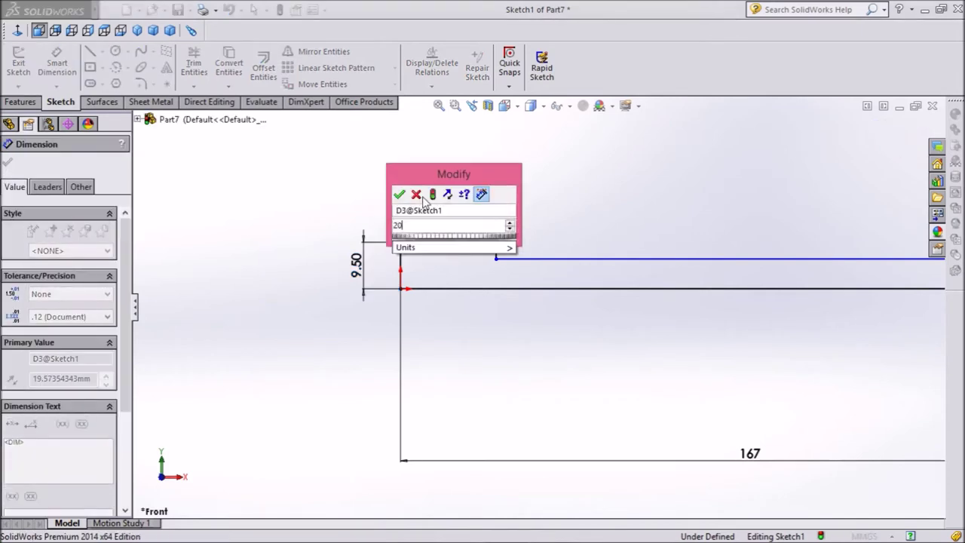
left_click(400, 195)
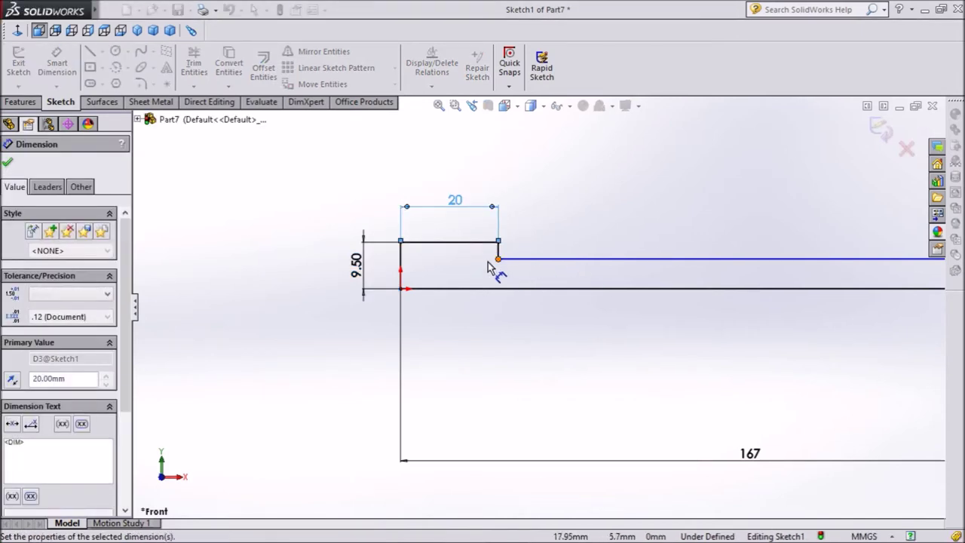
Step: Dimension the step depth to 4.50 and the shank length to 140
scroll(494, 268, "down", 1)
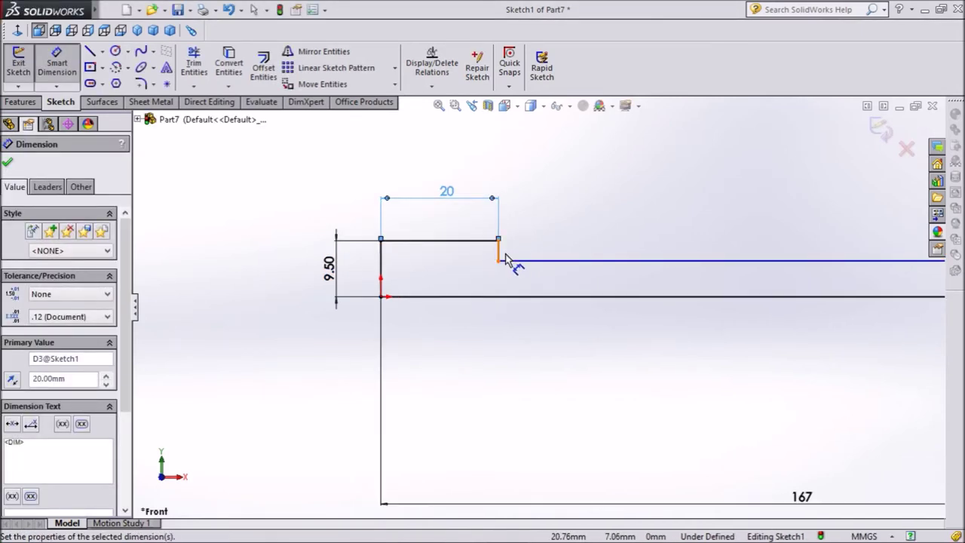
left_click(498, 250)
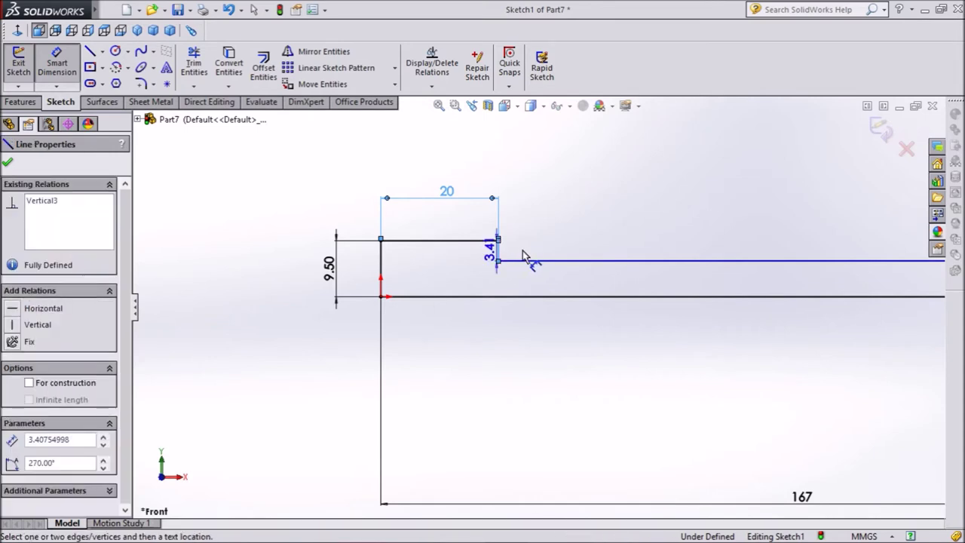
left_click(533, 255)
type("4.5")
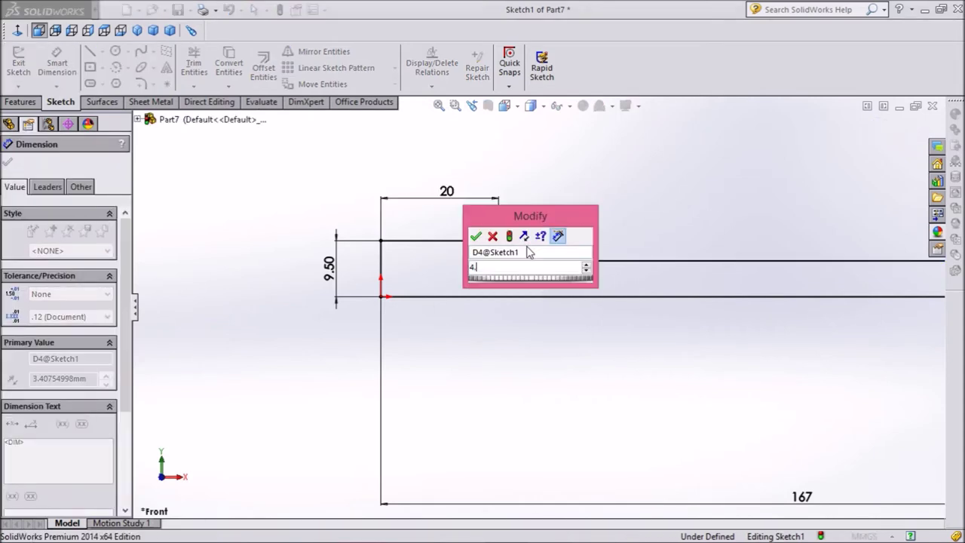
left_click(476, 236)
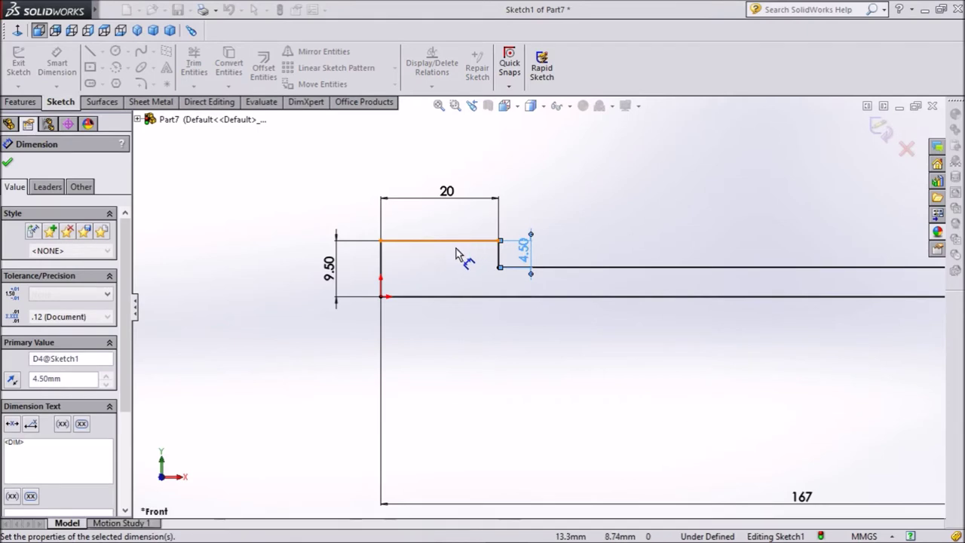
scroll(446, 255, "up", 3)
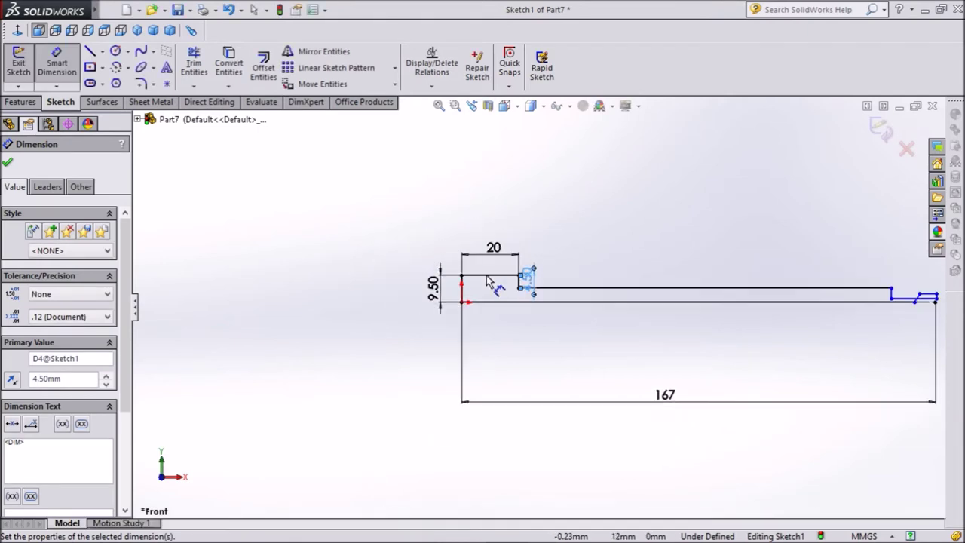
left_click(605, 288)
left_click(633, 255)
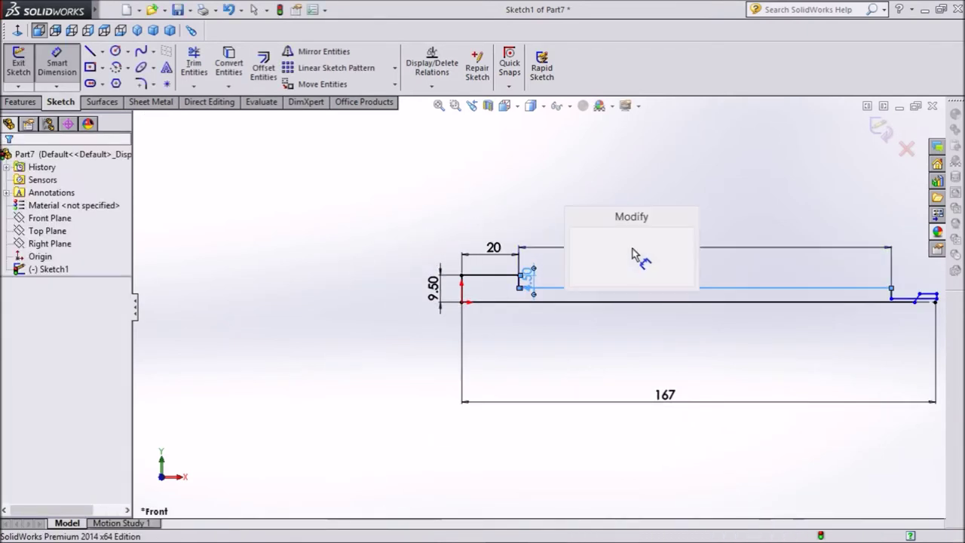
type("140")
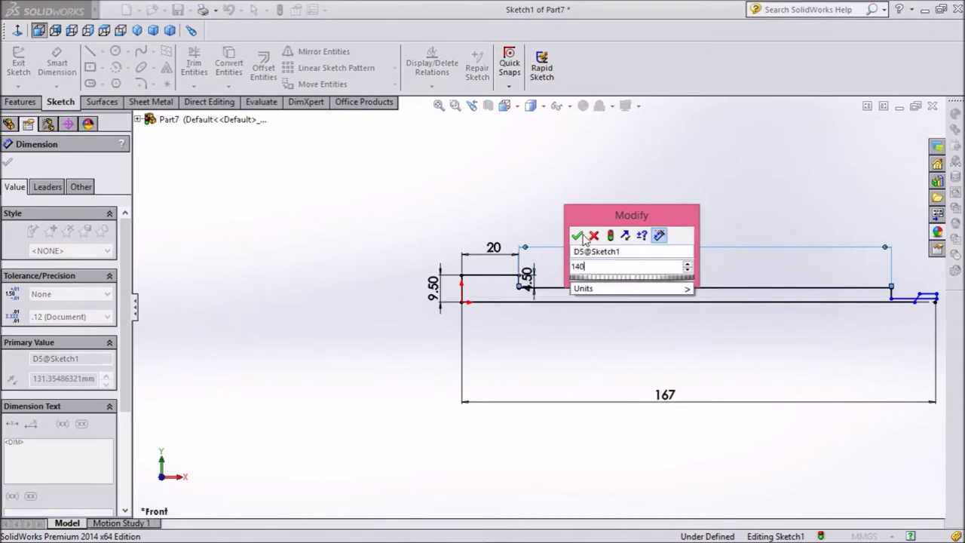
left_click(577, 236)
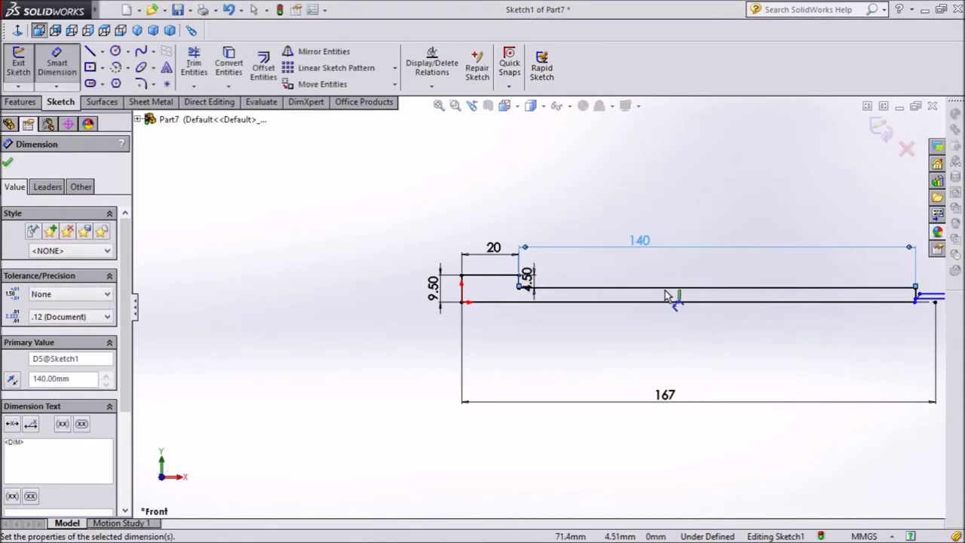
scroll(829, 315, "down", 2)
scroll(801, 307, "down", 2)
scroll(743, 295, "down", 2)
scroll(656, 294, "down", 1)
scroll(613, 318, "down", 2)
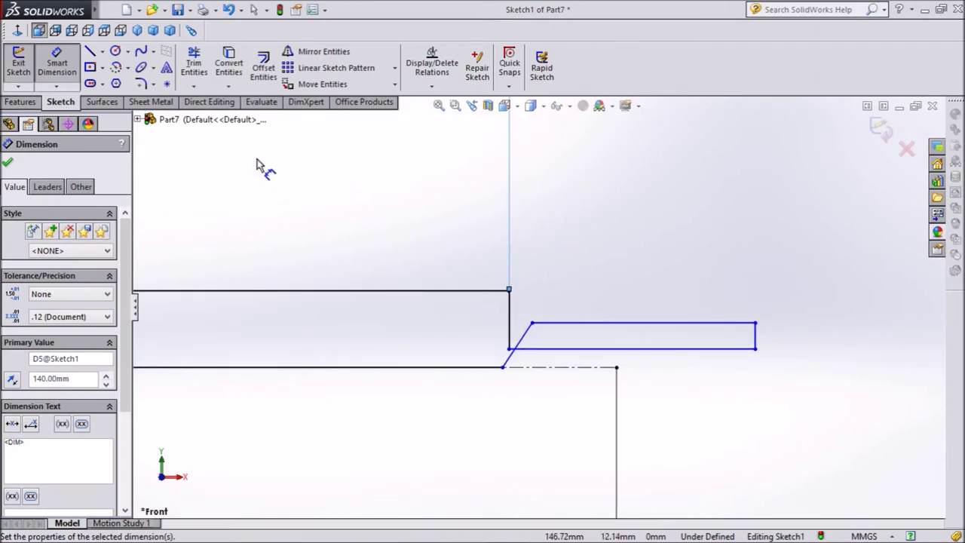
Step: Delete the distorted top, bottom, small vertical and diagonal lines at the shank's end
left_click(8, 164)
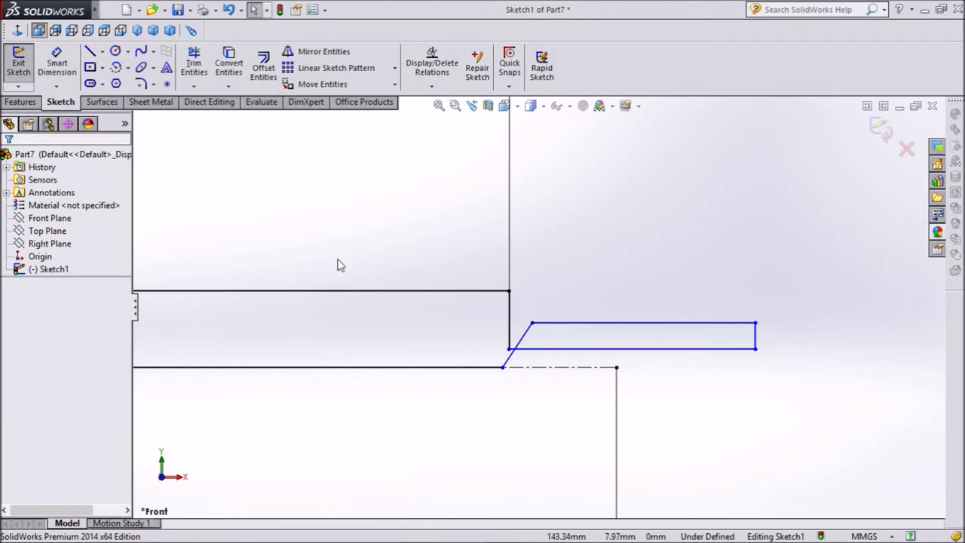
left_click(566, 324)
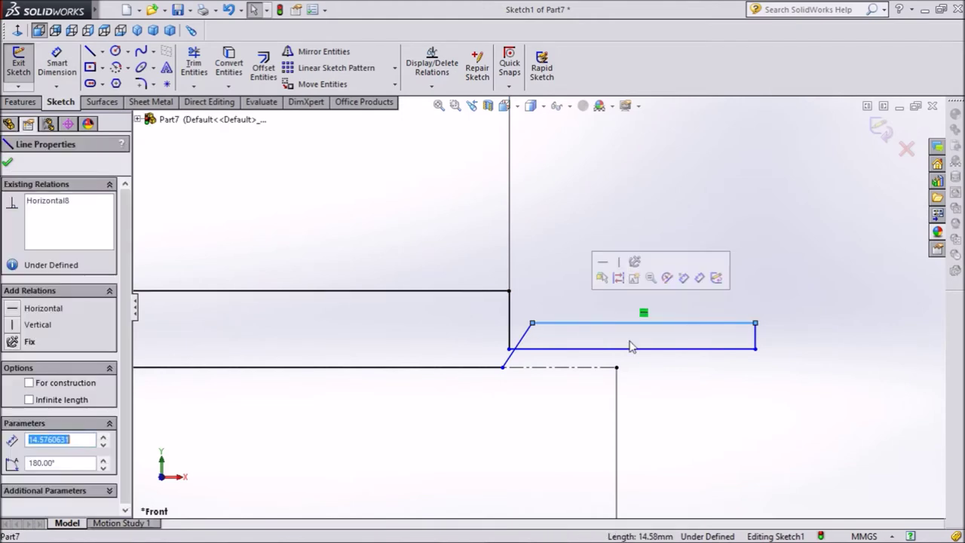
key("Delete")
left_click(687, 349)
key("Delete")
left_click(756, 336)
key("Delete")
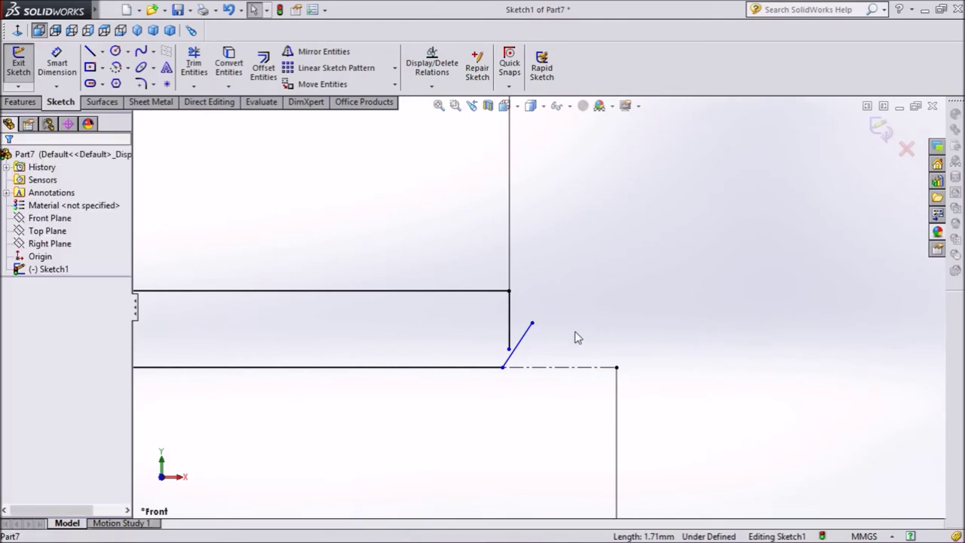
left_click(525, 340)
key("Delete")
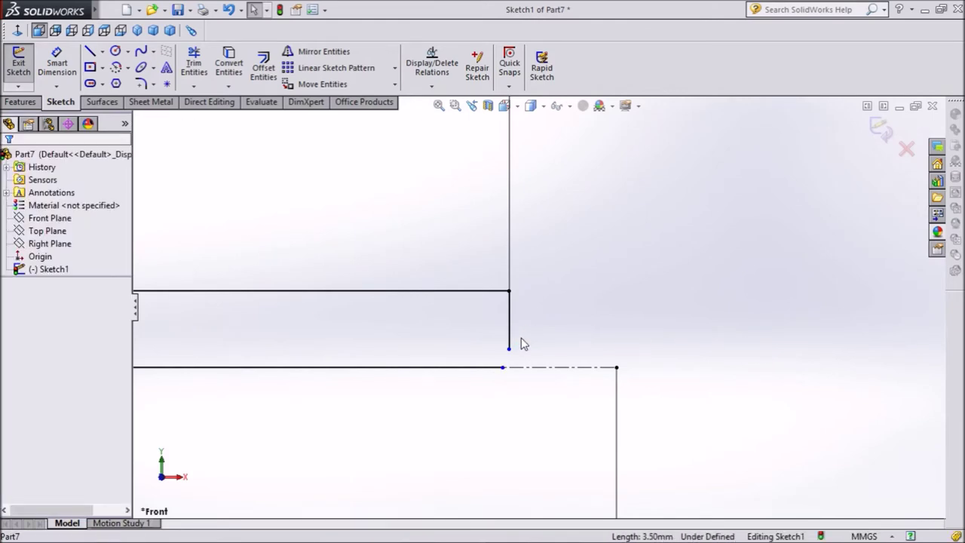
Step: Dimension the step's vertical edge to 2.50
left_click(58, 67)
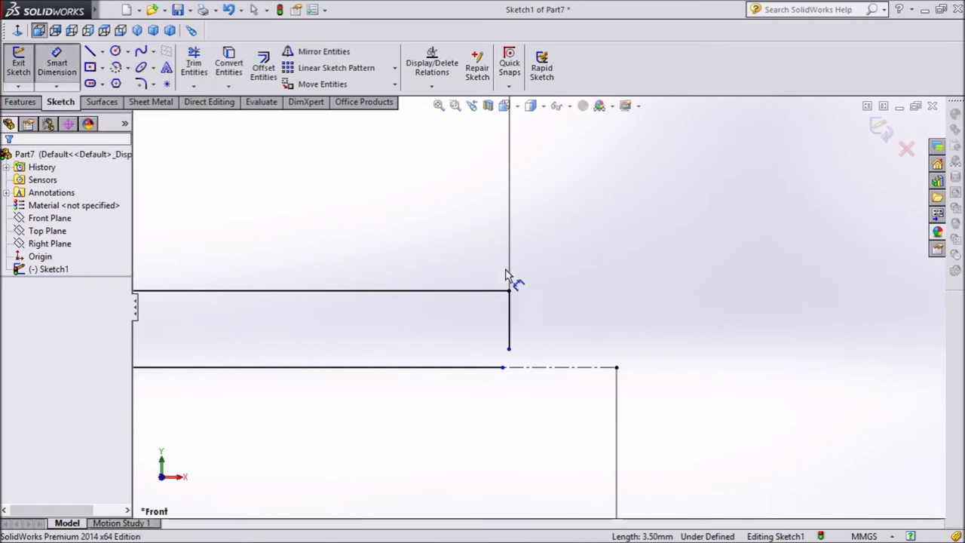
left_click(530, 317)
left_click(549, 317)
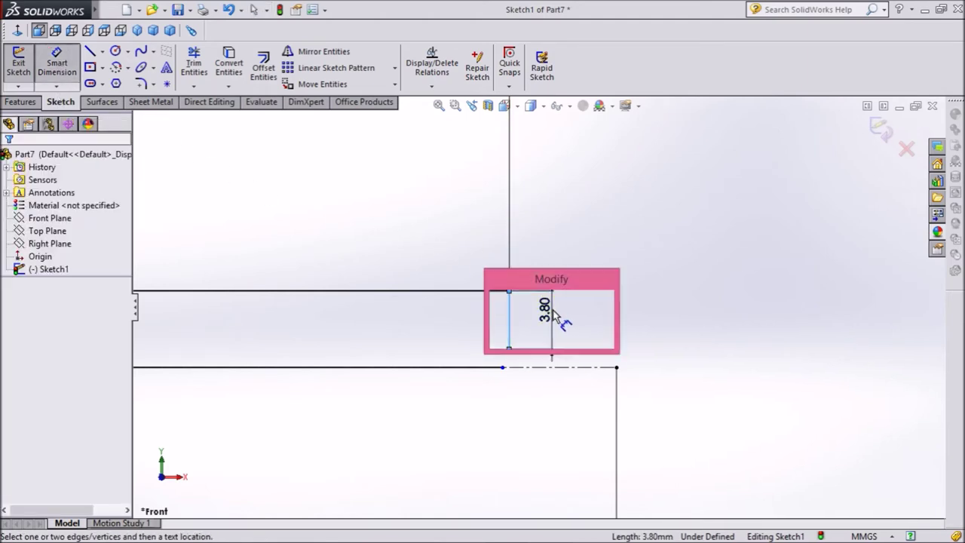
type("2.5")
key("Return")
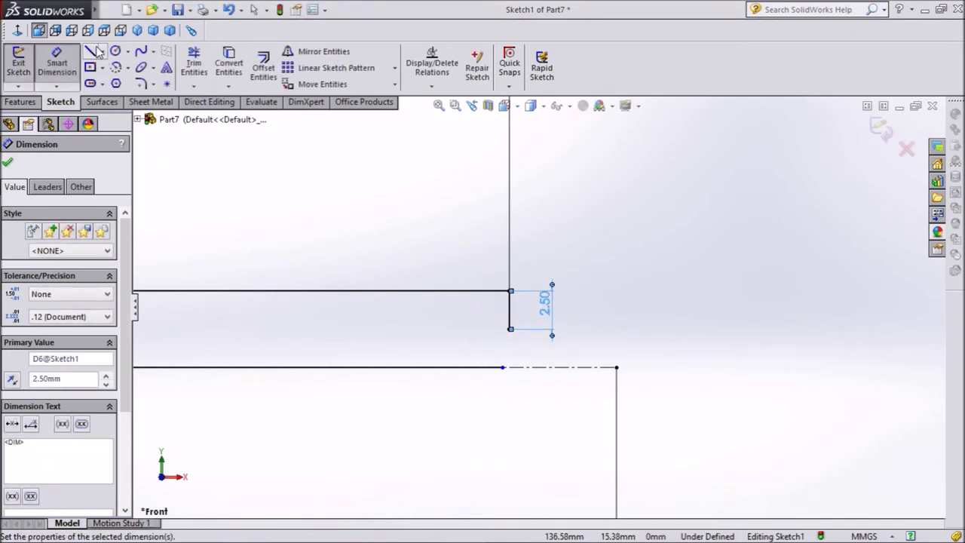
left_click(96, 48)
left_click(511, 329)
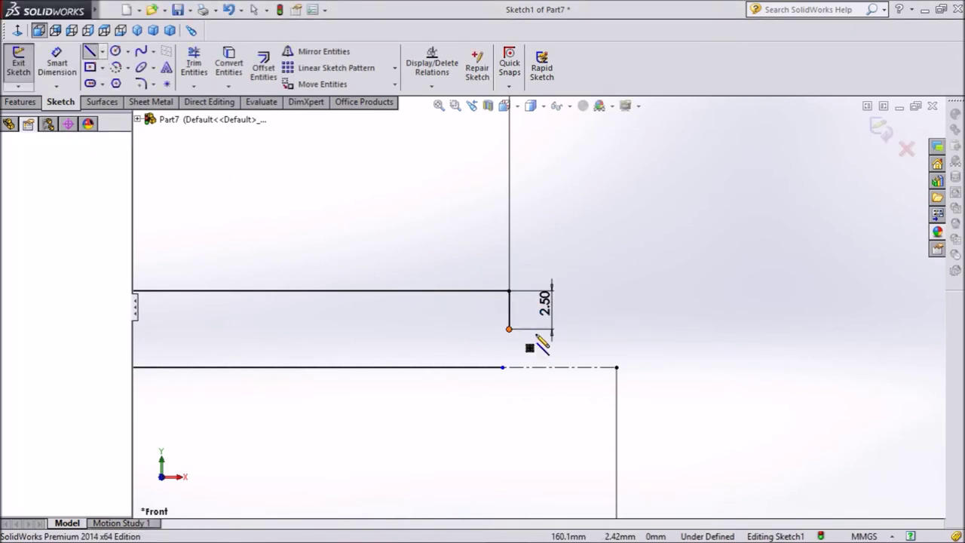
Step: Draw the step drop, horizontal step and chamfer diagonal down to the axis
left_click(616, 329)
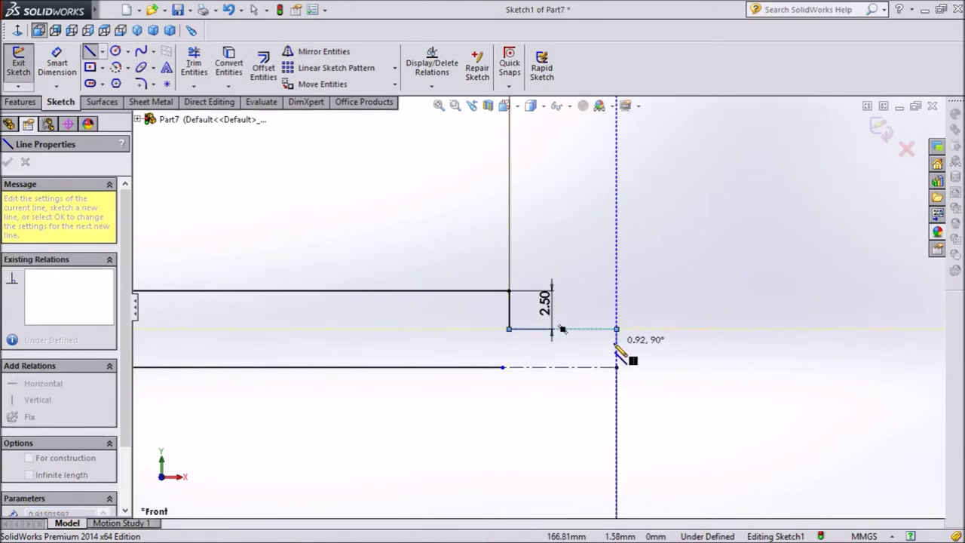
left_click(575, 343)
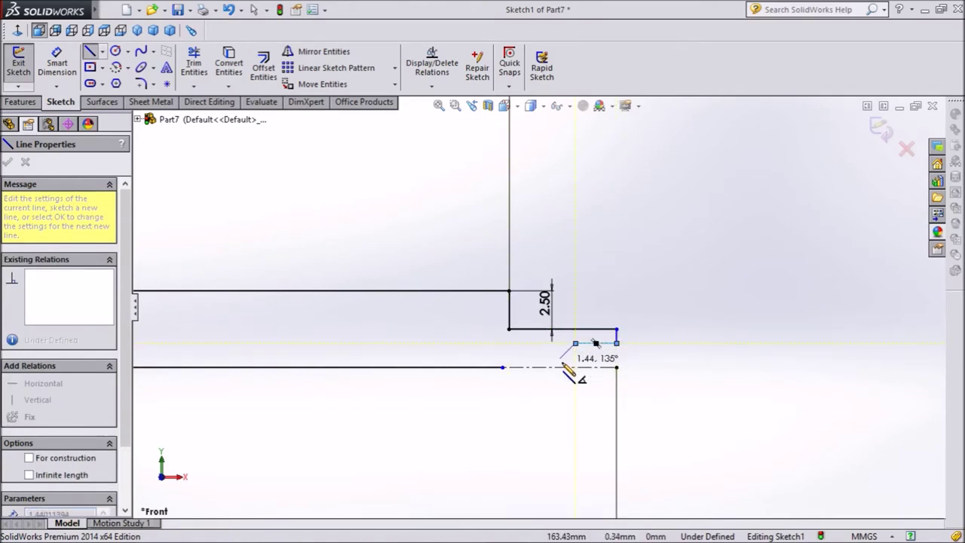
left_click(559, 368)
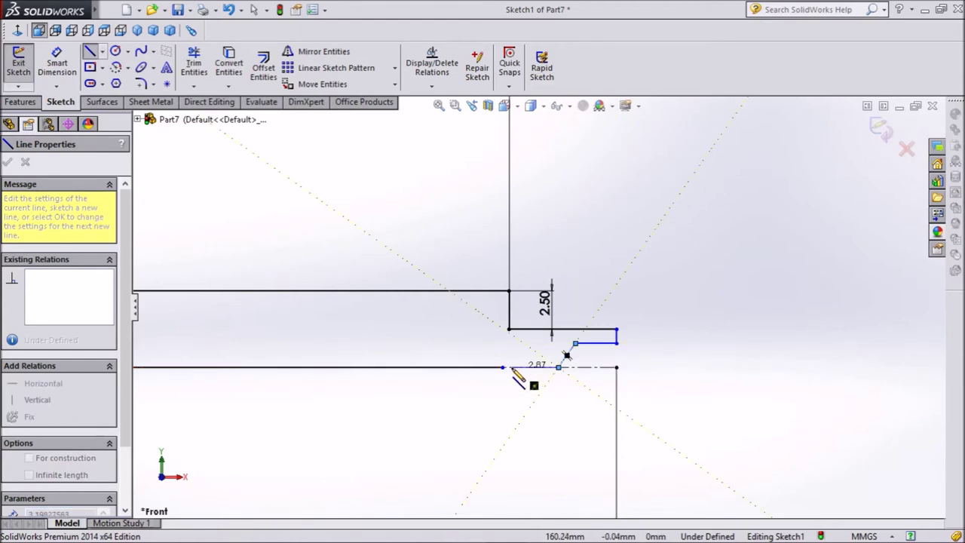
left_click(530, 367)
right_click(731, 360)
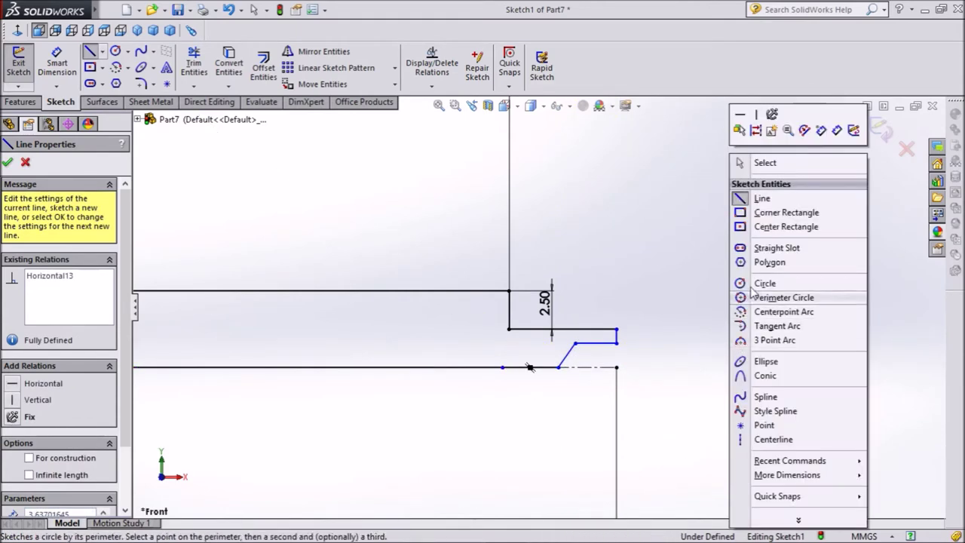
left_click(768, 167)
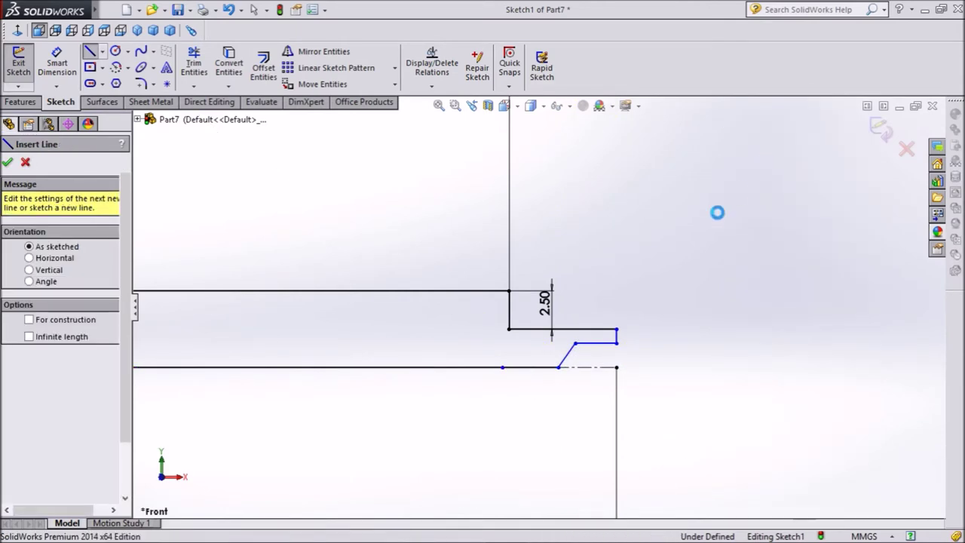
Step: Convert the long horizontal axis line into a construction centerline
left_click(517, 368)
left_click(491, 373)
left_click(485, 367)
left_click(509, 371)
Step: Dimension the step's top edge at 7 and its vertical drop at 0.80
left_click(56, 64)
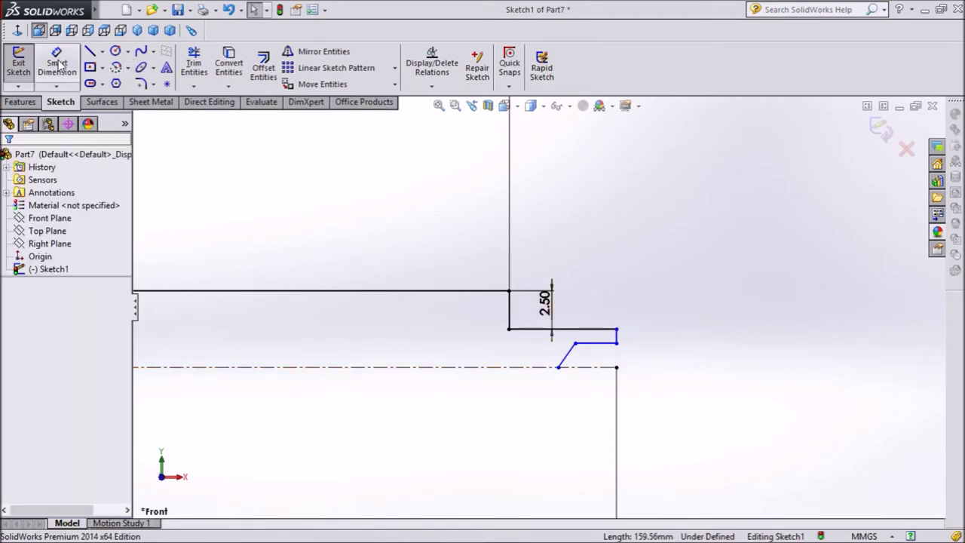
left_click(569, 330)
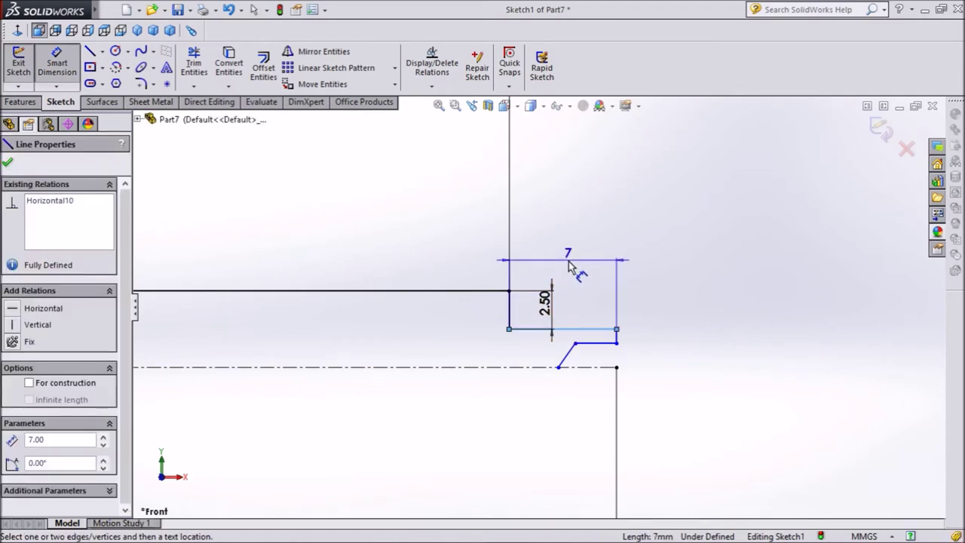
left_click(570, 263)
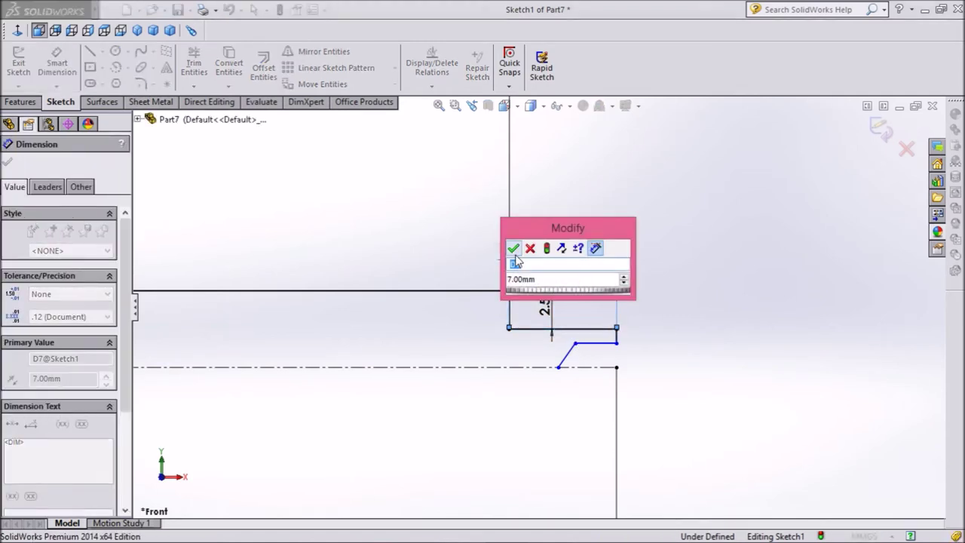
left_click(513, 249)
left_click(618, 336)
left_click(663, 343)
type("0.8")
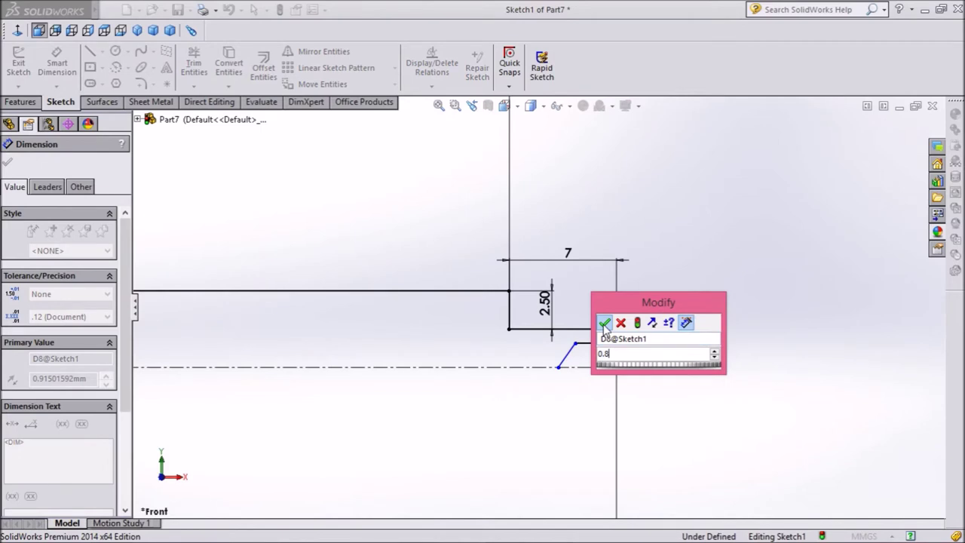
left_click(604, 324)
Step: Dimension the horizontal step to 3 and the chamfer angle to 120°
left_click(604, 343)
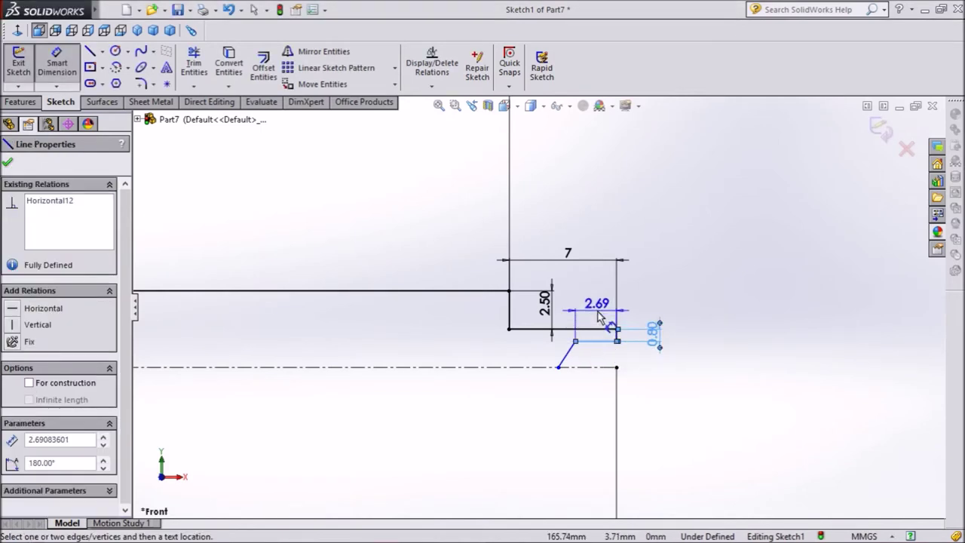
left_click(599, 308)
type("3")
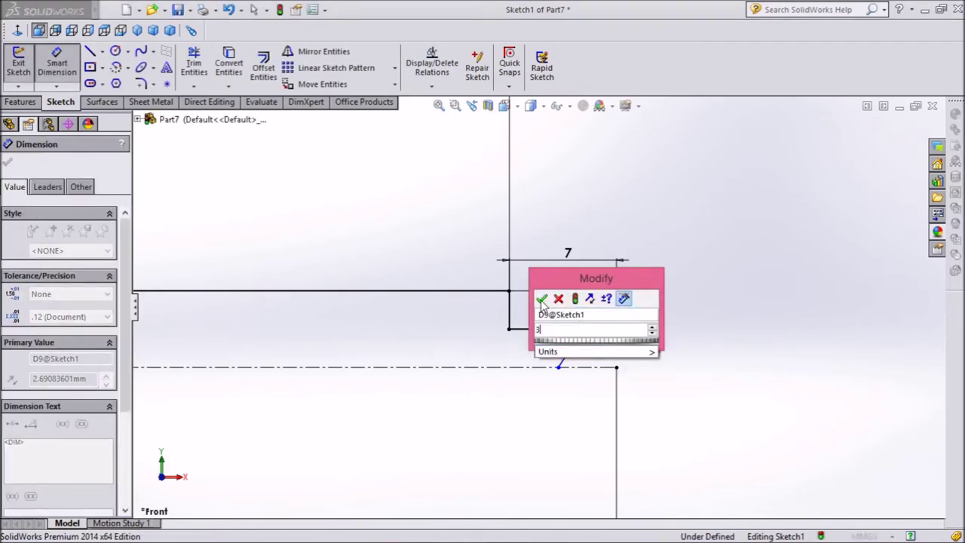
left_click(541, 300)
left_click(570, 350)
left_click(581, 367)
left_click(633, 416)
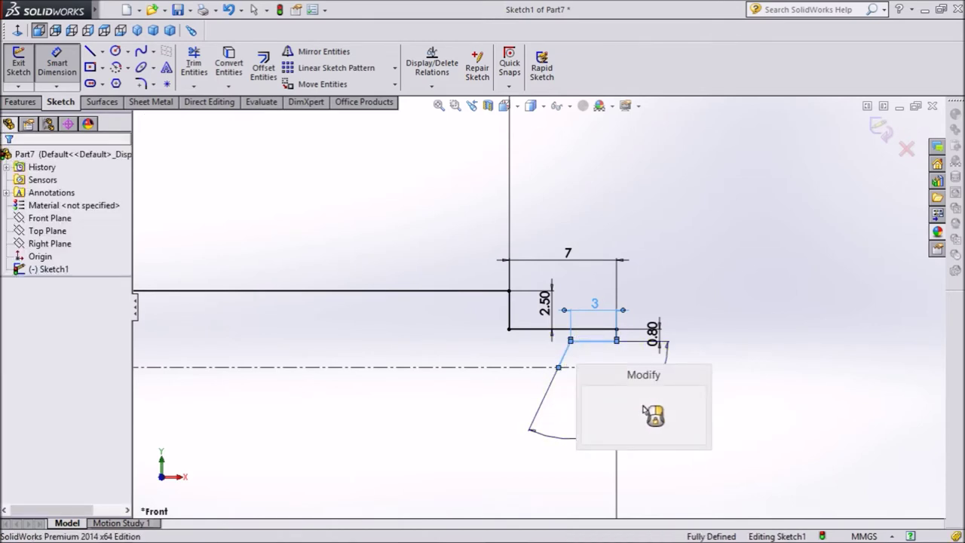
type("120")
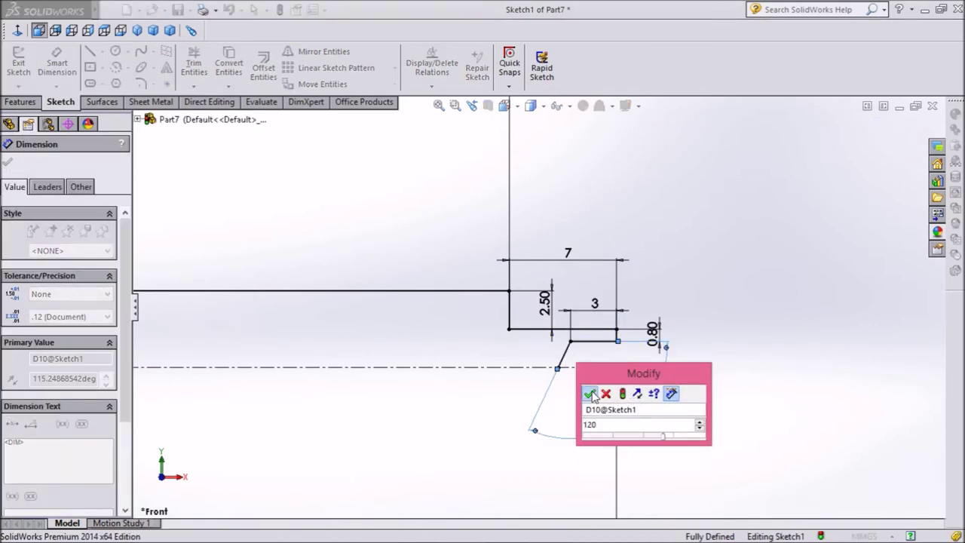
left_click(590, 394)
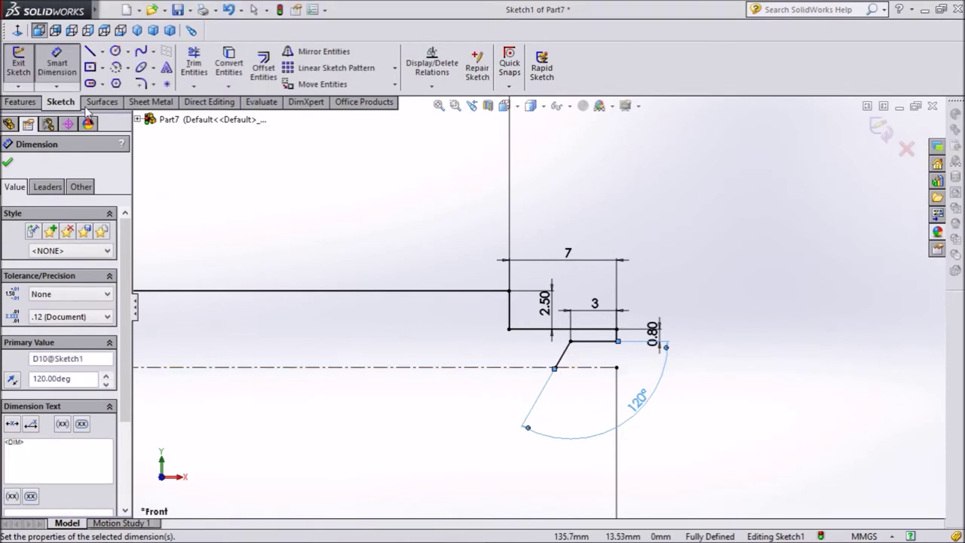
left_click(89, 51)
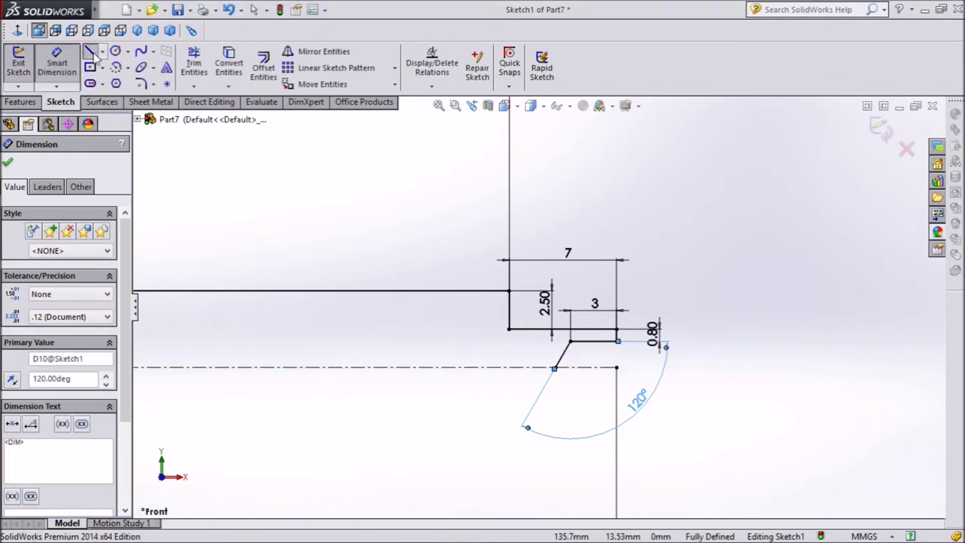
left_click(557, 369)
Step: Finish the horizontal axis line at the origin and exit the Line tool
scroll(552, 390, "up", 3)
scroll(501, 364, "up", 3)
scroll(528, 356, "up", 2)
scroll(207, 315, "down", 1)
scroll(210, 318, "down", 2)
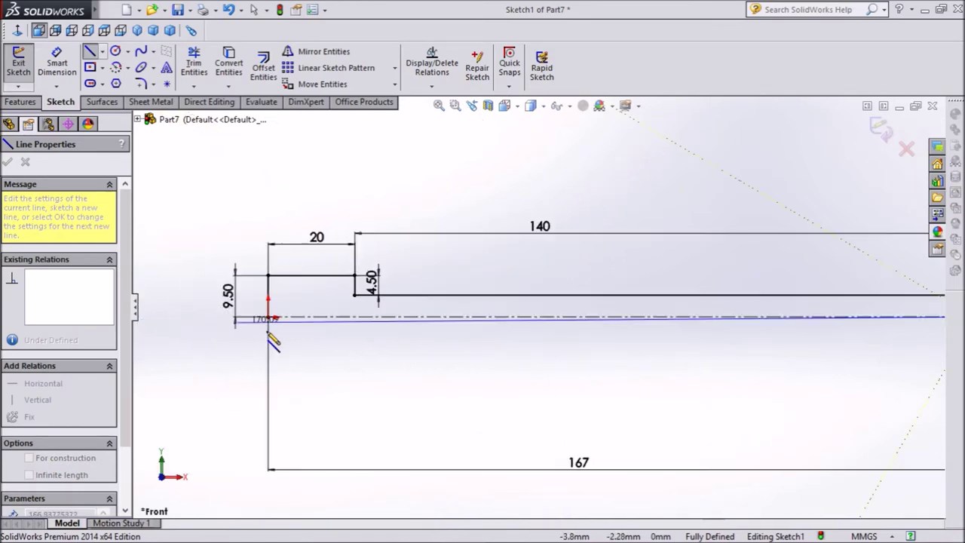
left_click(268, 317)
right_click(313, 381)
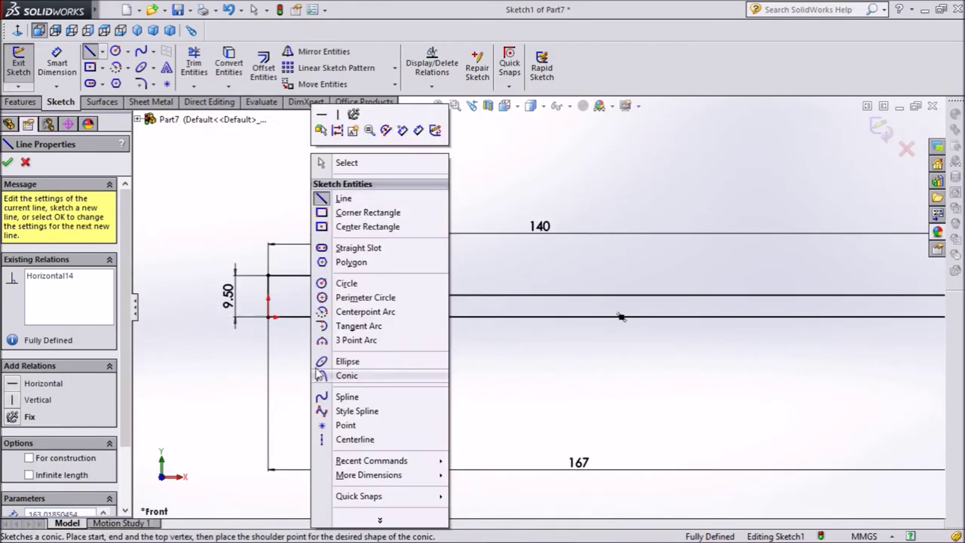
left_click(347, 163)
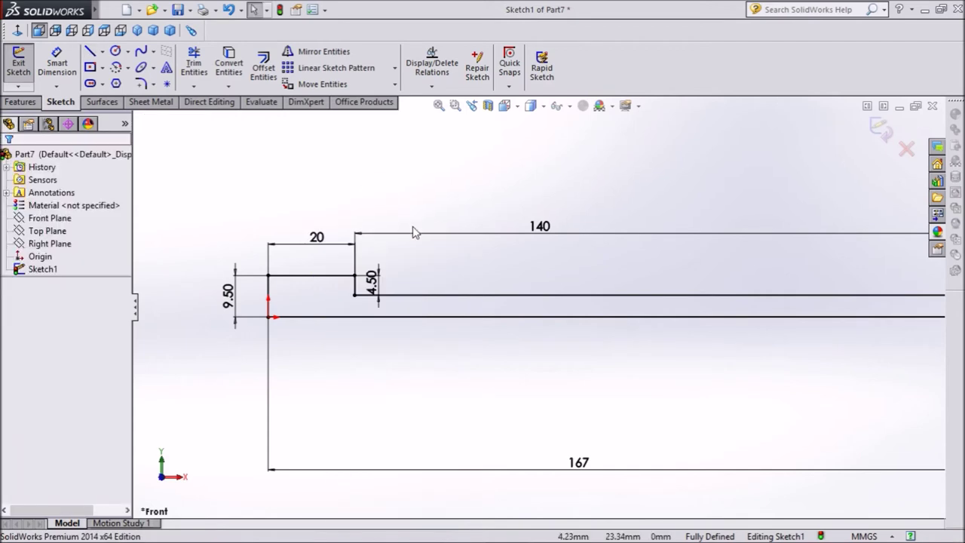
scroll(386, 273, "down", 1)
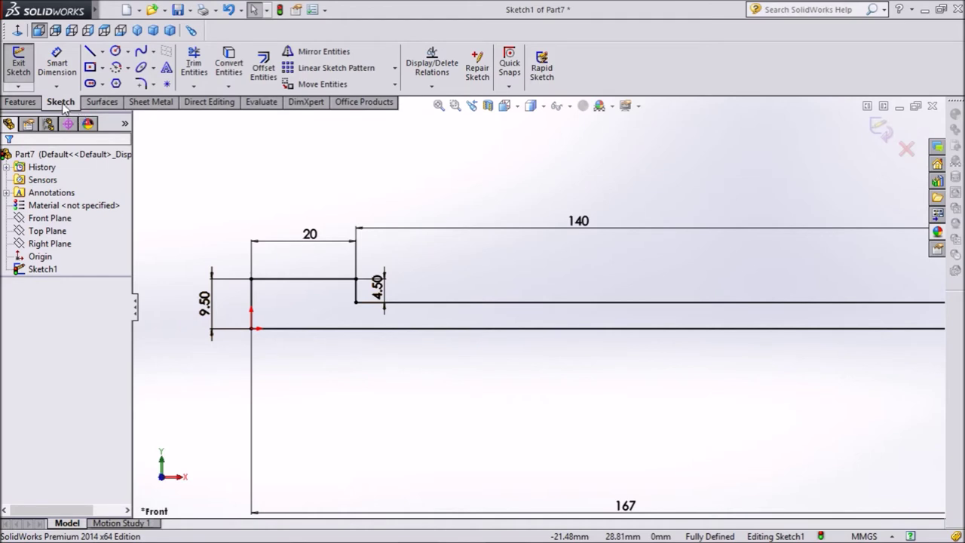
Step: Draw a centre-point arc on the axis at the head end, spanning above and below
left_click(129, 69)
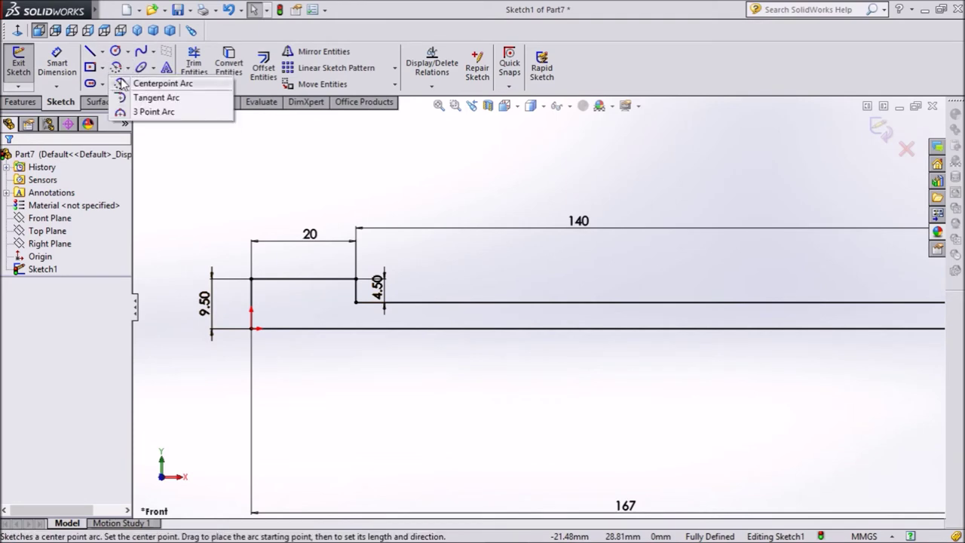
left_click(158, 84)
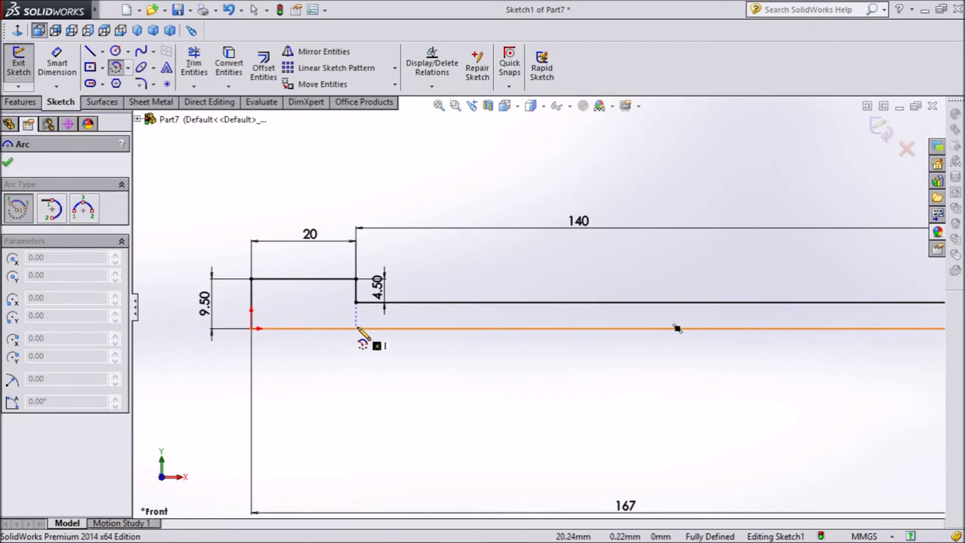
left_click(381, 328)
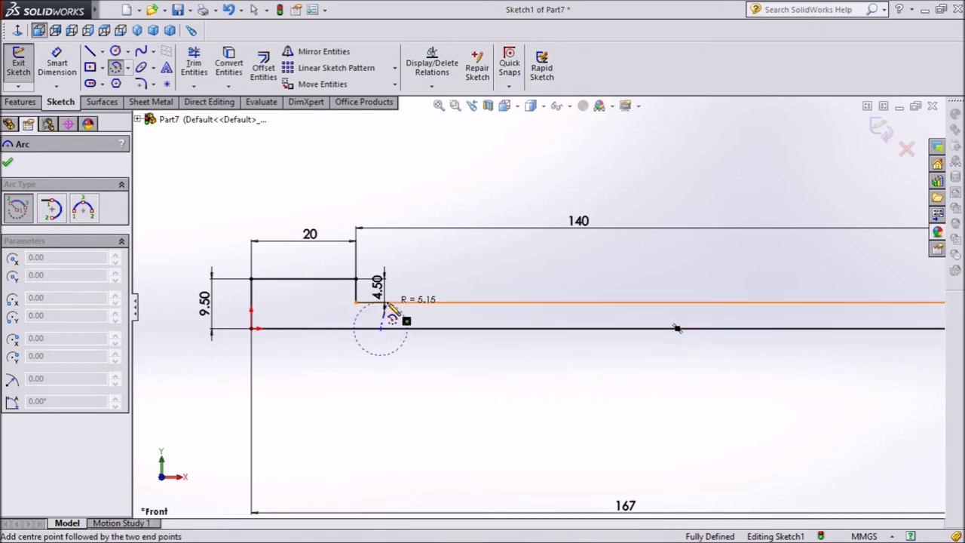
left_click(382, 208)
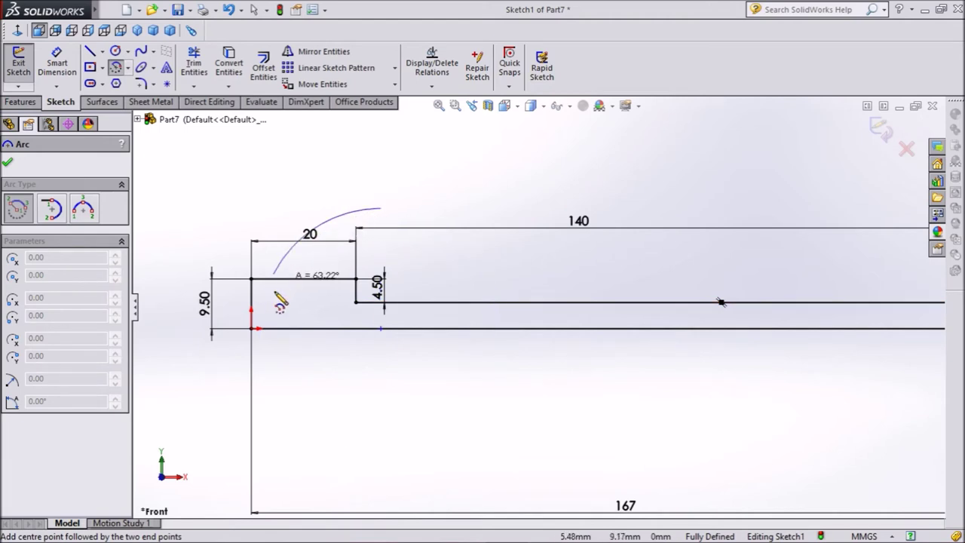
left_click(381, 449)
right_click(386, 448)
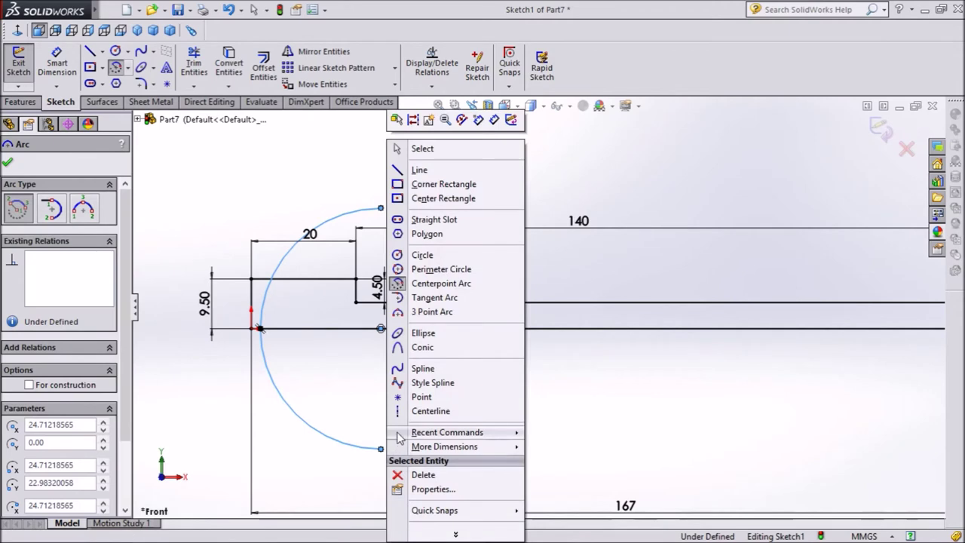
left_click(421, 150)
scroll(265, 330, "down", 3)
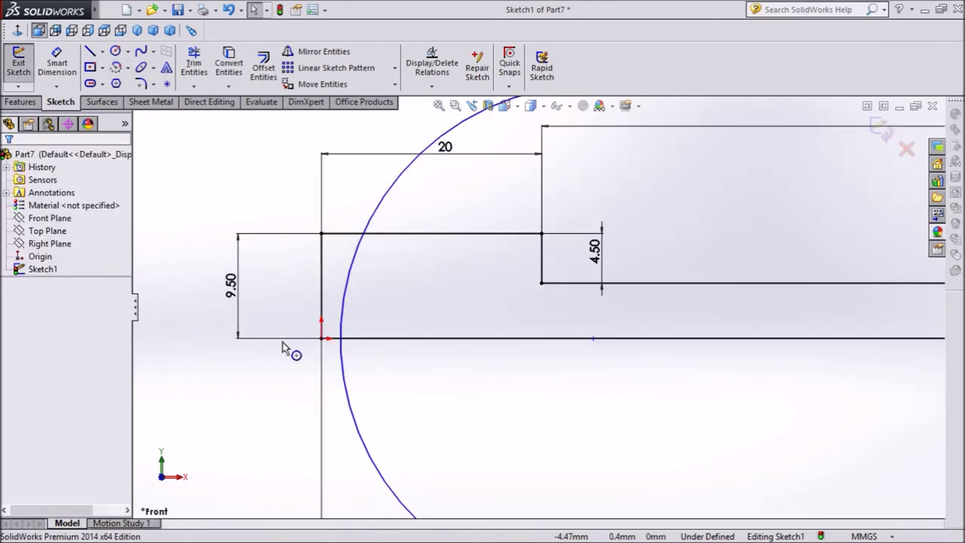
Step: Make the origin the arc's midpoint and dimension its radius to 25 mm
left_click(341, 341)
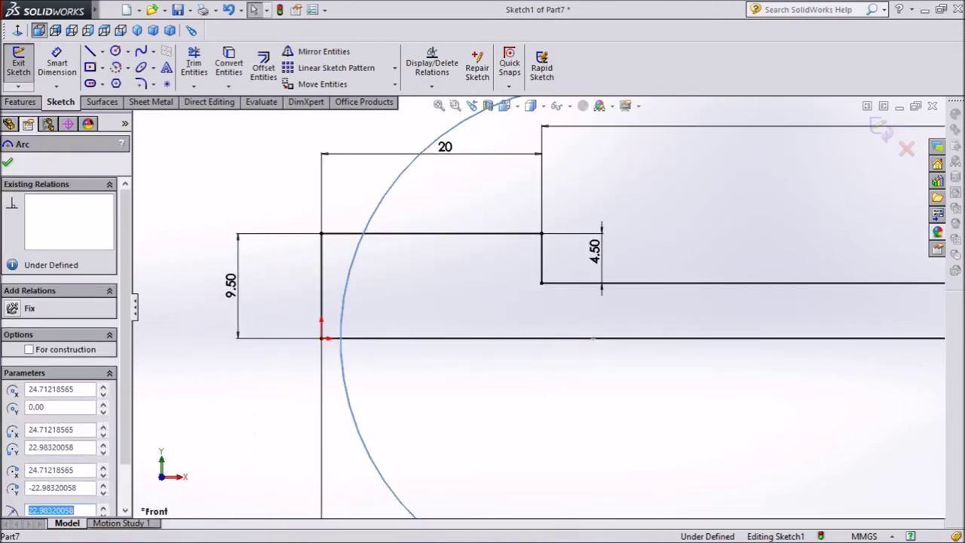
left_click(322, 339, "ctrl")
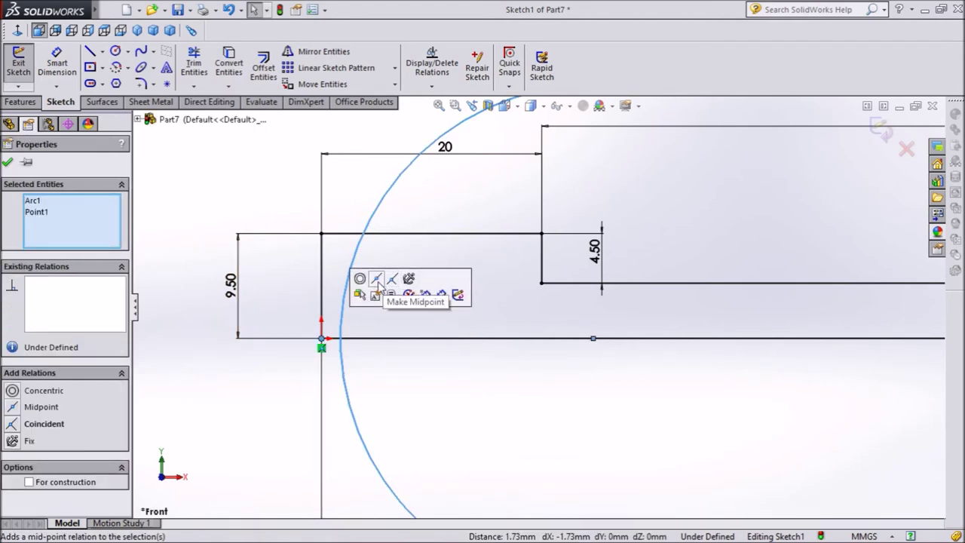
left_click(377, 280)
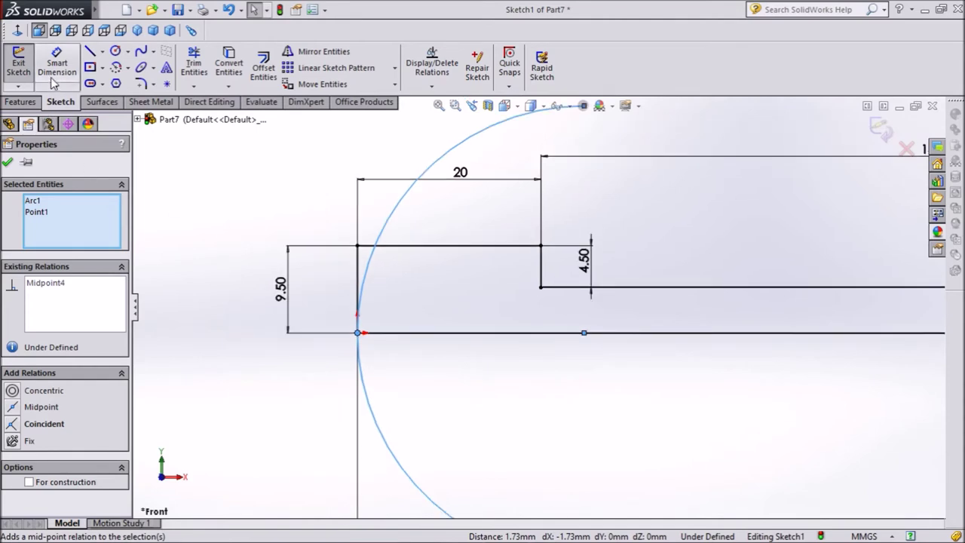
left_click(53, 82)
left_click(377, 429)
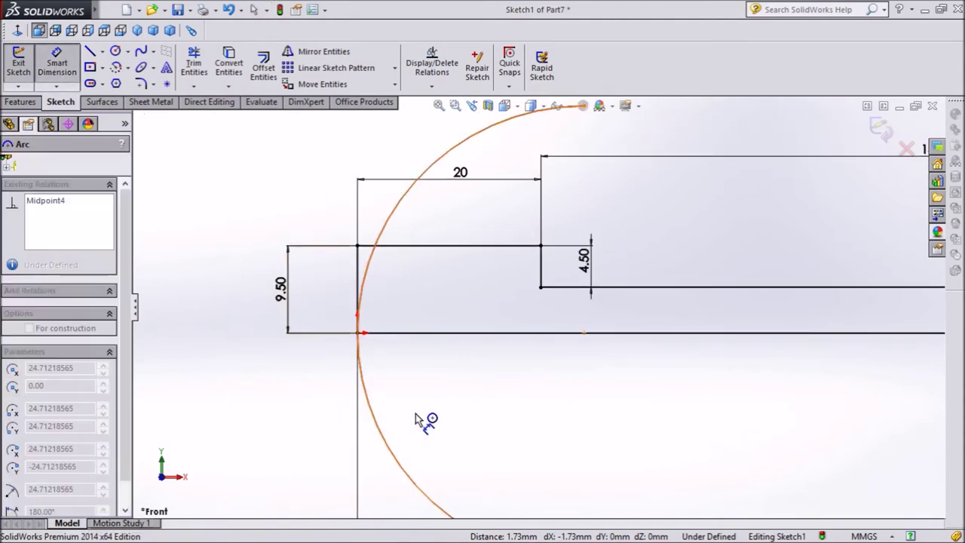
left_click(413, 406)
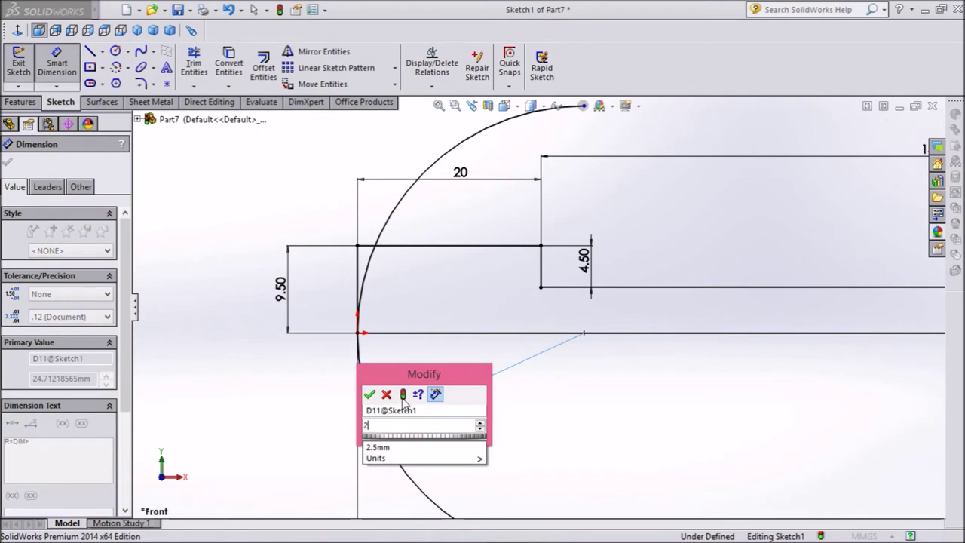
left_click(372, 395)
scroll(362, 394, "up", 5)
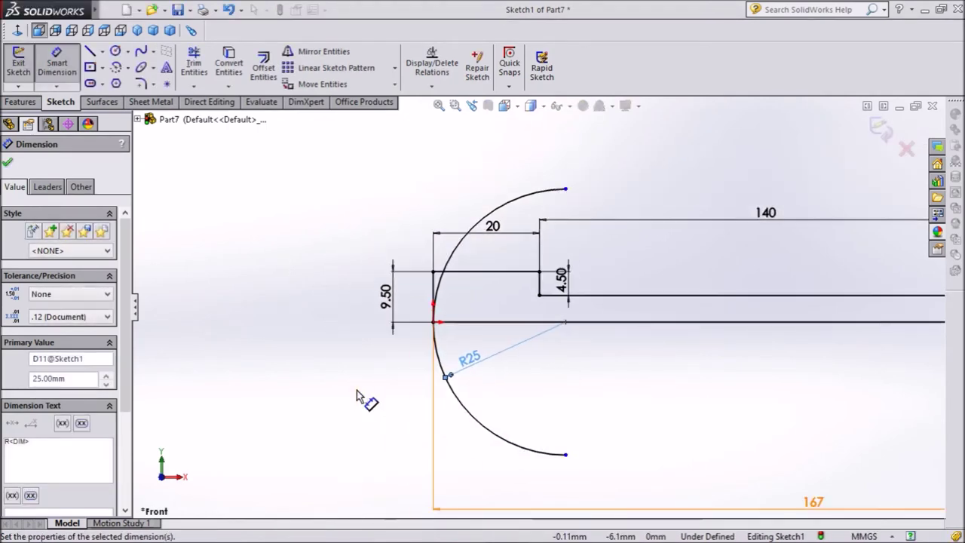
scroll(590, 312, "down", 2)
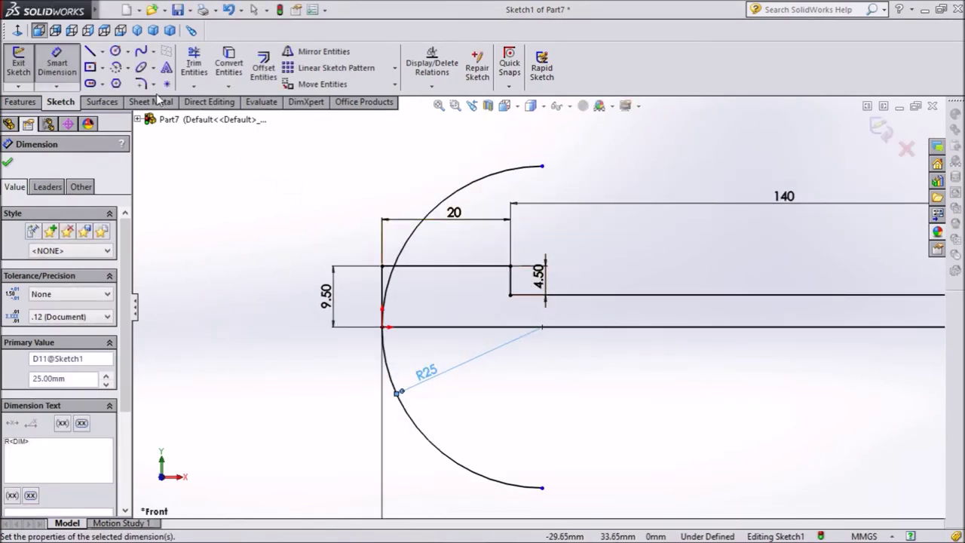
left_click(194, 65)
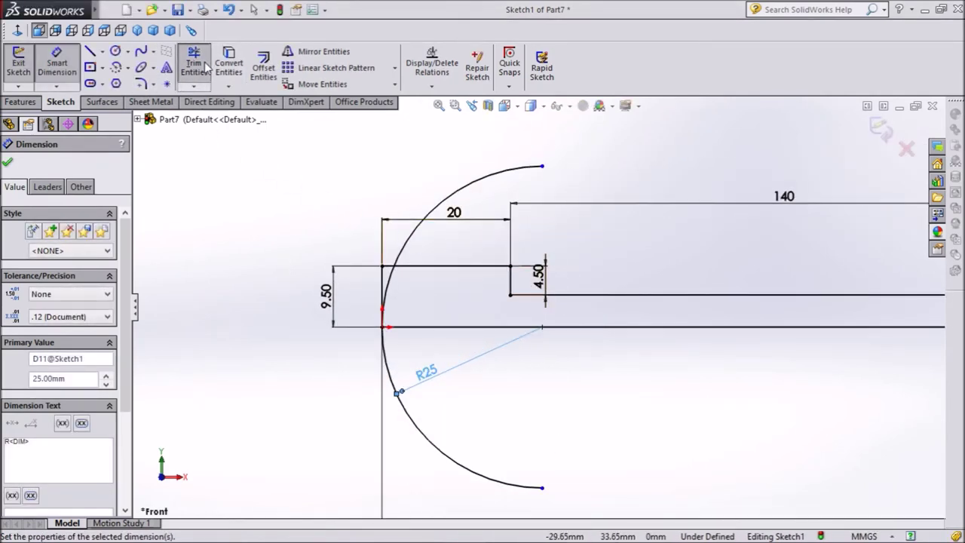
Step: Trim away the upper arc portion and the short top and vertical line stubs
left_click(451, 194)
left_click(524, 287)
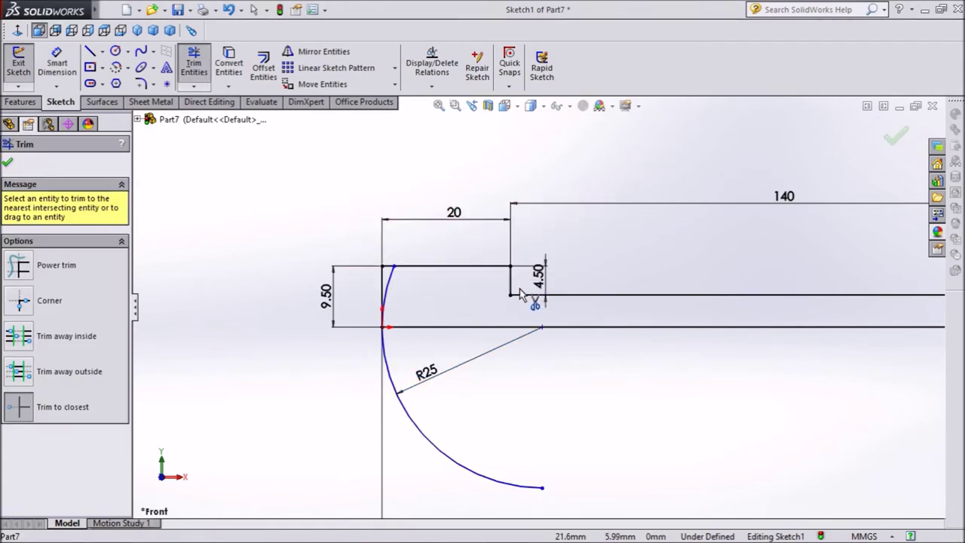
scroll(399, 285, "down", 3)
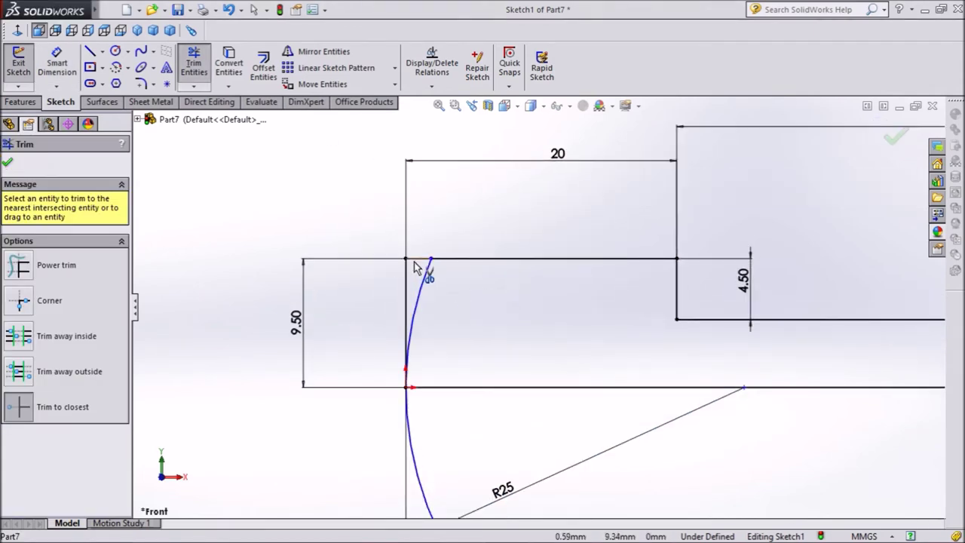
left_click(413, 260)
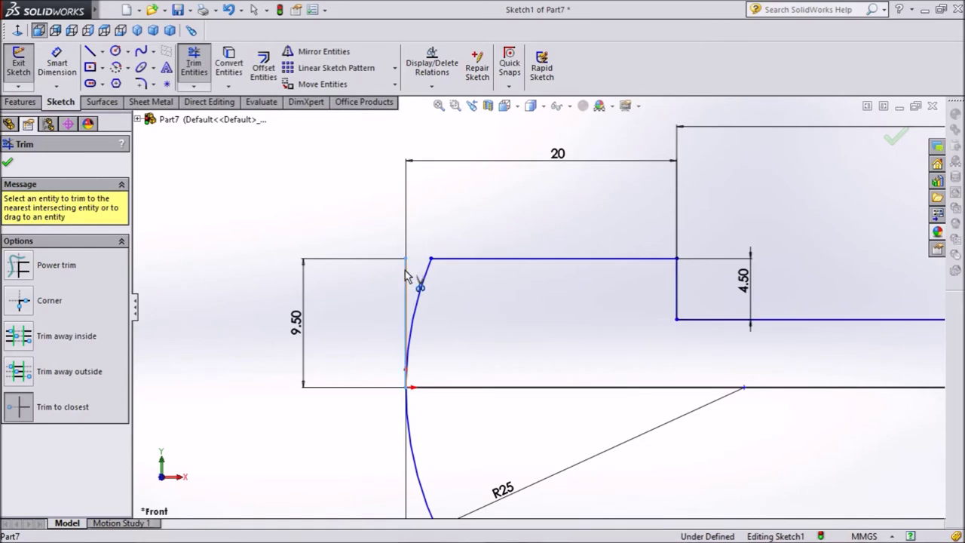
left_click(405, 275)
Step: Trim the lower arc portion, then exit the sketch and select it
scroll(386, 337, "up", 2)
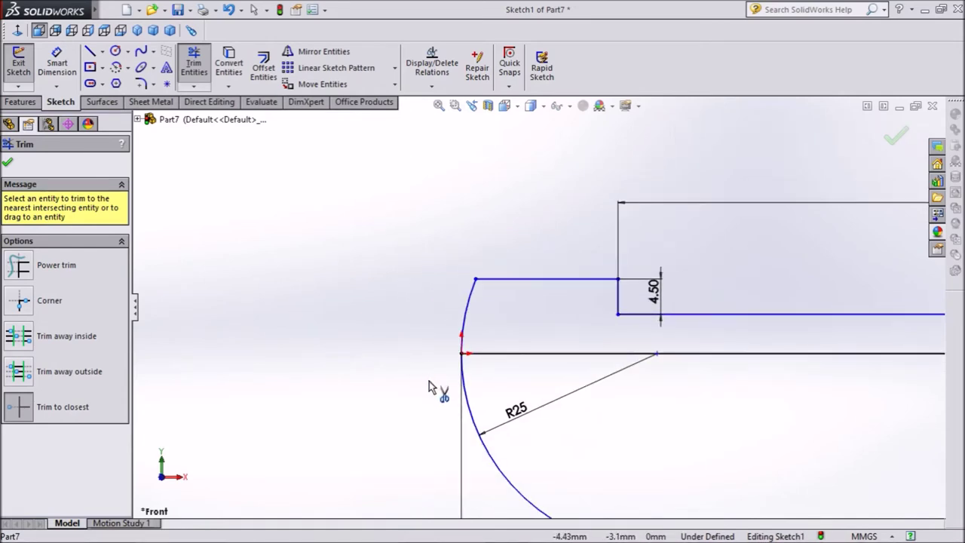
left_click(470, 415)
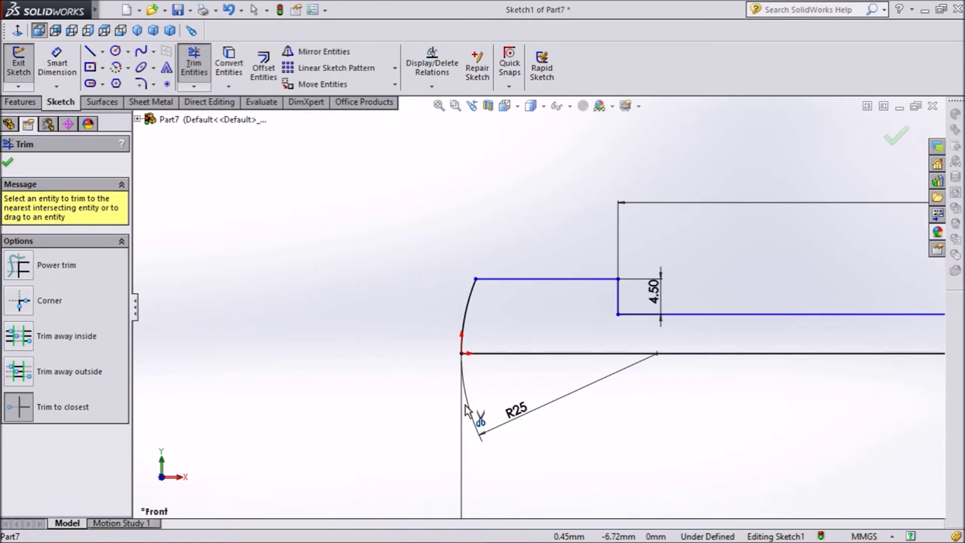
scroll(380, 354, "up", 2)
scroll(344, 336, "up", 2)
scroll(334, 335, "up", 1)
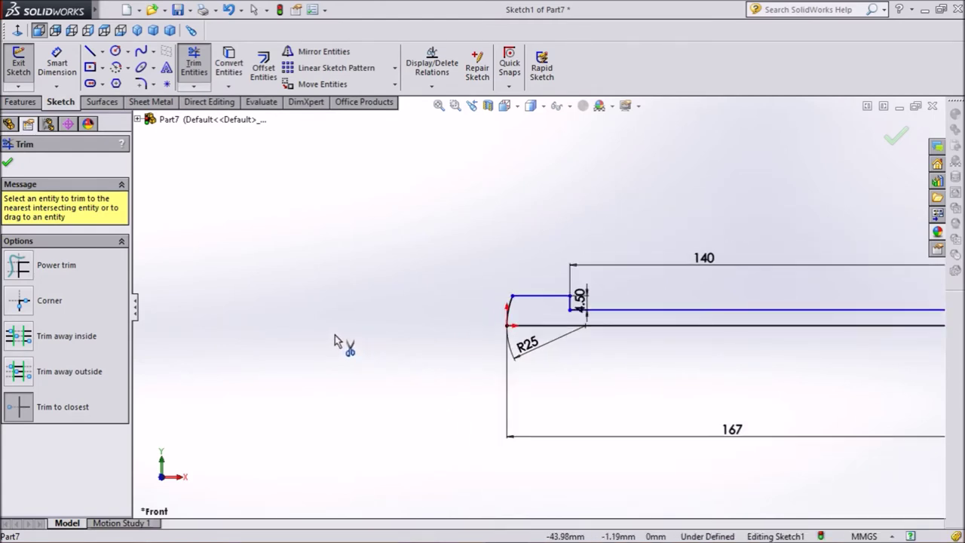
scroll(389, 354, "up", 1)
scroll(732, 324, "down", 1)
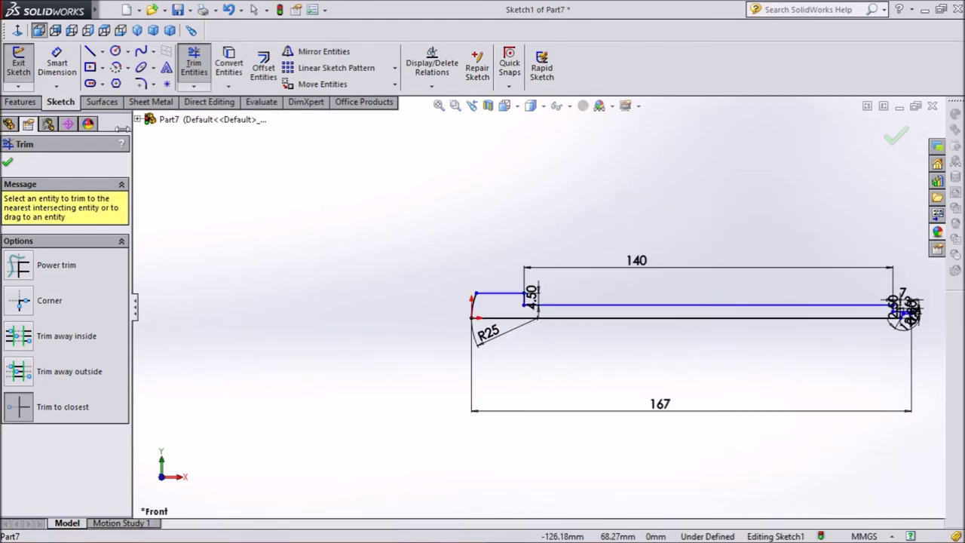
left_click(9, 166)
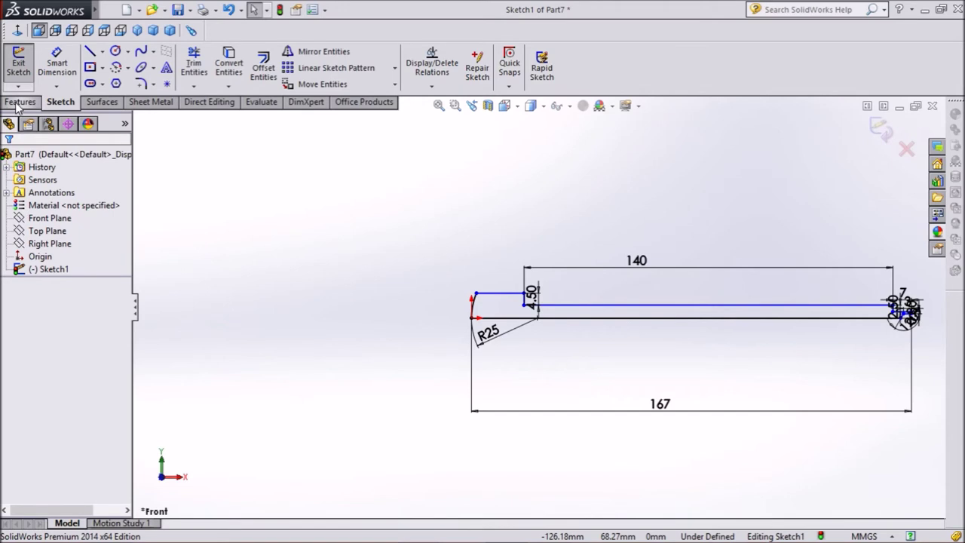
left_click(19, 101)
left_click(879, 129)
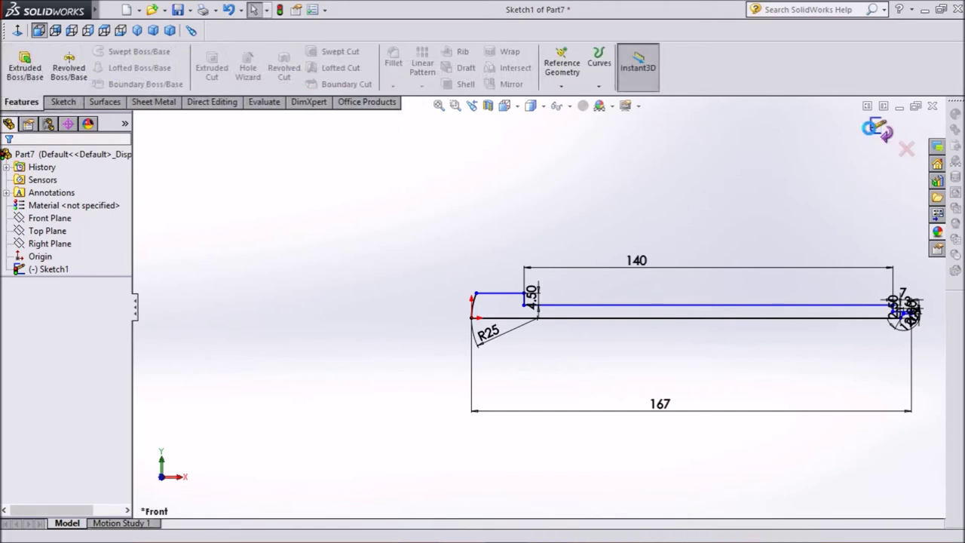
Step: Revolve Sketch1 about Line1 into a solid rod with a cylindrical head and stepped tip
left_click(63, 74)
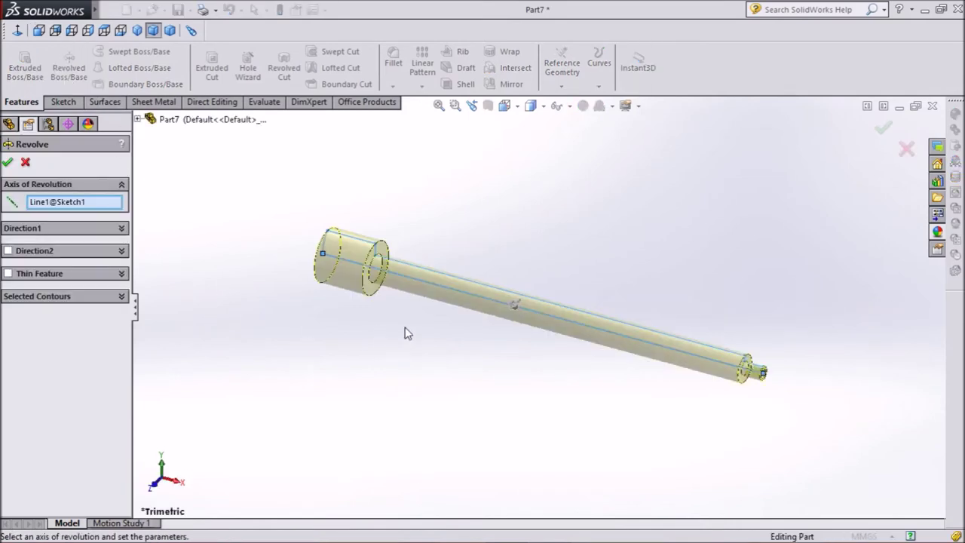
left_click(7, 163)
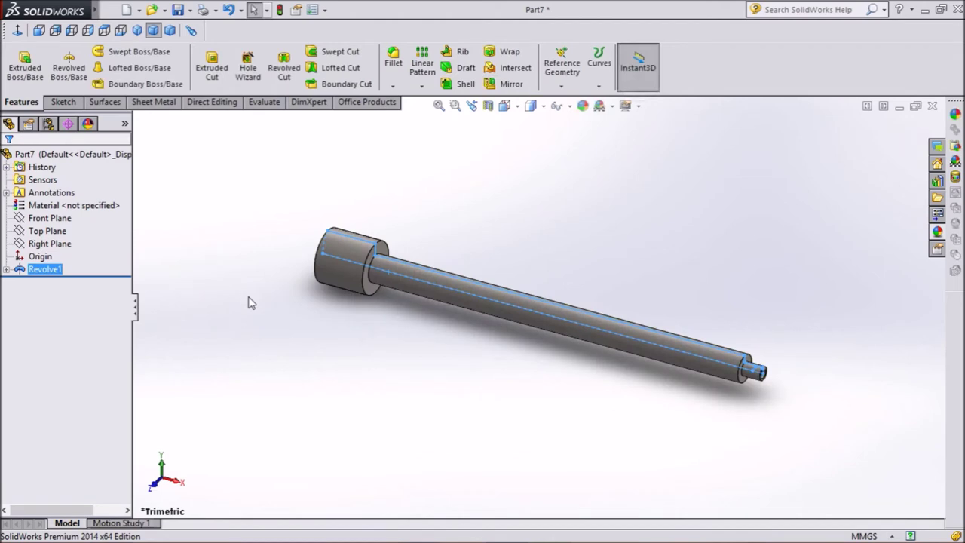
left_click(363, 280)
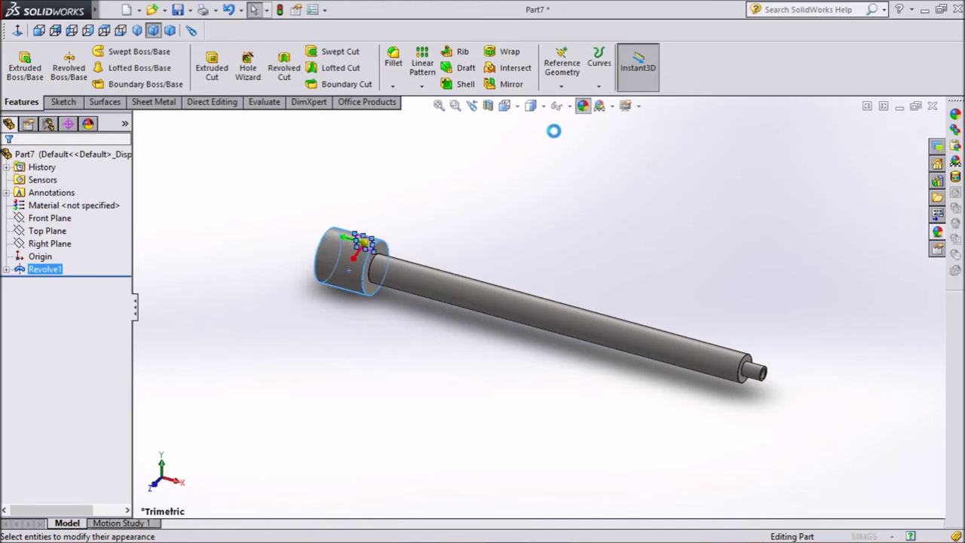
Step: Colour the head's outer cylindrical face and end face red
left_click(32, 475)
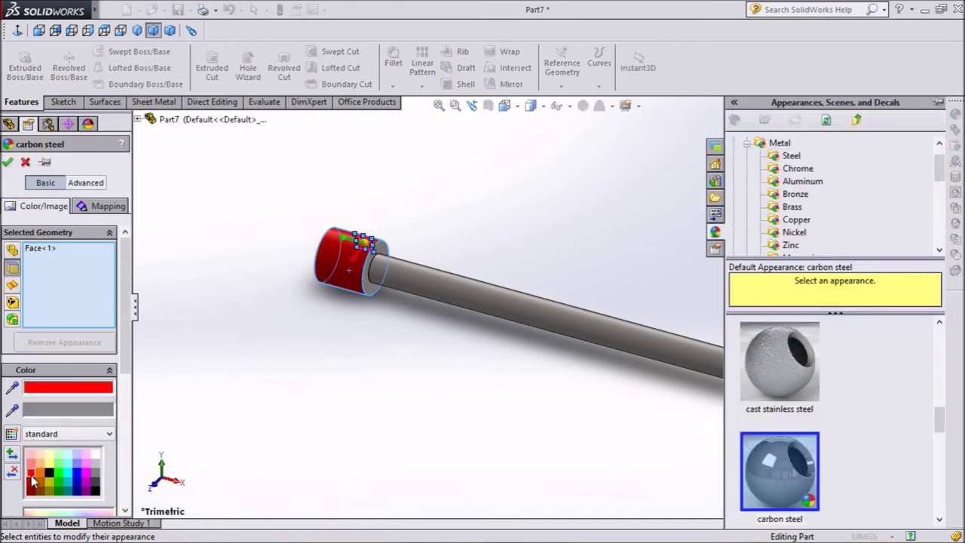
mouse_move(234, 334)
middle_mouse_down()
mouse_move(237, 325)
mouse_move(285, 344)
middle_mouse_up()
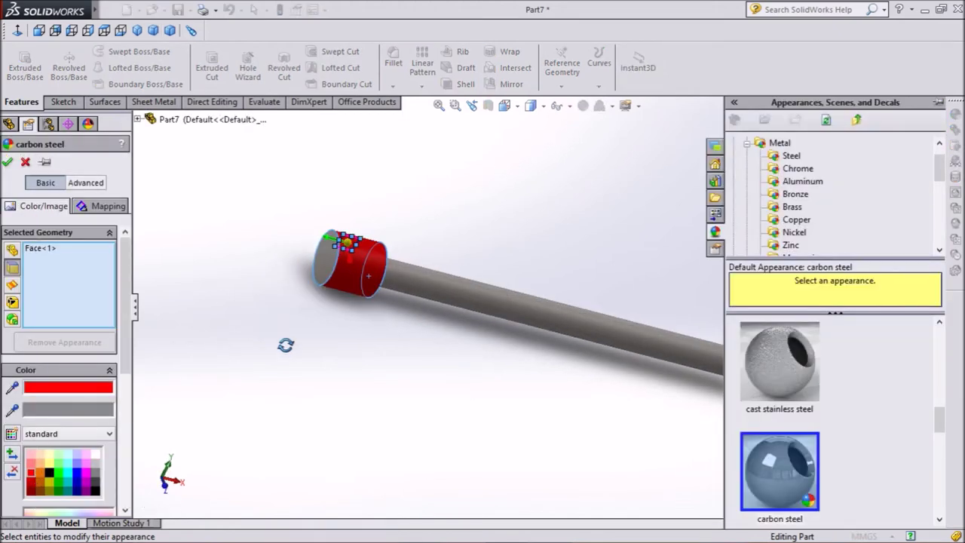
left_click(329, 260)
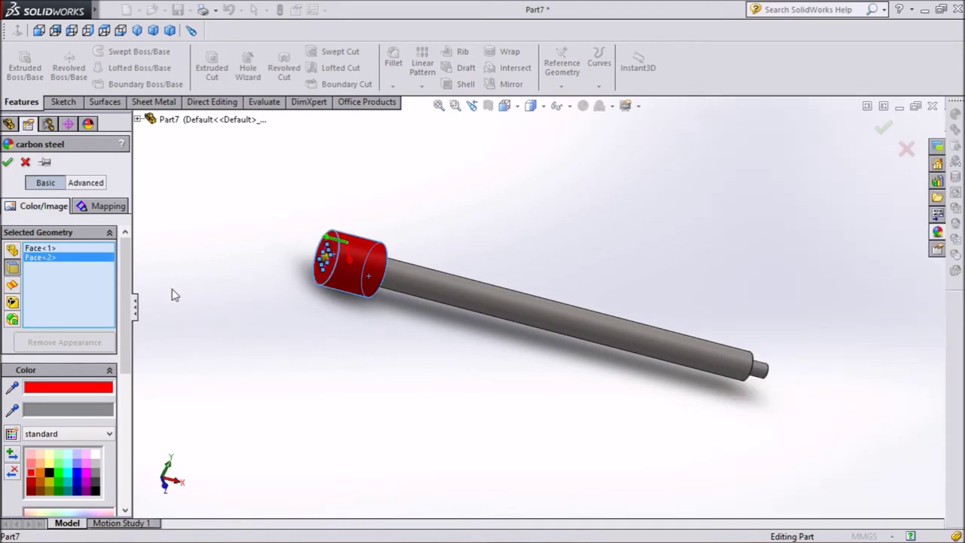
middle_click_drag(316, 377, 252, 345)
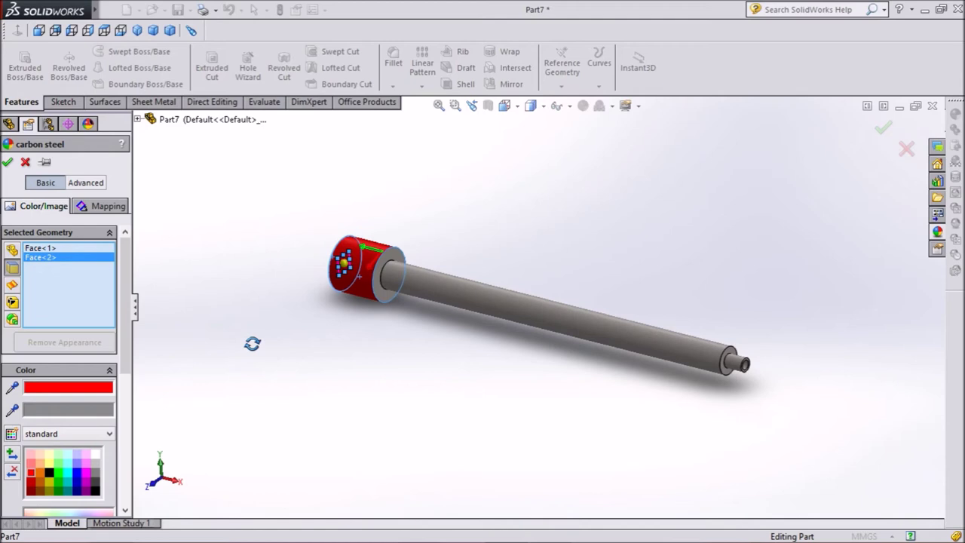
left_click(6, 164)
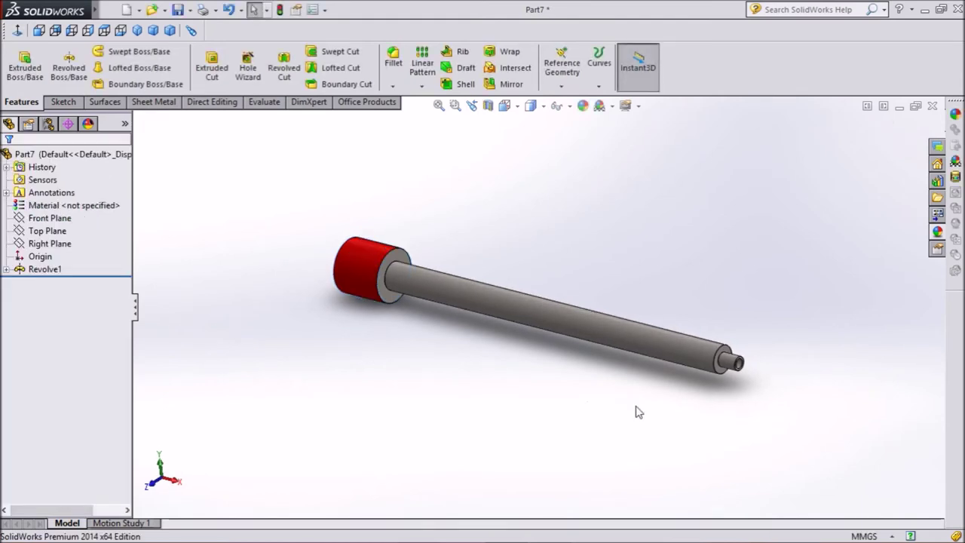
Step: Make the shaft's cylindrical face, end faces and inner edge white
left_click_drag(776, 308, 667, 405)
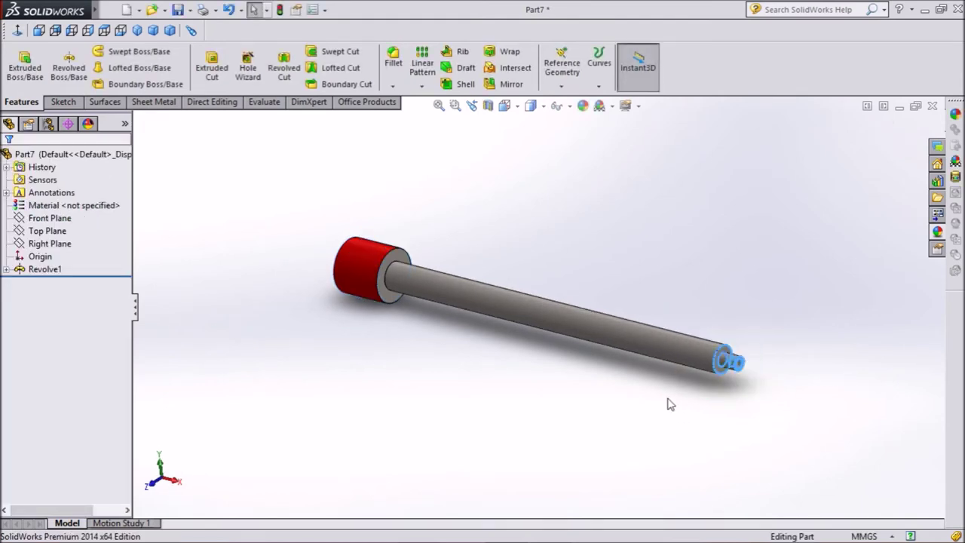
left_click(632, 338)
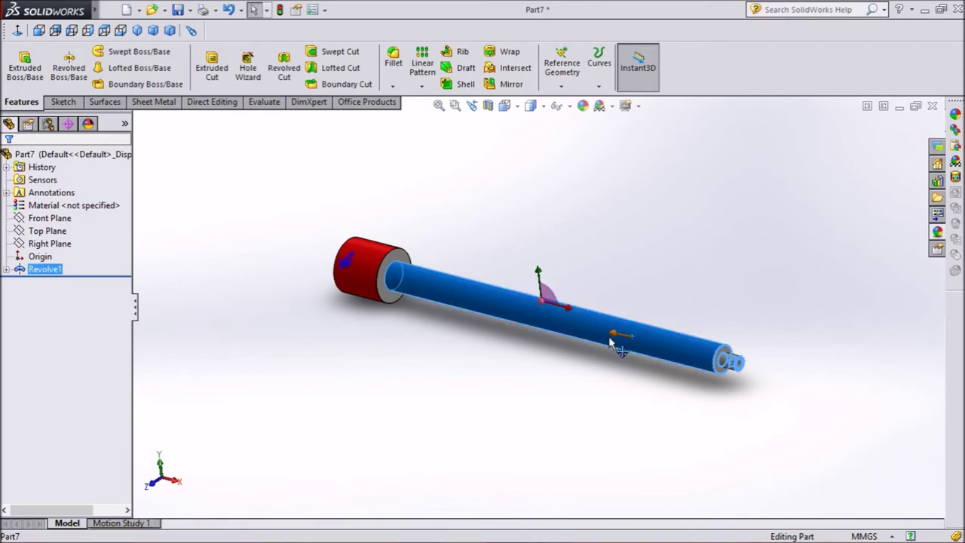
left_click(384, 301)
left_click(583, 106)
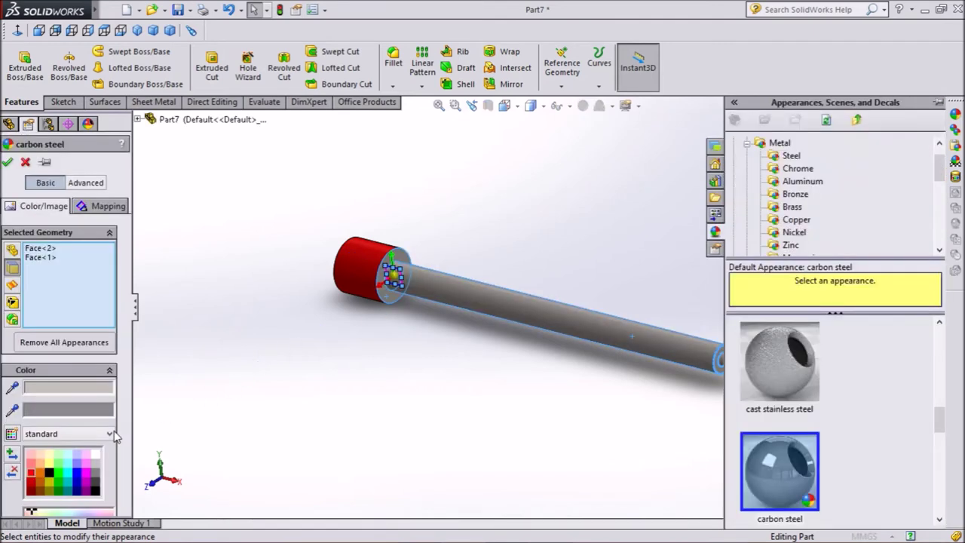
left_click(95, 454)
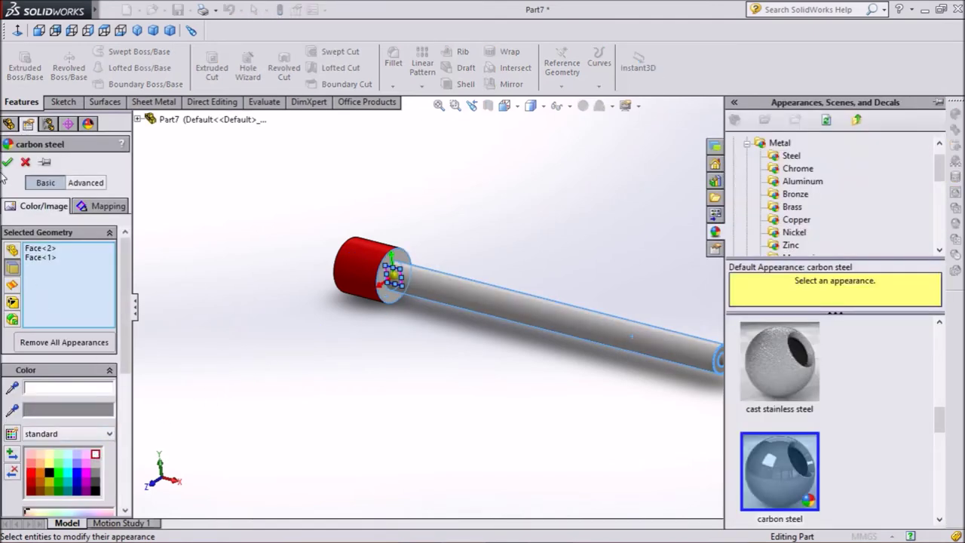
left_click(8, 162)
mouse_move(319, 384)
middle_mouse_down()
mouse_move(347, 372)
mouse_move(366, 384)
middle_mouse_up()
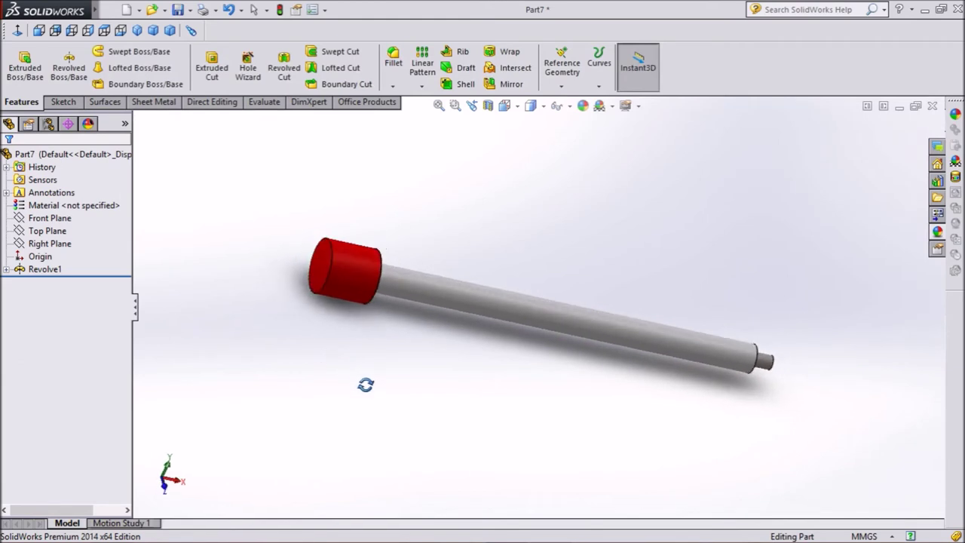
left_click(393, 72)
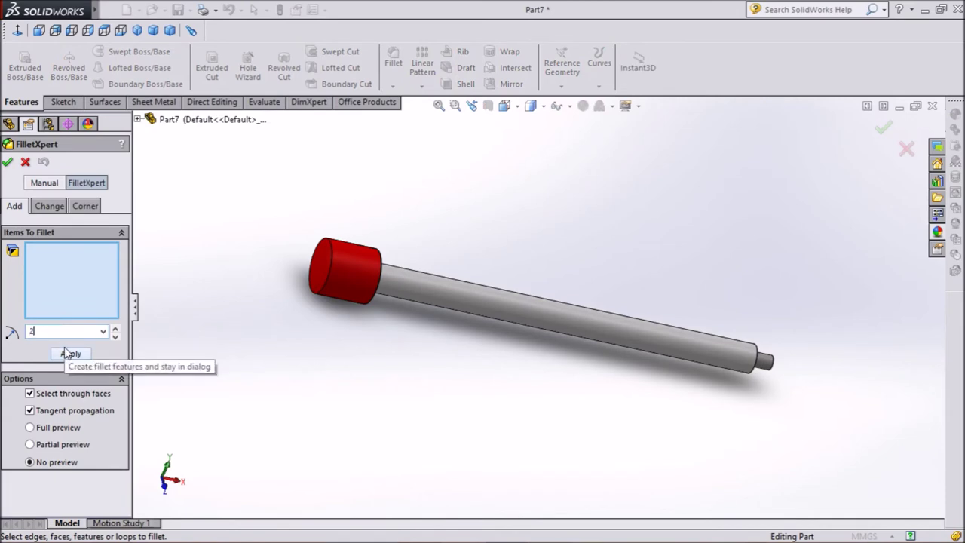
Step: Round the red head's front circular edge with a 2 mm fillet
left_click(326, 292)
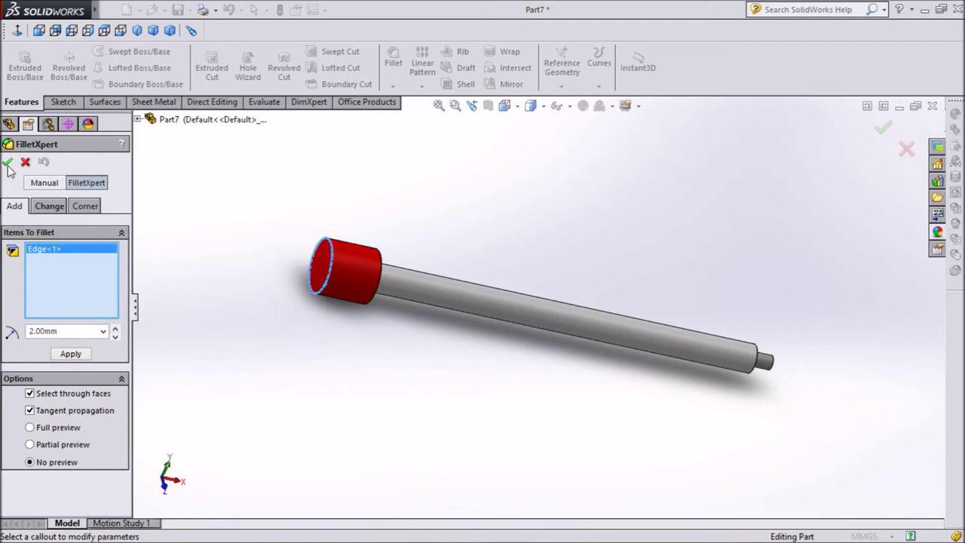
key("Return")
middle_click_drag(394, 364, 328, 349)
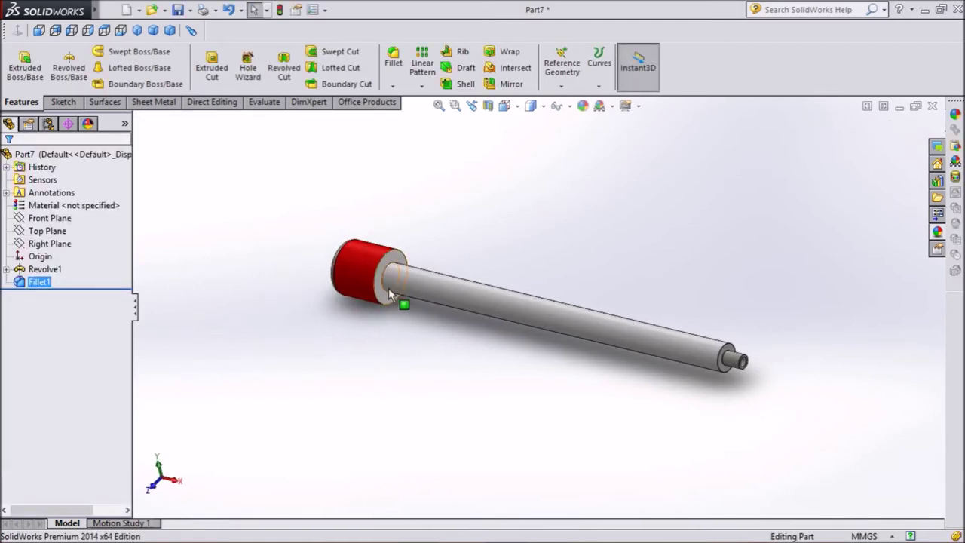
scroll(402, 302, "down", 3)
scroll(805, 372, "down", 2)
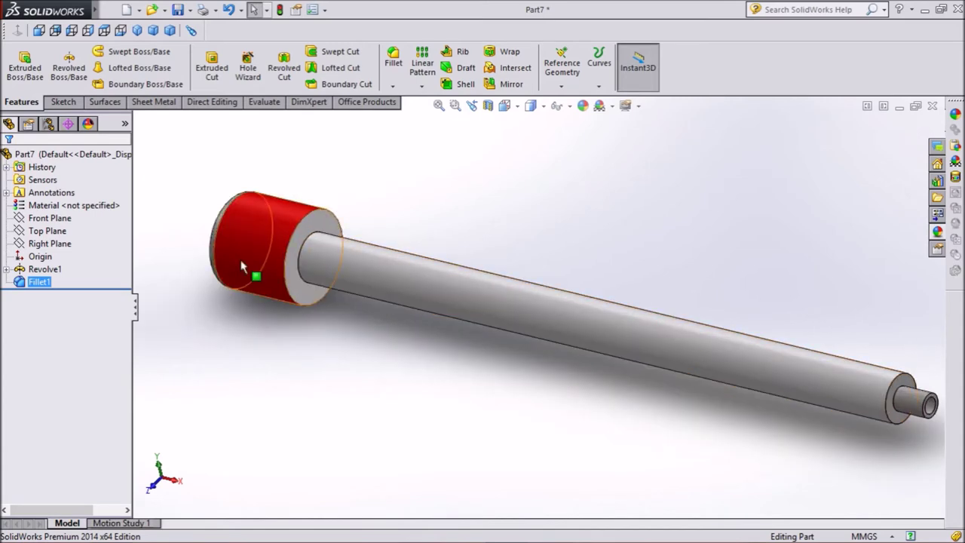
left_click(393, 86)
Step: Chamfer the edge where the shank meets the head by 1 mm
left_click(402, 115)
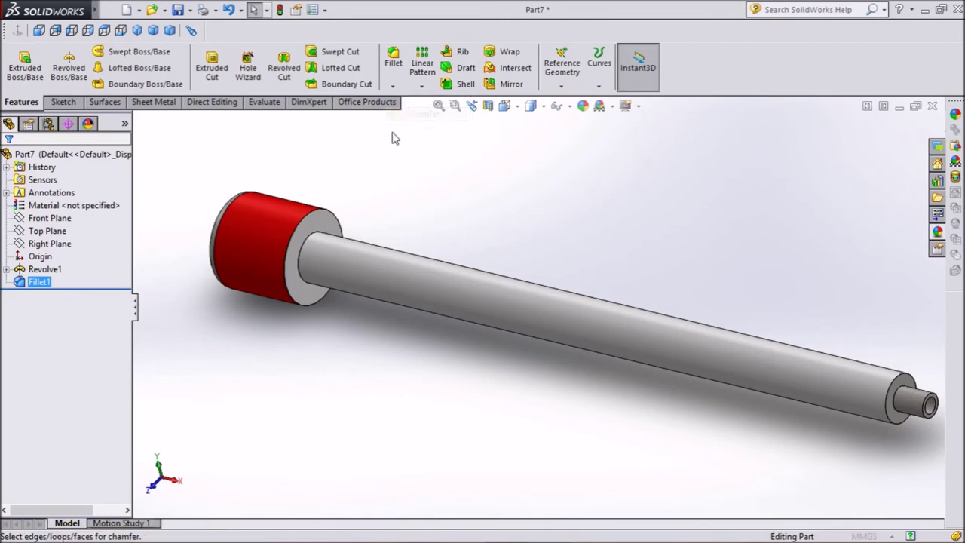
type("1")
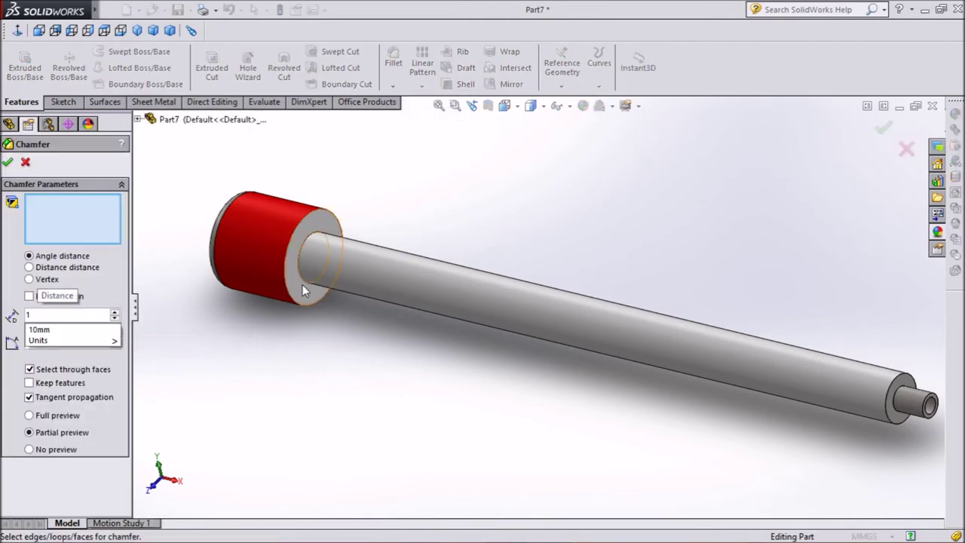
left_click(286, 290)
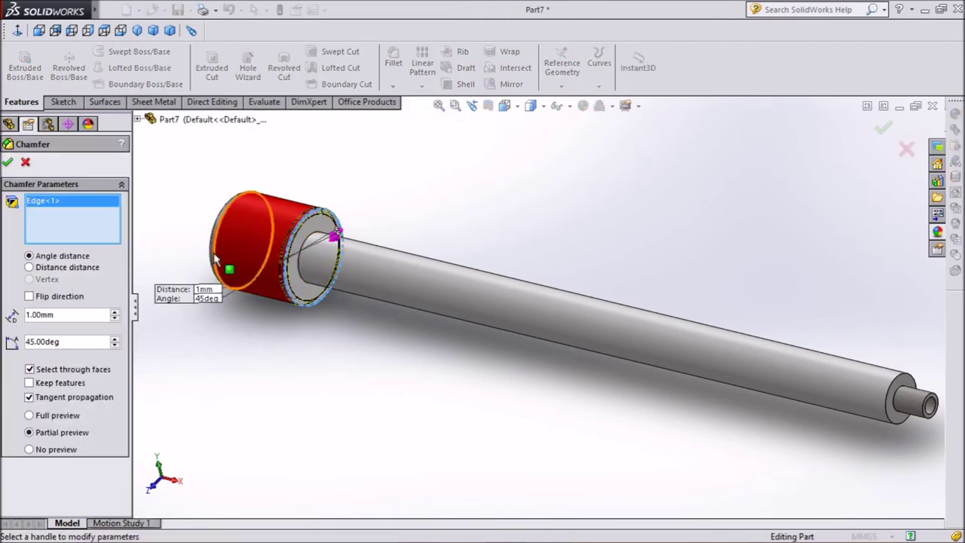
left_click(8, 164)
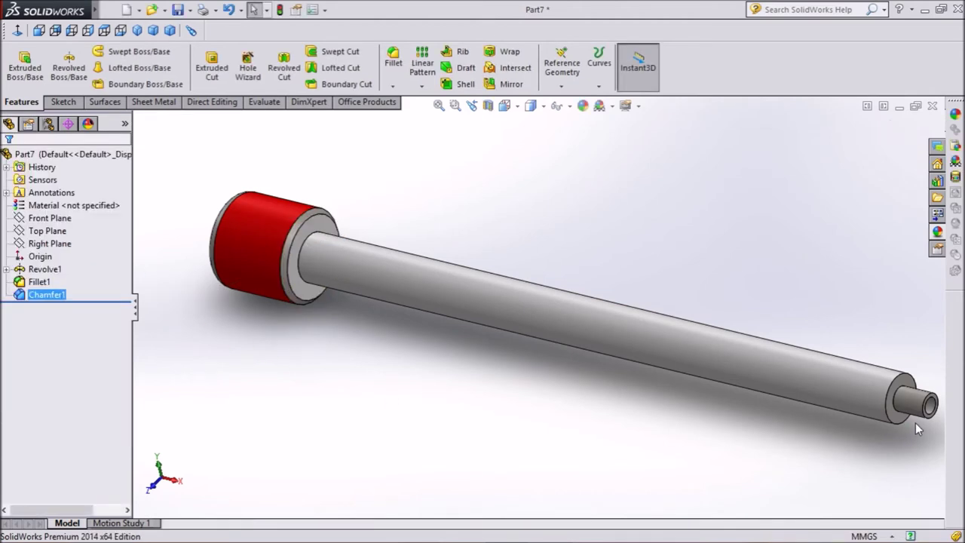
scroll(914, 422, "up", 1)
scroll(799, 383, "down", 3)
scroll(799, 383, "down", 3)
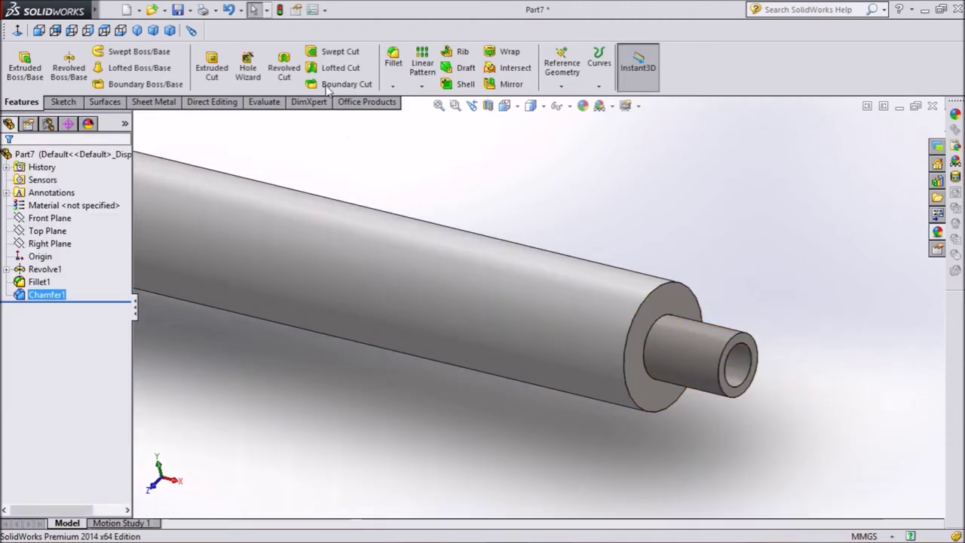
Step: Try a 0.5 mm chamfer on the bore edge at the shaft tip, then undo it
left_click(393, 86)
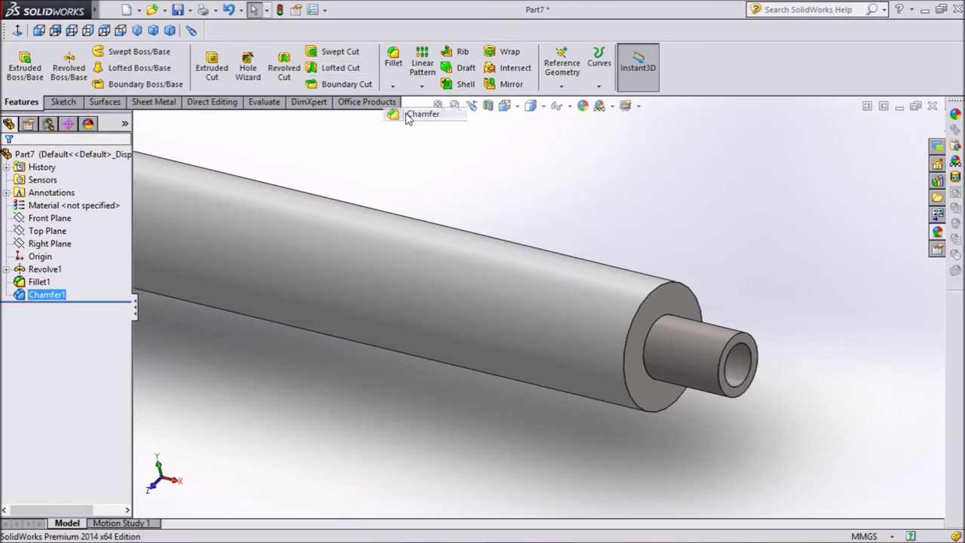
left_click(407, 114)
type("0.5")
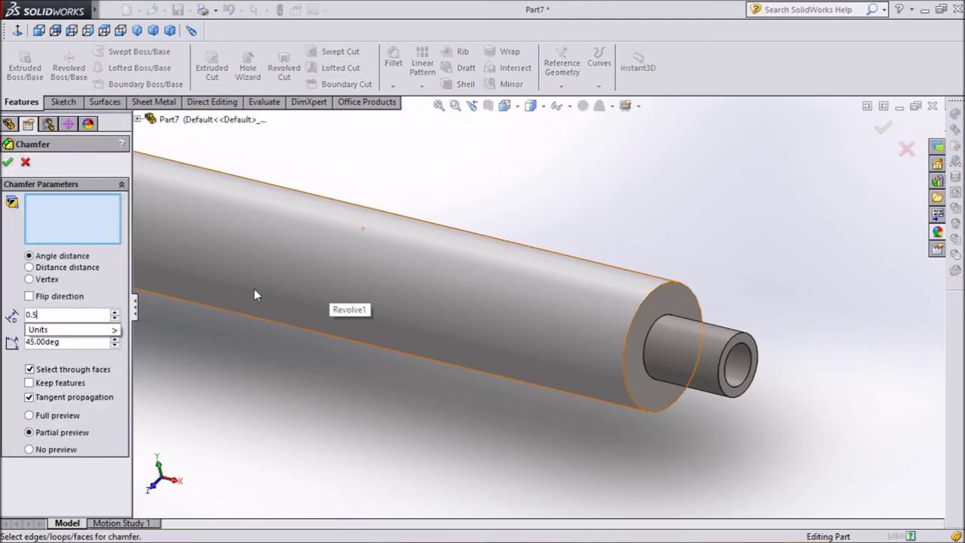
left_click(728, 397)
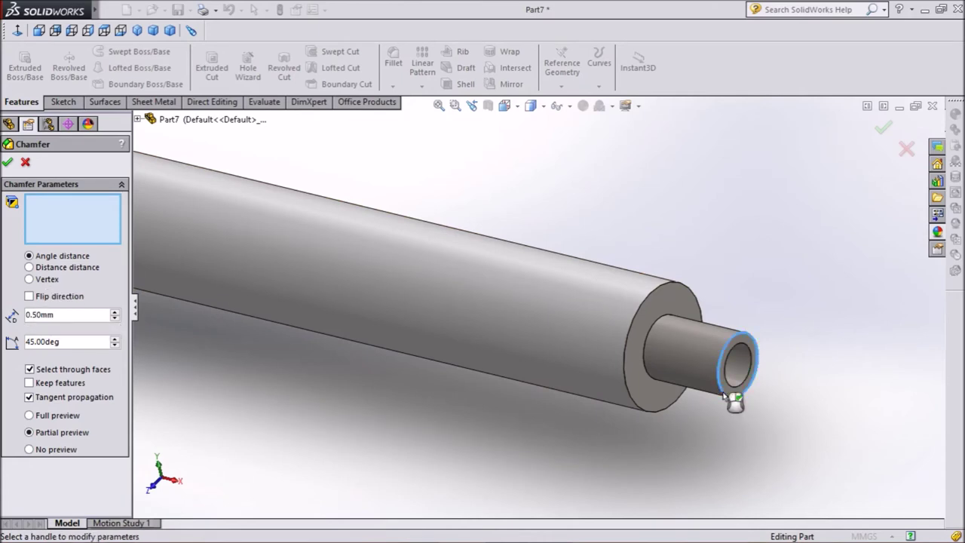
left_click(9, 162)
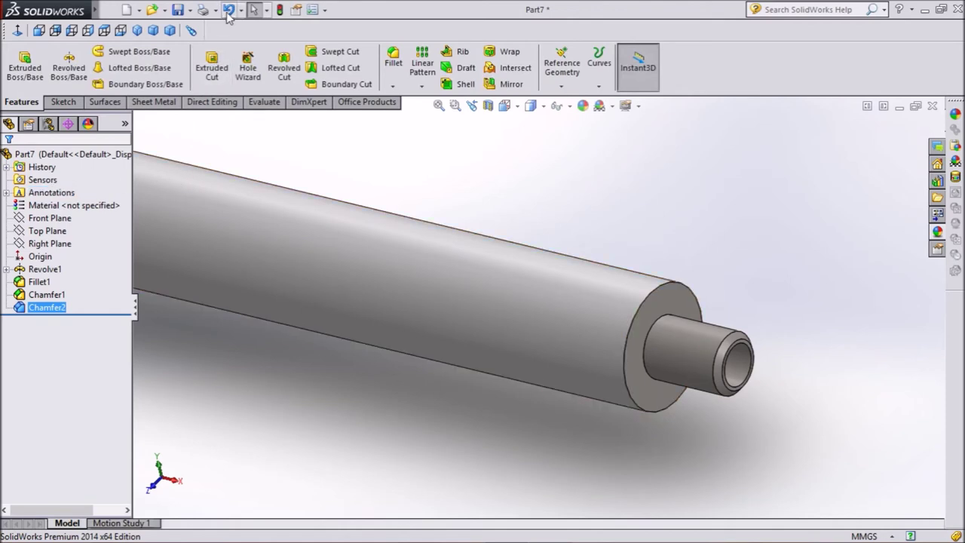
key("ctrl+z")
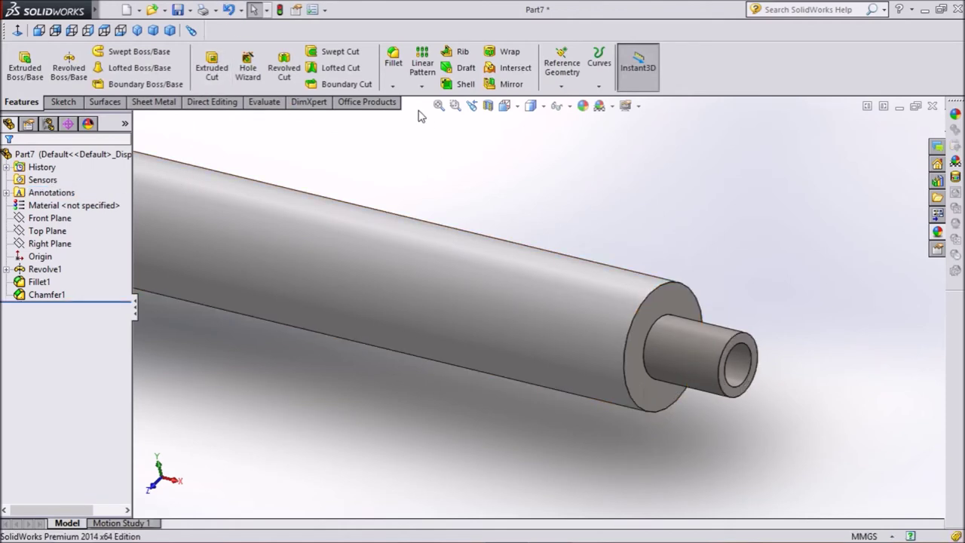
Step: Chamfer the shoulder edge near the shaft end by 0.5 mm instead
left_click(393, 88)
left_click(411, 116)
left_click(628, 398)
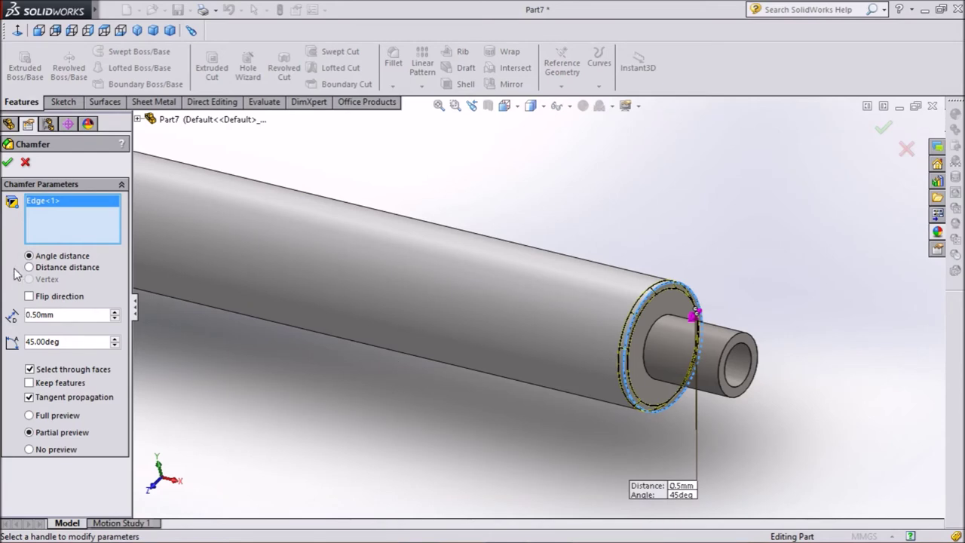
left_click(9, 163)
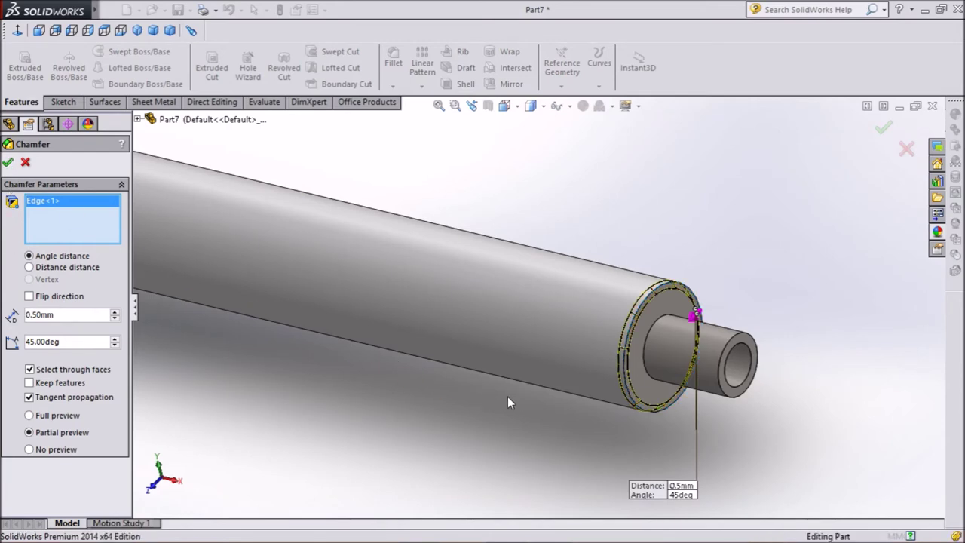
scroll(573, 419, "up", 3)
scroll(580, 430, "up", 1)
scroll(592, 448, "up", 1)
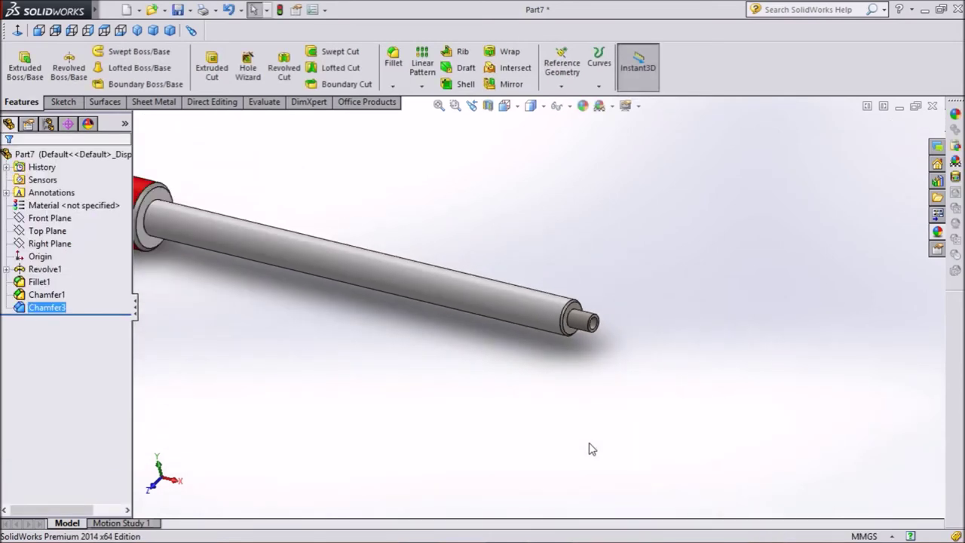
scroll(592, 448, "up", 2)
mouse_move(413, 303)
middle_mouse_down()
mouse_move(259, 368)
mouse_move(299, 382)
mouse_move(263, 366)
middle_mouse_up()
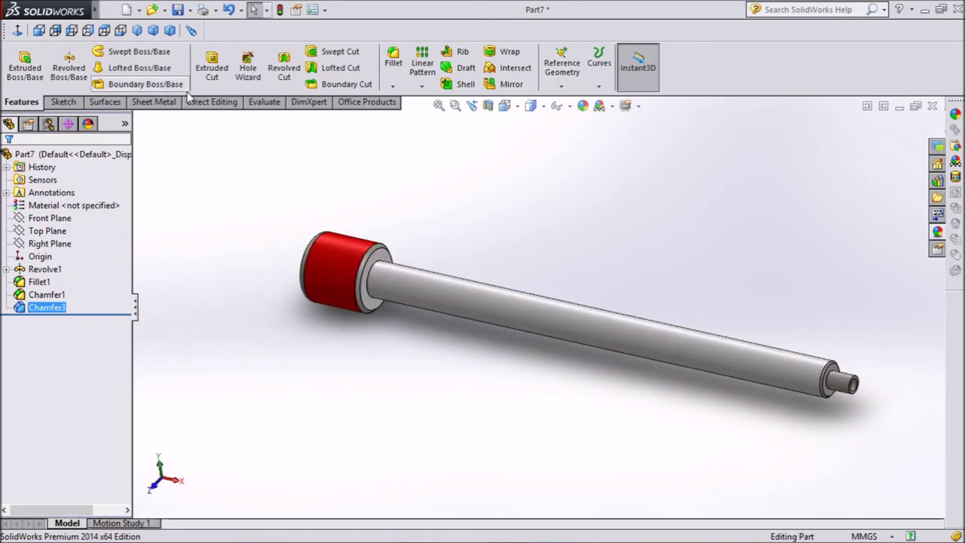
left_click(138, 30)
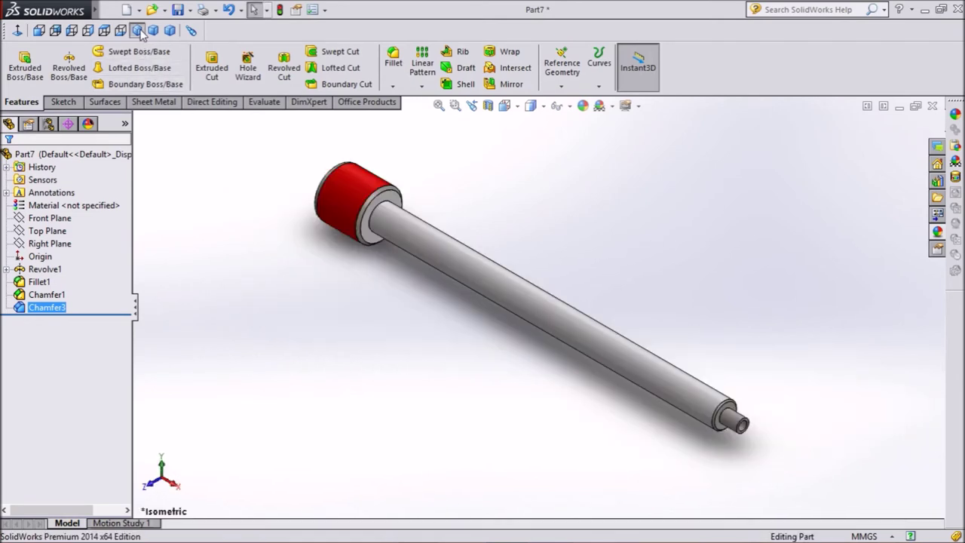
Step: Start a new sketch on the Front Plane, viewed normal to it
left_click(49, 231)
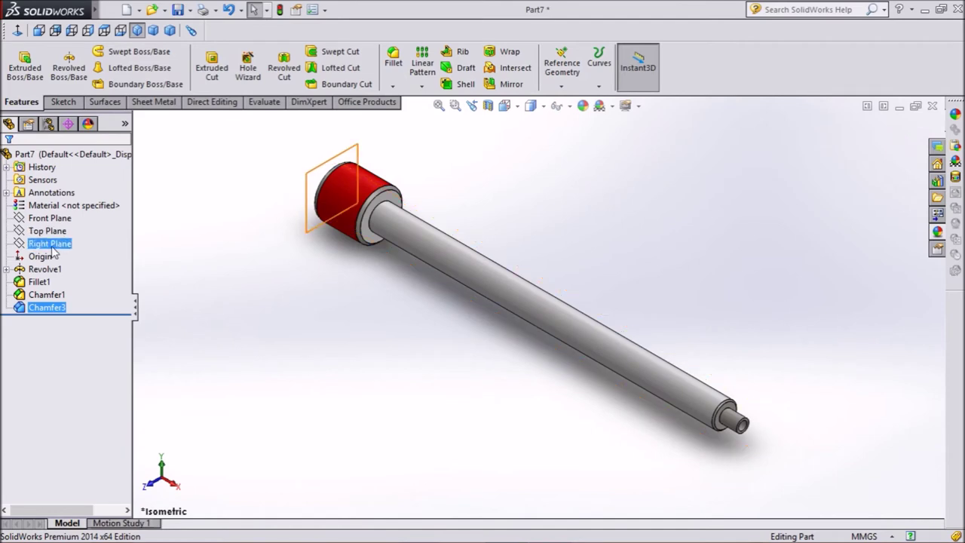
left_click(52, 218)
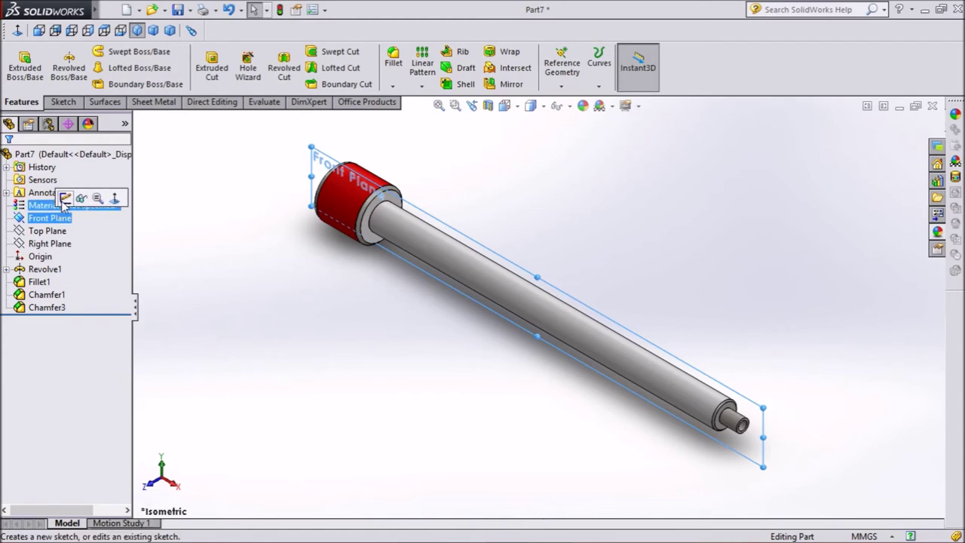
left_click(65, 199)
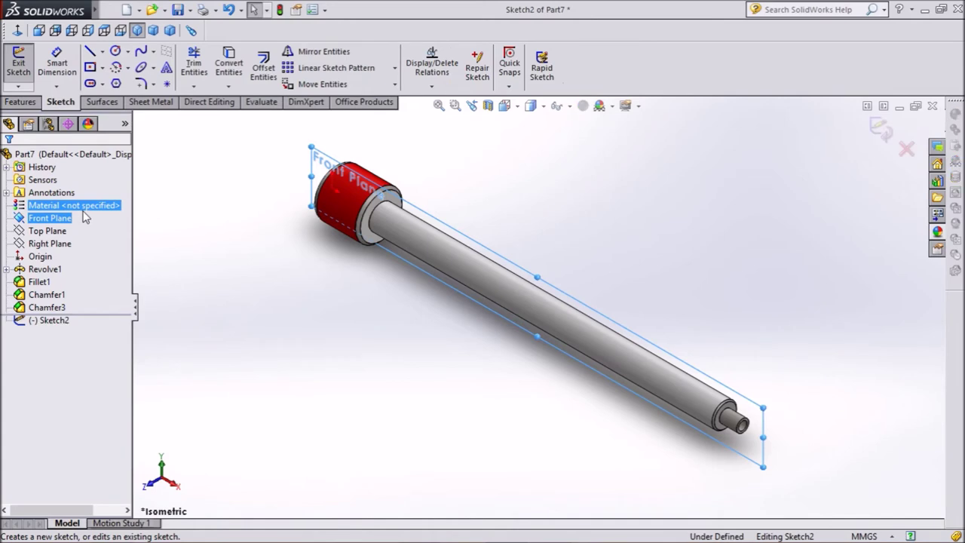
left_click(17, 31)
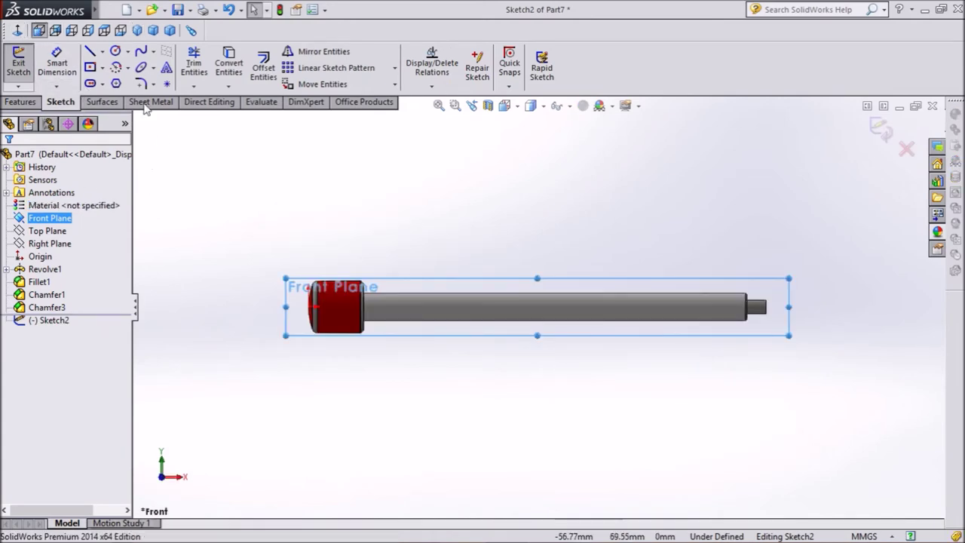
Step: Draw a horizontal centerline from the head's end along the rod's axis into the shank
left_click(102, 52)
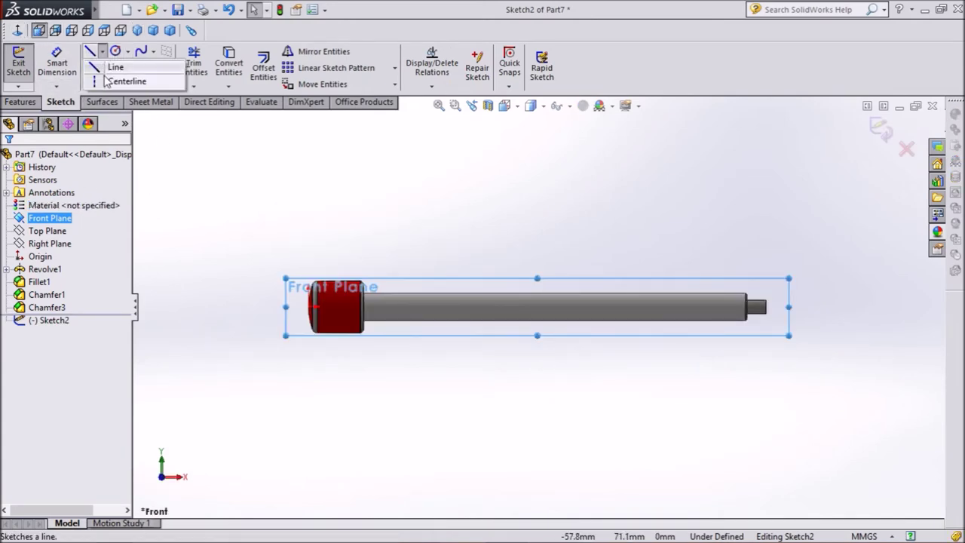
left_click(121, 80)
scroll(331, 302, "down", 2)
scroll(350, 335, "down", 2)
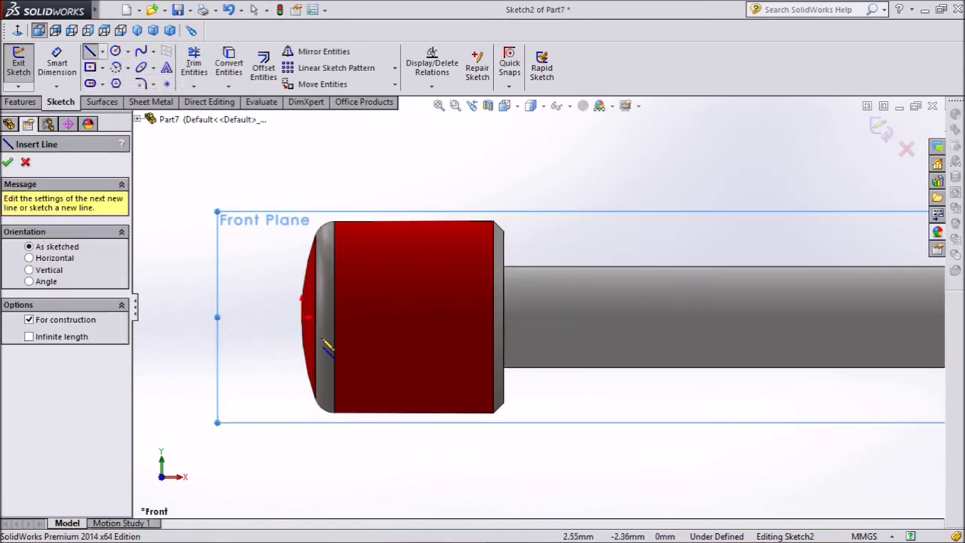
left_click(305, 317)
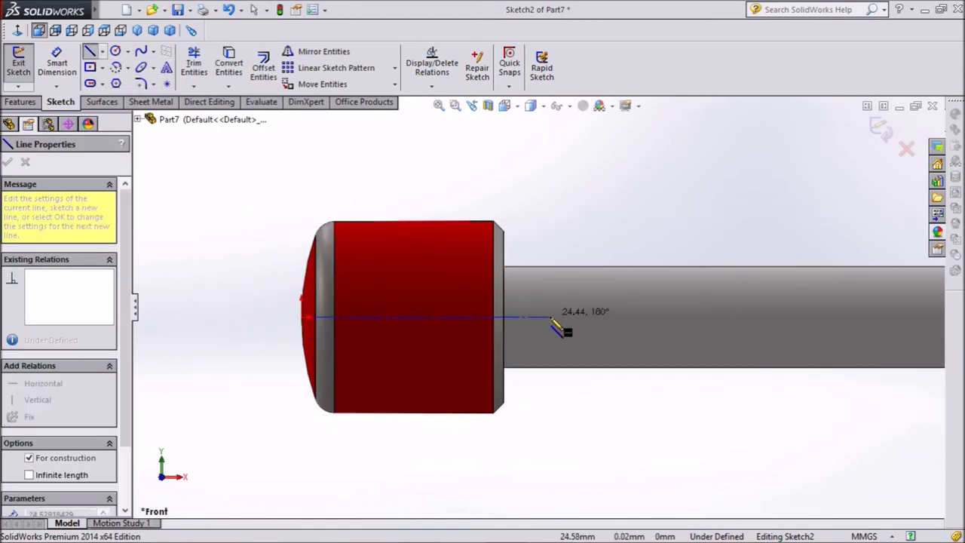
left_click(551, 317)
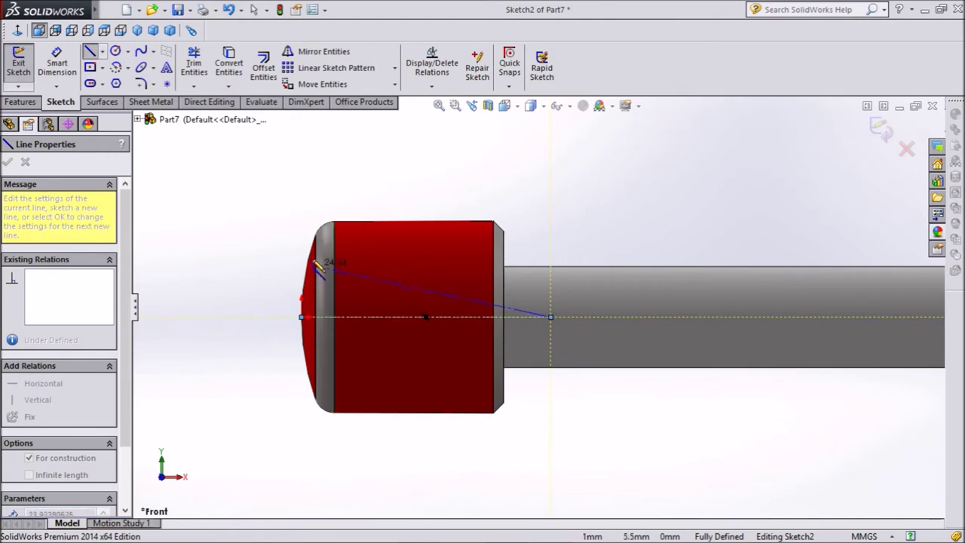
right_click(307, 193)
left_click(341, 122)
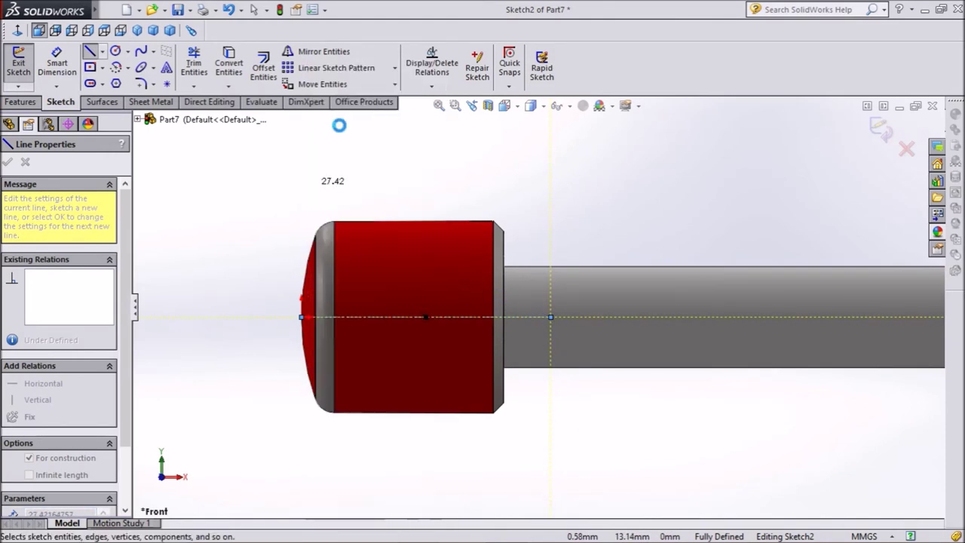
Step: Draw a circle centred on the centerline over the head and dimension its diameter 8.5 mm
left_click(116, 54)
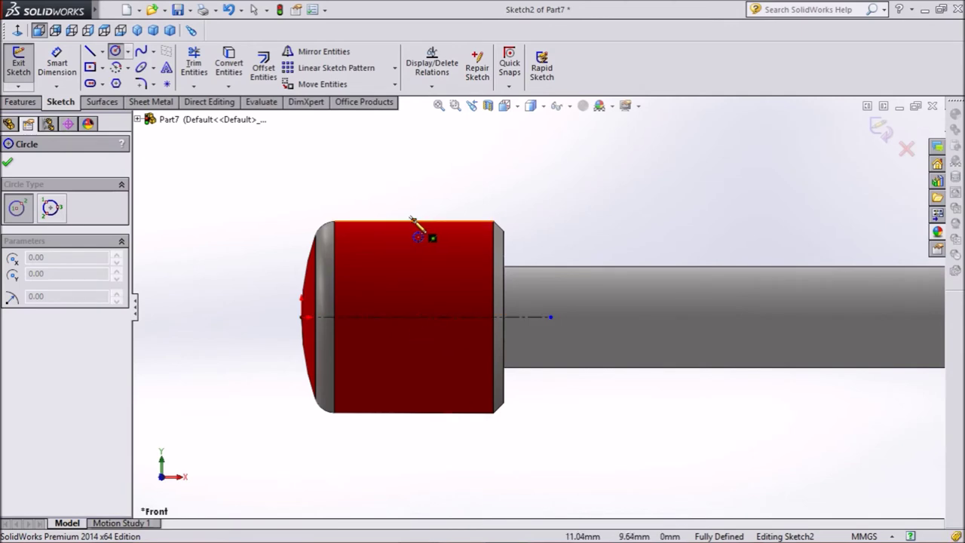
left_click(415, 317)
left_click(432, 352)
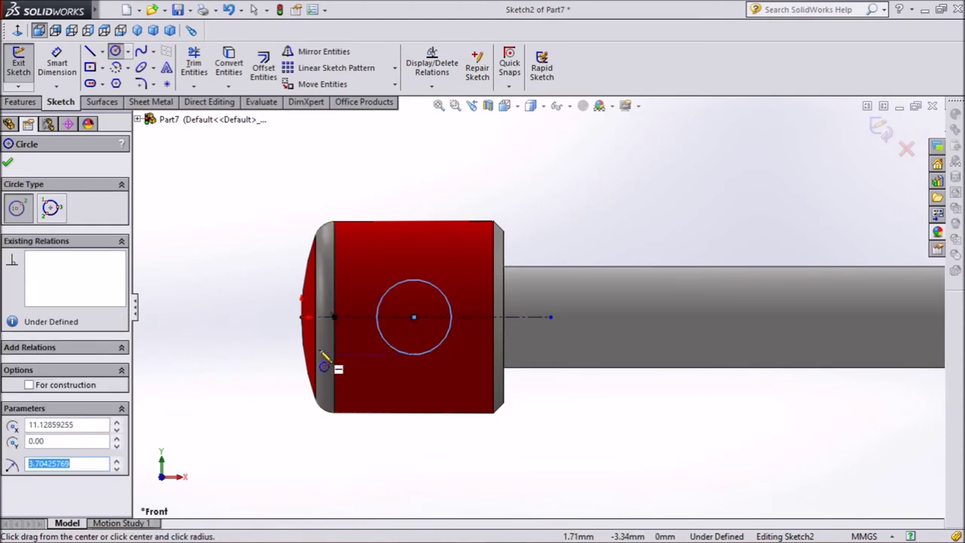
left_click(74, 77)
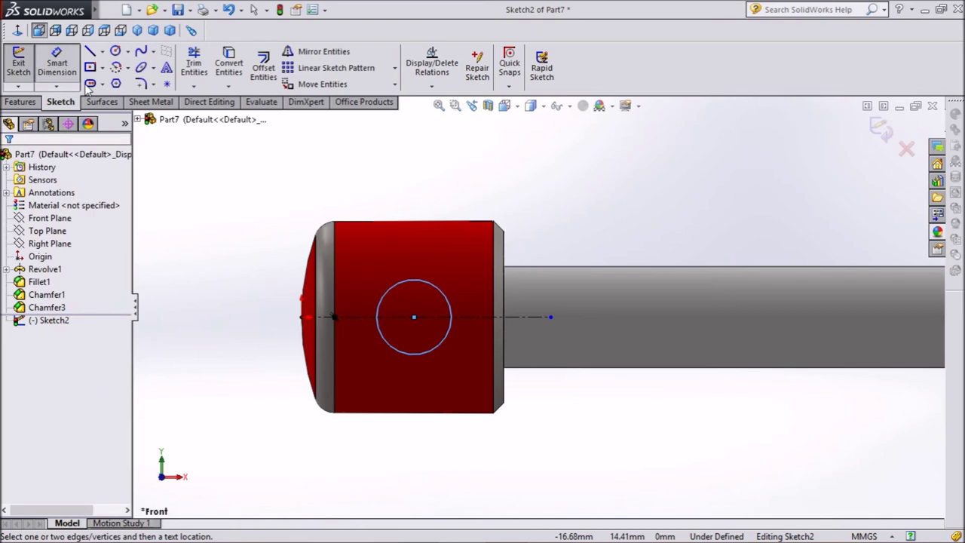
left_click(415, 355)
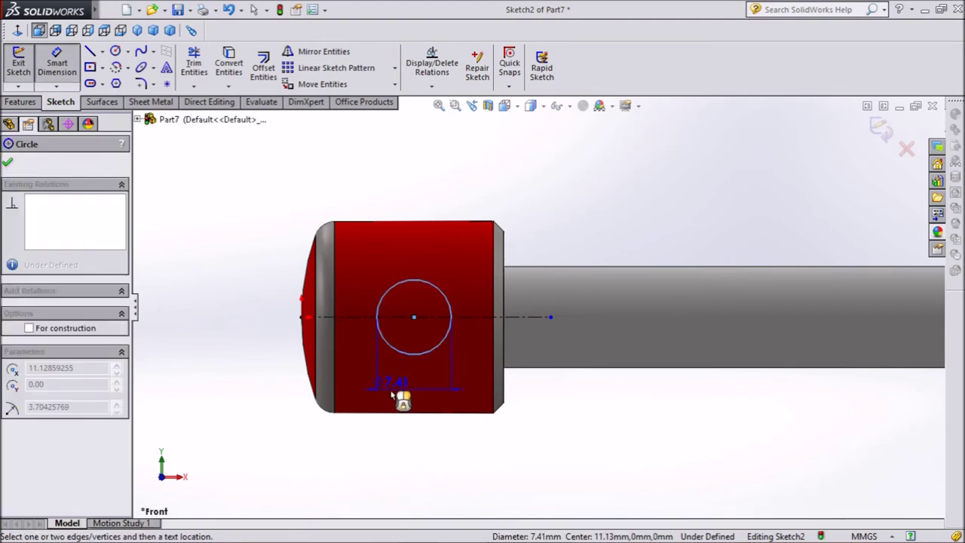
left_click(400, 407)
type("8.5")
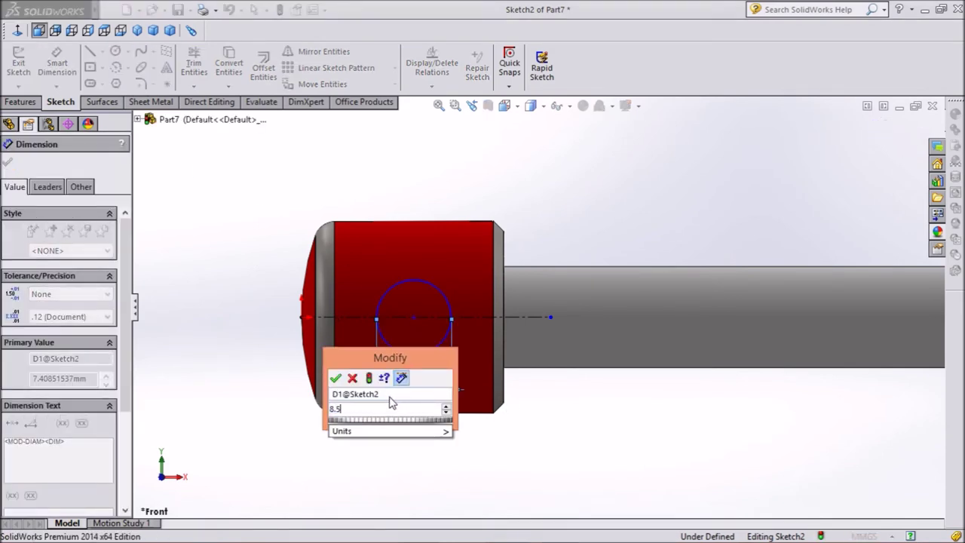
left_click(336, 378)
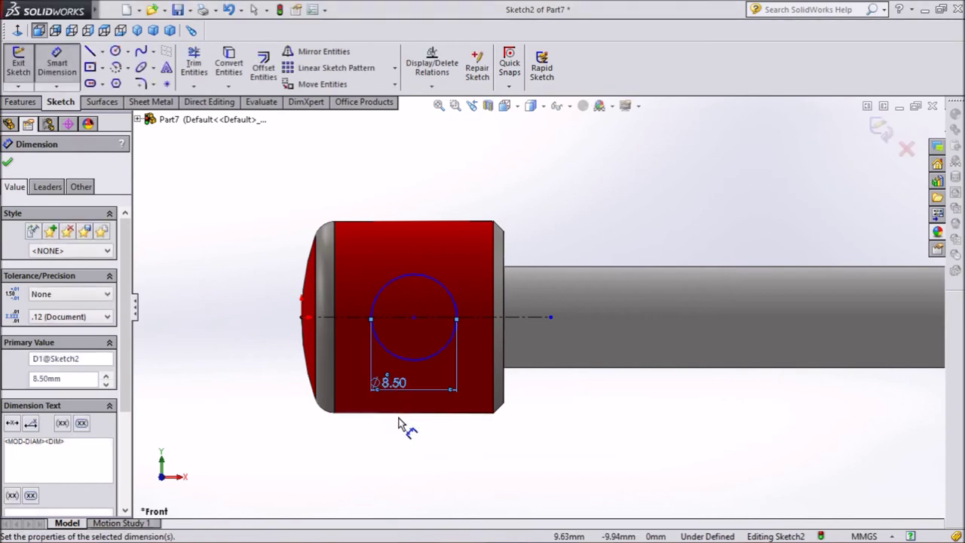
left_click(33, 105)
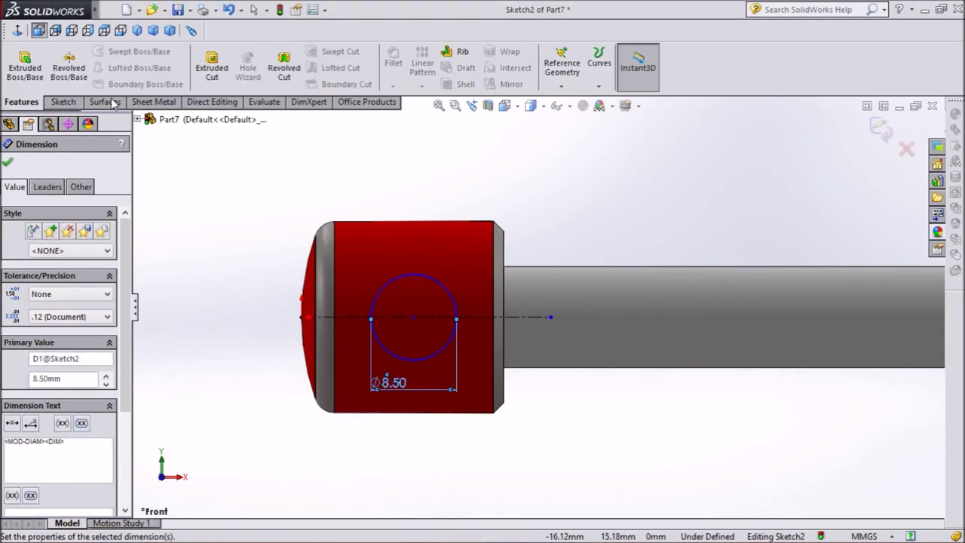
Step: Cancel a mistaken Revolved Cut and start an Extruded Cut from the circle sketch
left_click(283, 67)
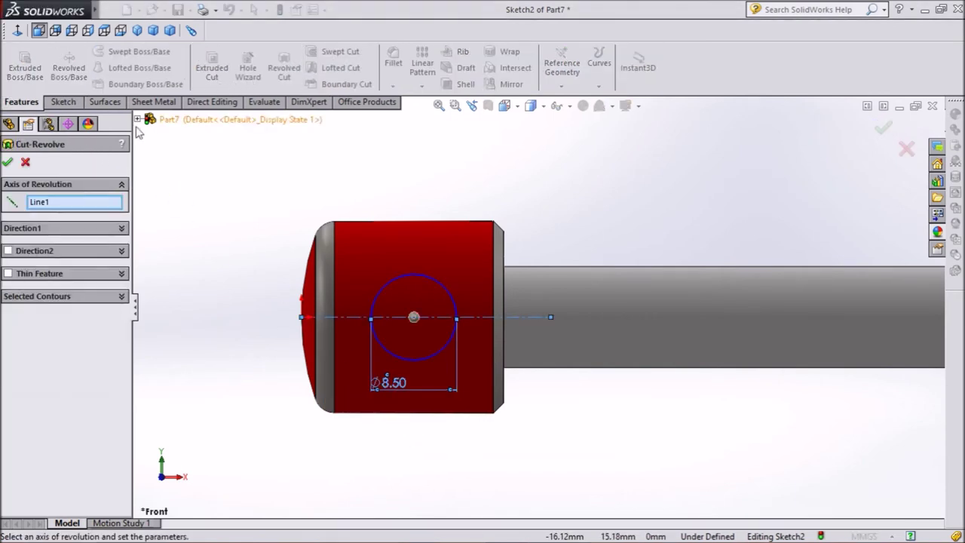
left_click(25, 163)
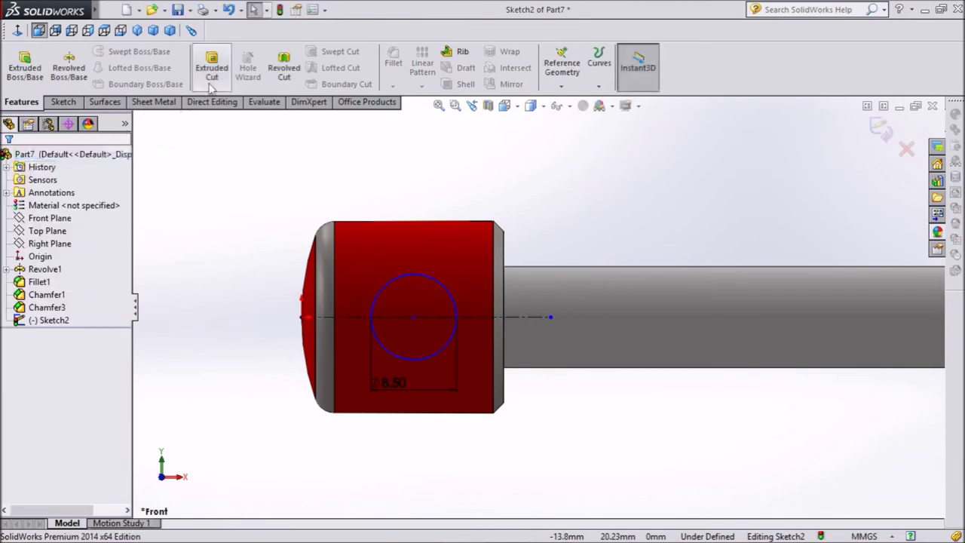
left_click(212, 69)
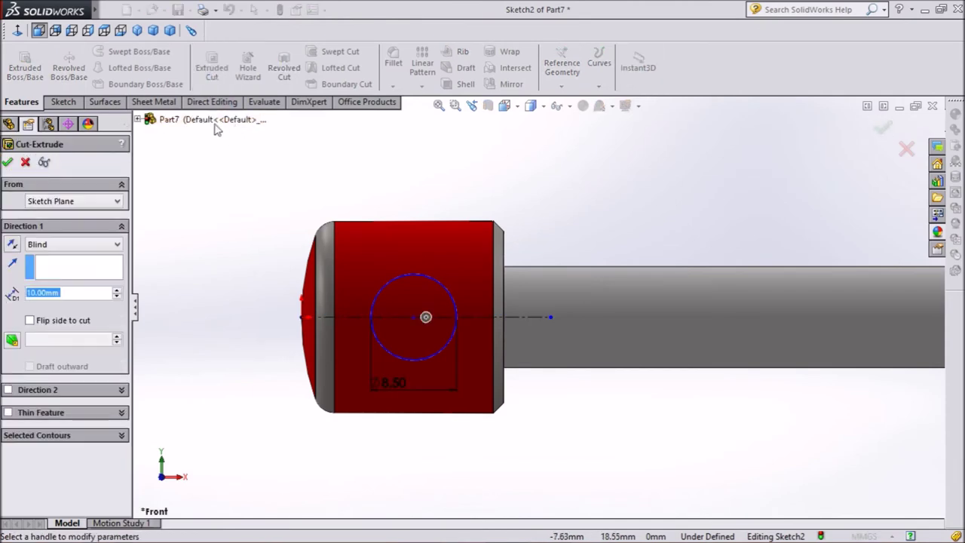
left_click(137, 31)
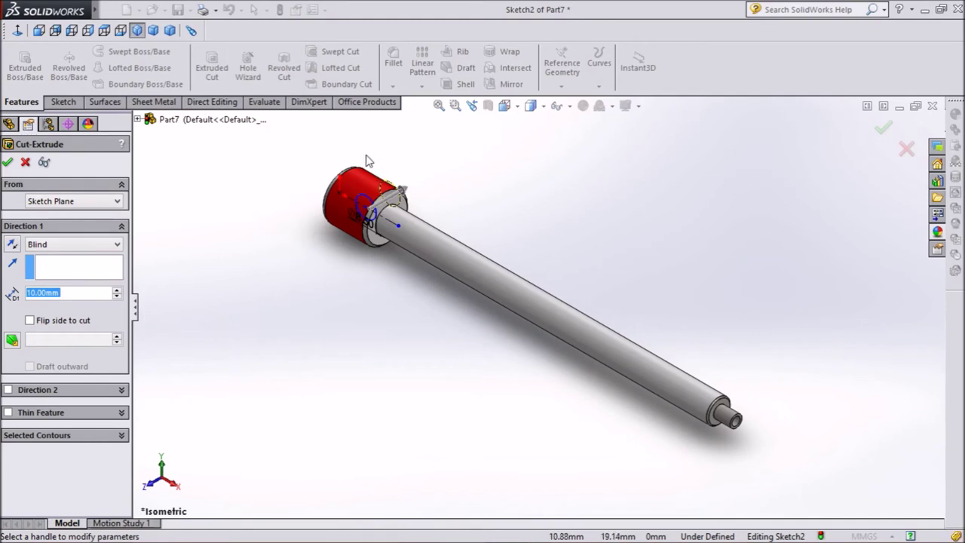
scroll(317, 196, "down", 4)
Step: Set the cut to Mid Plane, 70 mm deep, boring the 8.5 mm cross-hole through the head
left_click(85, 245)
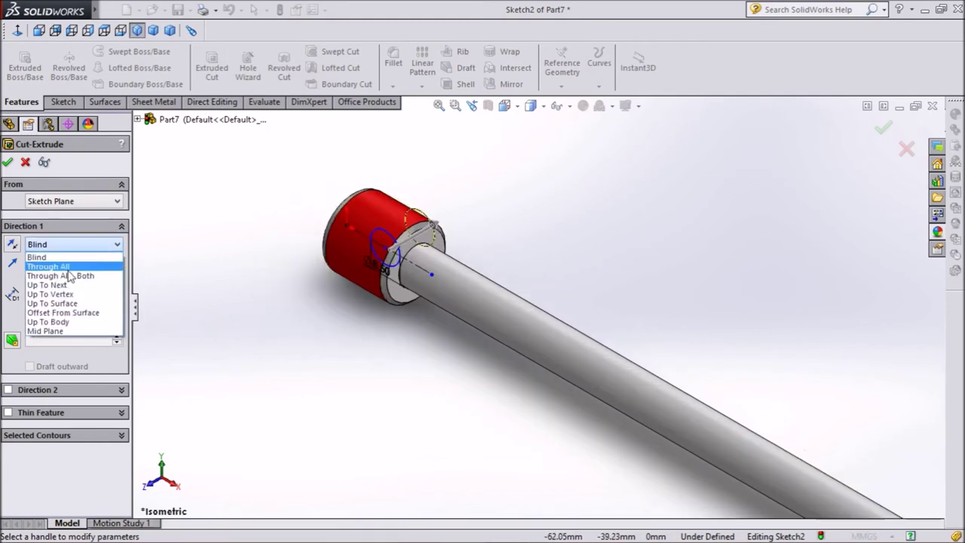
left_click(45, 331)
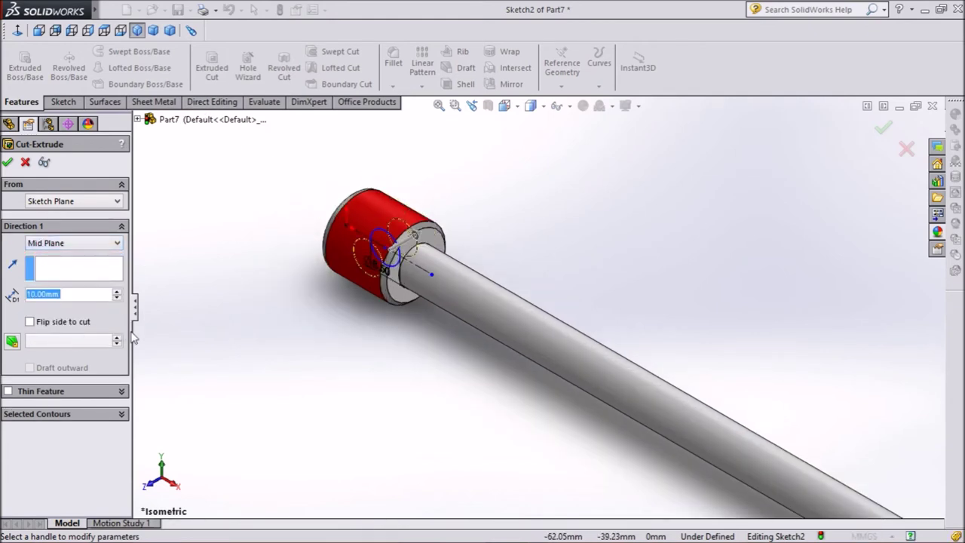
left_click(117, 293)
left_click(117, 293)
left_click(117, 293)
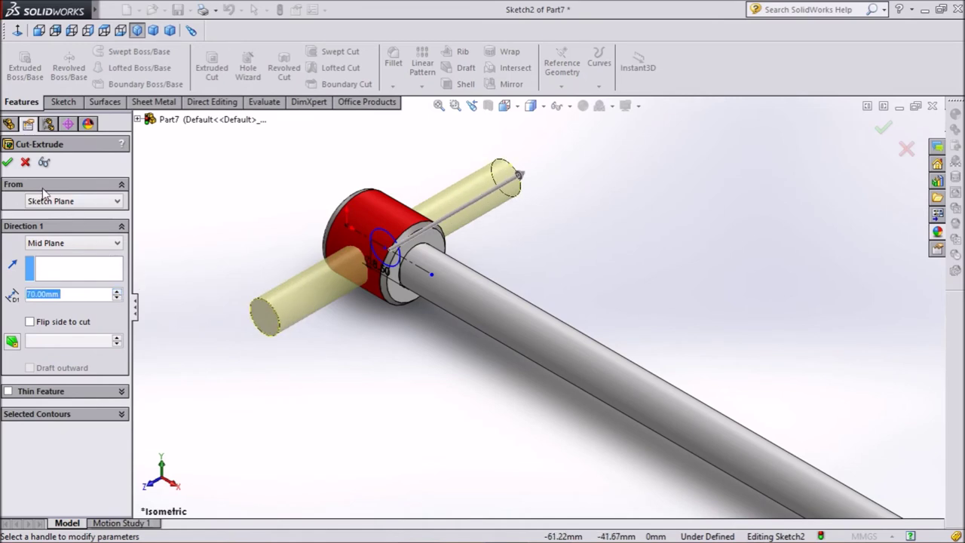
left_click(8, 163)
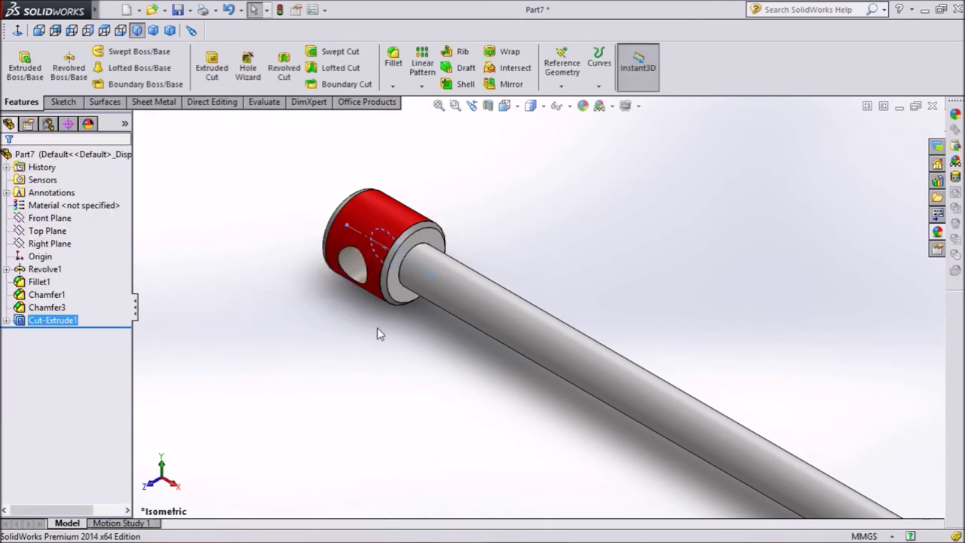
scroll(384, 332, "down", 1)
scroll(360, 255, "down", 2)
scroll(360, 252, "down", 1)
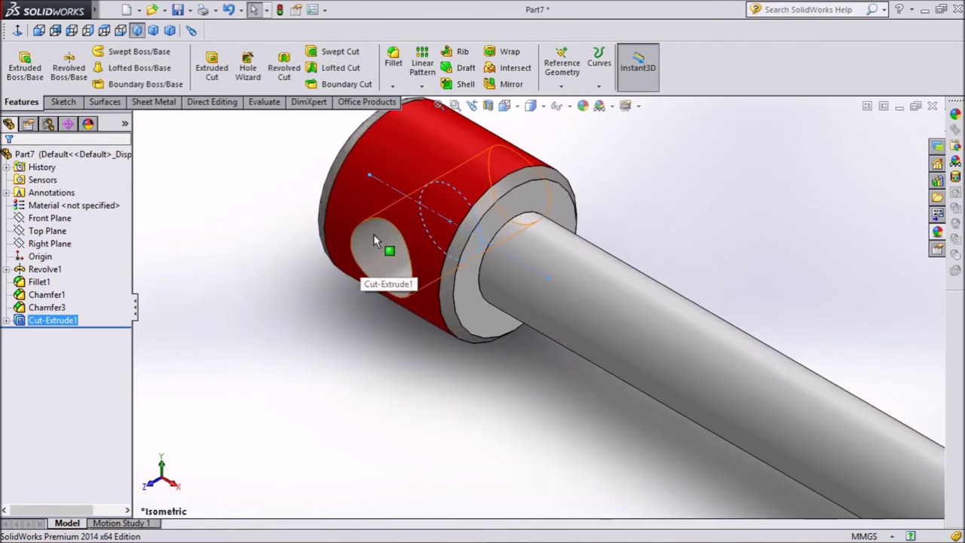
left_click(398, 89)
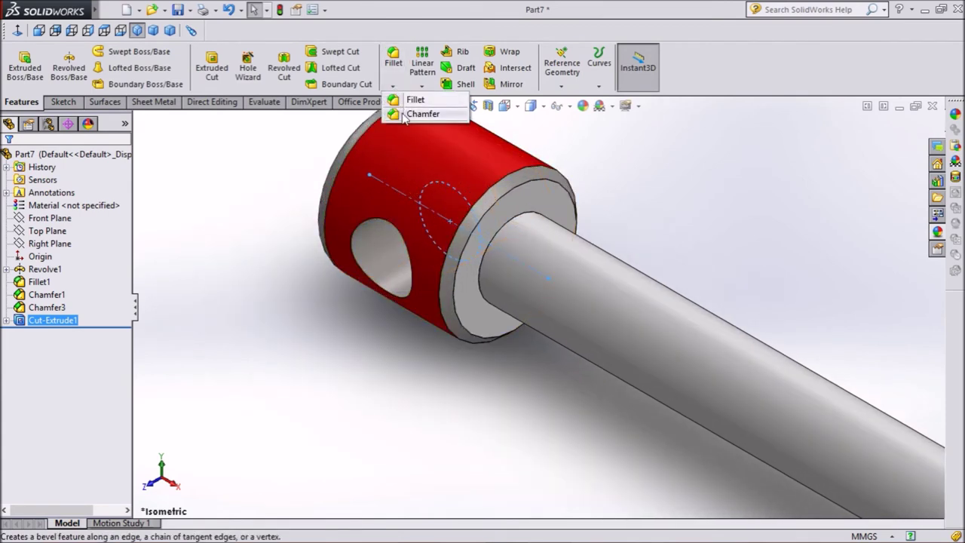
Step: Apply a 1 mm × 45° chamfer to the near and far rims of the cross-hole
left_click(406, 120)
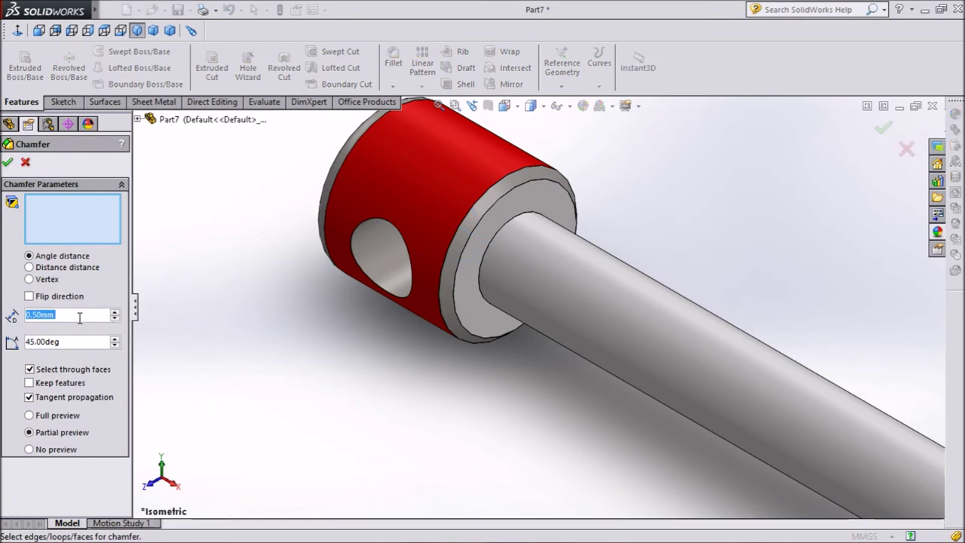
type("1")
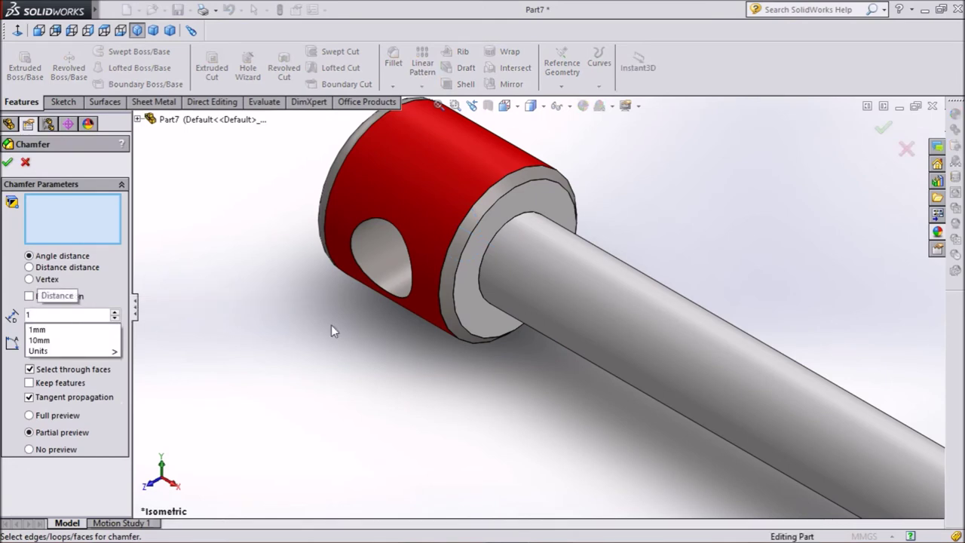
left_click(407, 304)
left_click(411, 302)
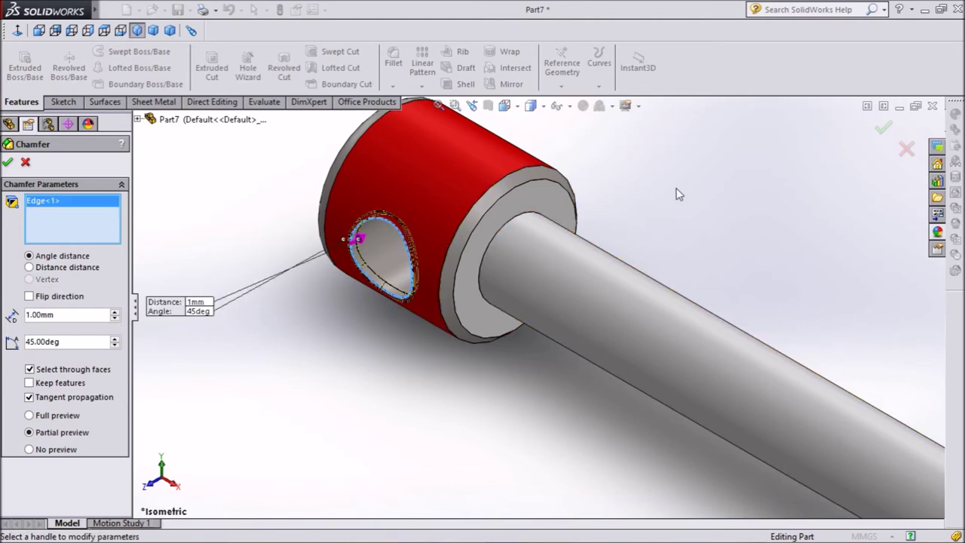
scroll(676, 194, "down", 3)
mouse_move(636, 222)
middle_mouse_down()
mouse_move(773, 194)
mouse_move(727, 219)
middle_mouse_up()
scroll(730, 197, "down", 4)
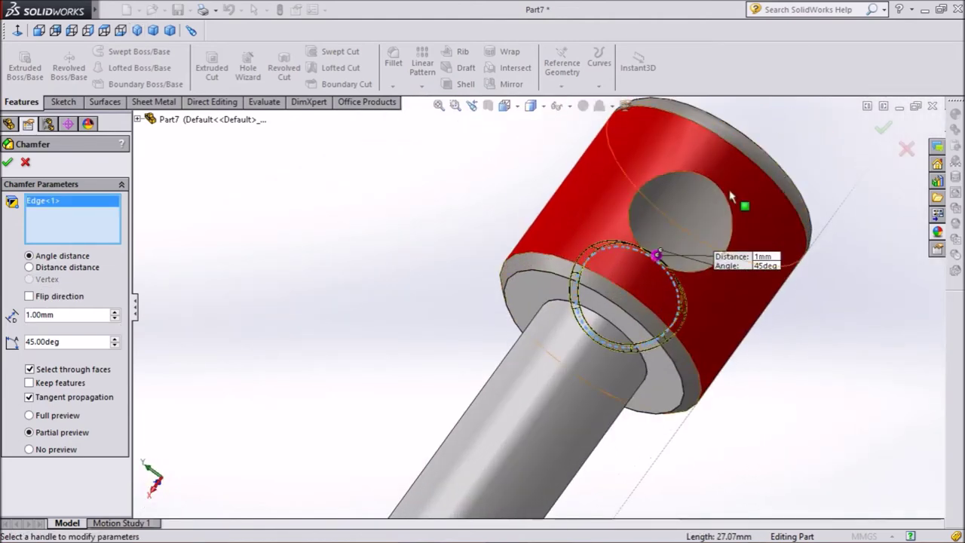
left_click(730, 200)
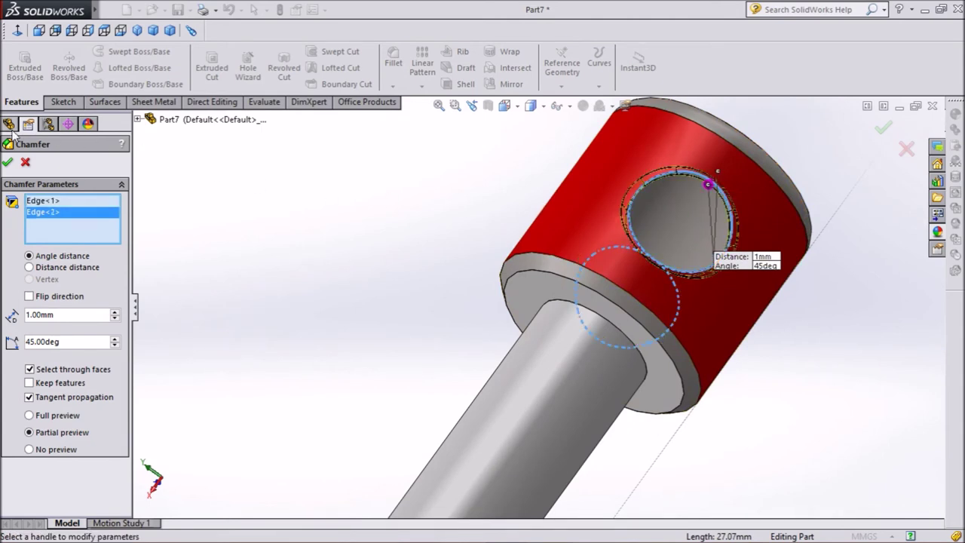
left_click(6, 164)
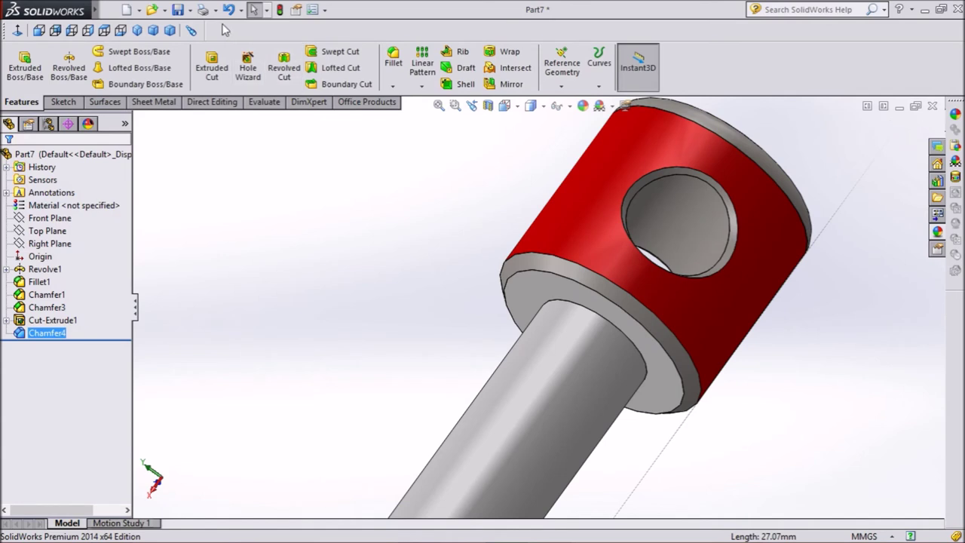
left_click(137, 30)
mouse_move(254, 201)
middle_mouse_down()
mouse_move(362, 326)
mouse_move(249, 287)
mouse_move(301, 328)
middle_mouse_up()
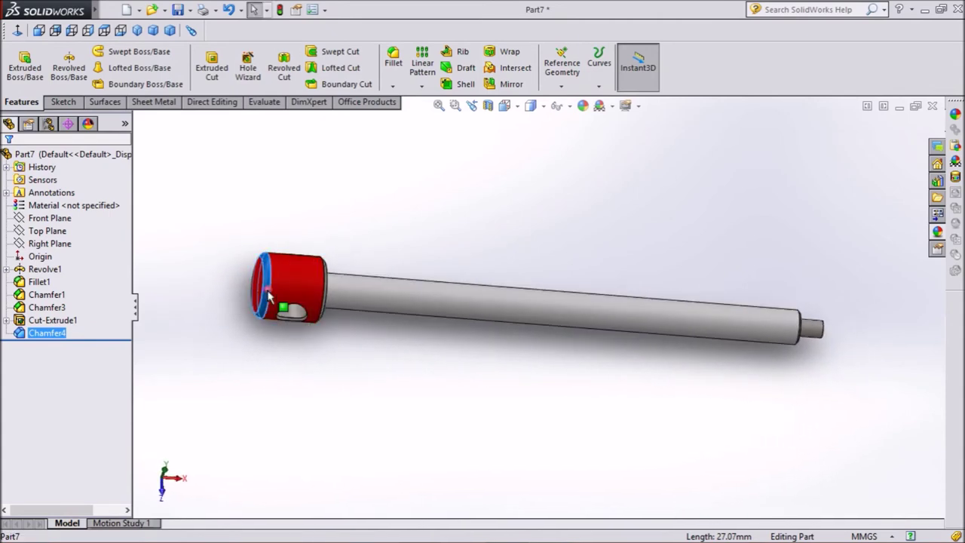
Step: Paint the head's rounded fillet face with the red swatch
left_click(269, 296)
left_click(584, 110)
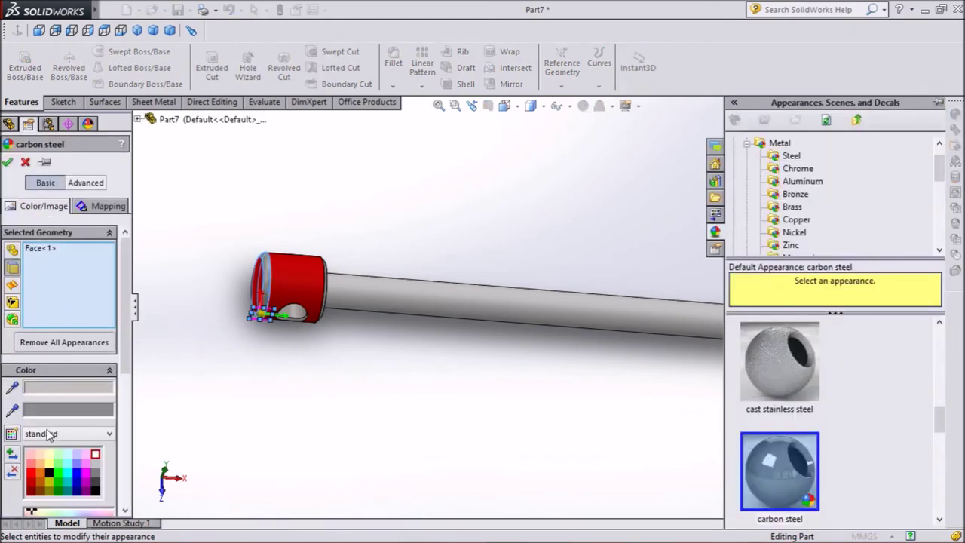
left_click(32, 472)
left_click(8, 162)
mouse_move(527, 358)
middle_mouse_down()
mouse_move(487, 364)
mouse_move(440, 352)
mouse_move(390, 273)
mouse_move(461, 422)
mouse_move(483, 416)
mouse_move(483, 405)
middle_mouse_up()
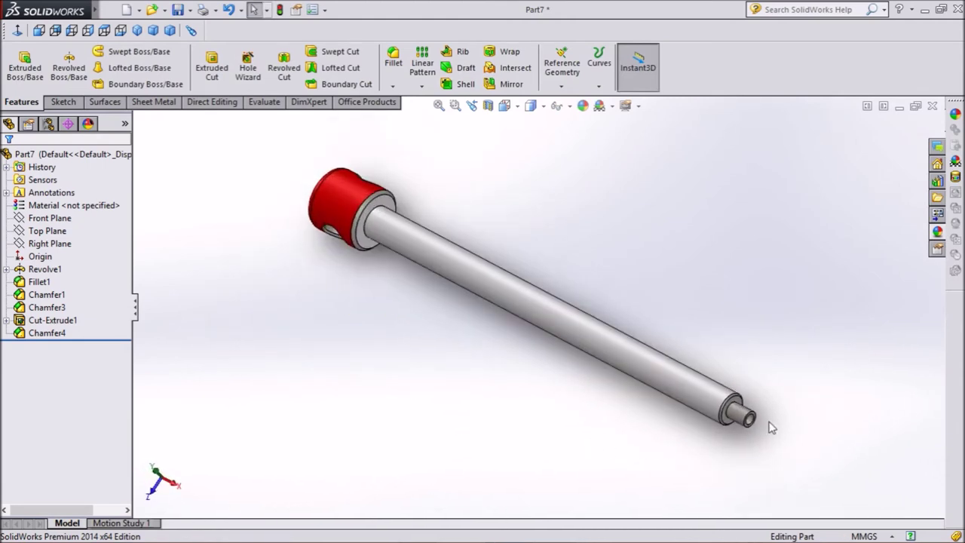
Step: Start a sketch on the shoulder face at the shaft's small end, viewed normal to it
scroll(761, 425, "down", 2)
scroll(754, 419, "down", 2)
scroll(670, 386, "down", 2)
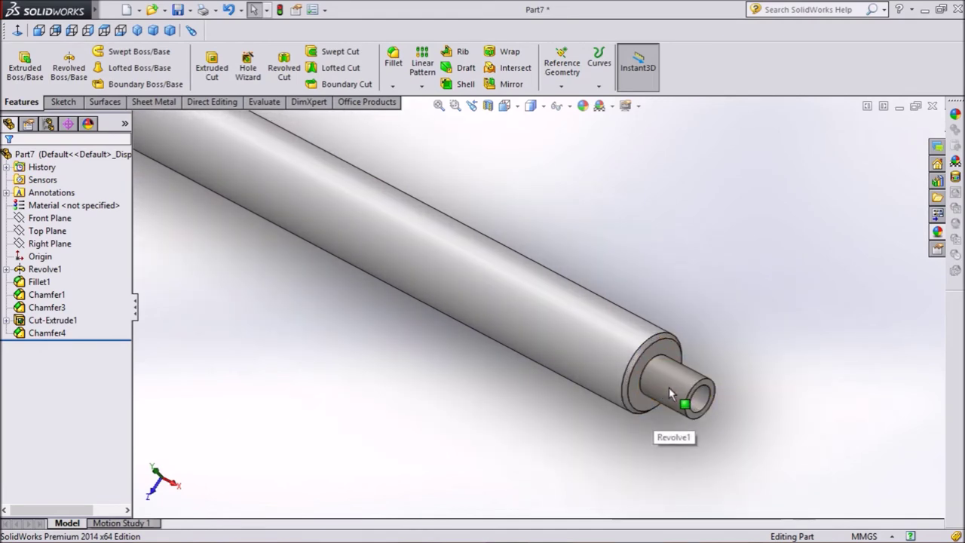
scroll(669, 387, "down", 2)
left_click(596, 404)
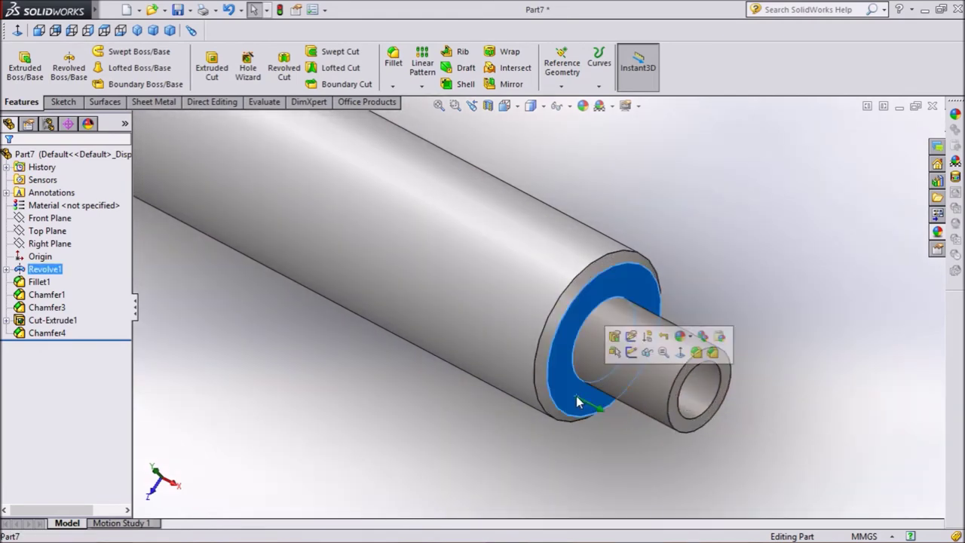
left_click(631, 352)
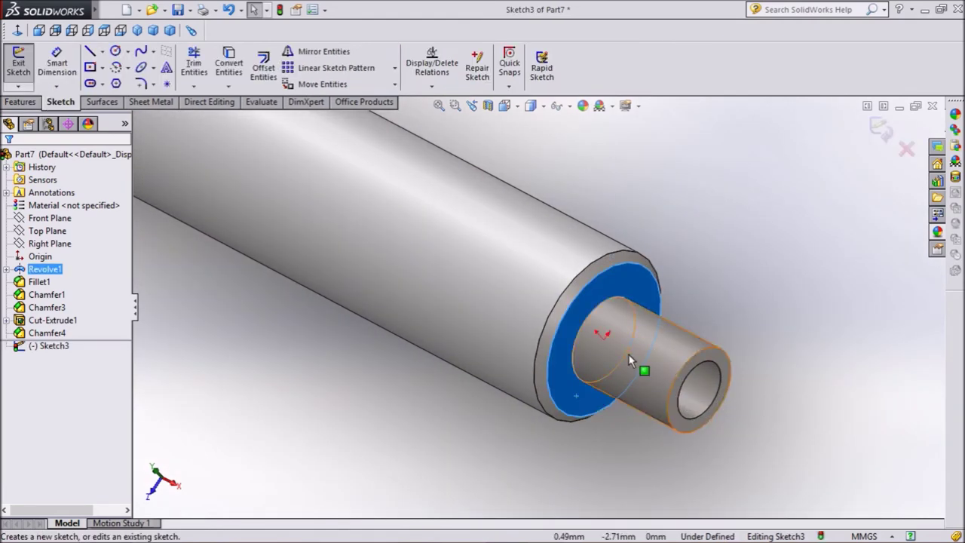
left_click(17, 31)
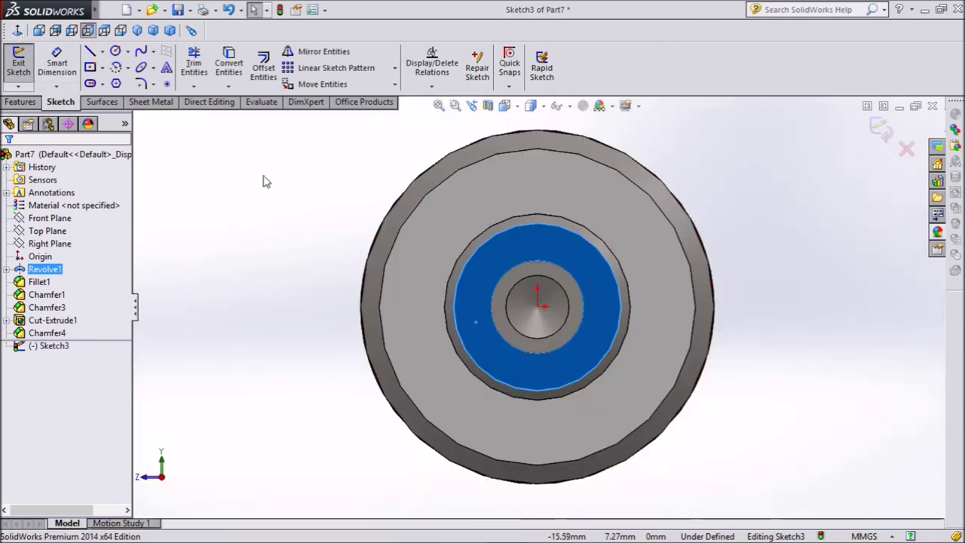
Step: Convert the shaft's circular edge into a 10 mm sketch circle and exit the sketch
left_click(520, 219)
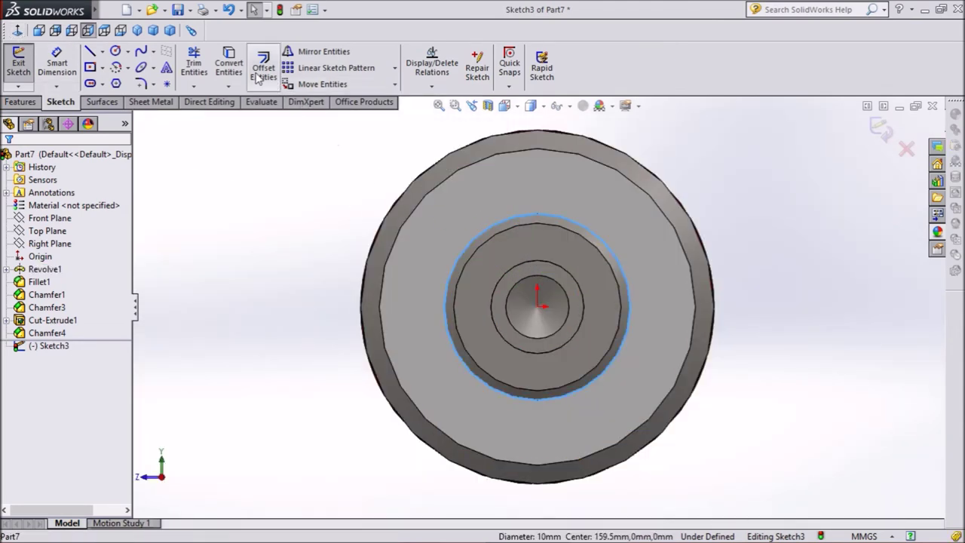
left_click(229, 65)
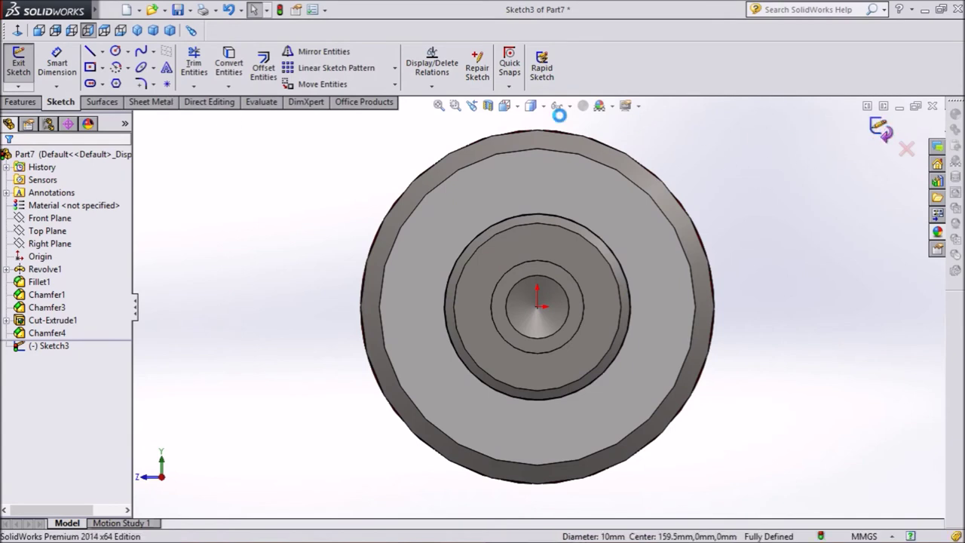
left_click(881, 128)
left_click(142, 29)
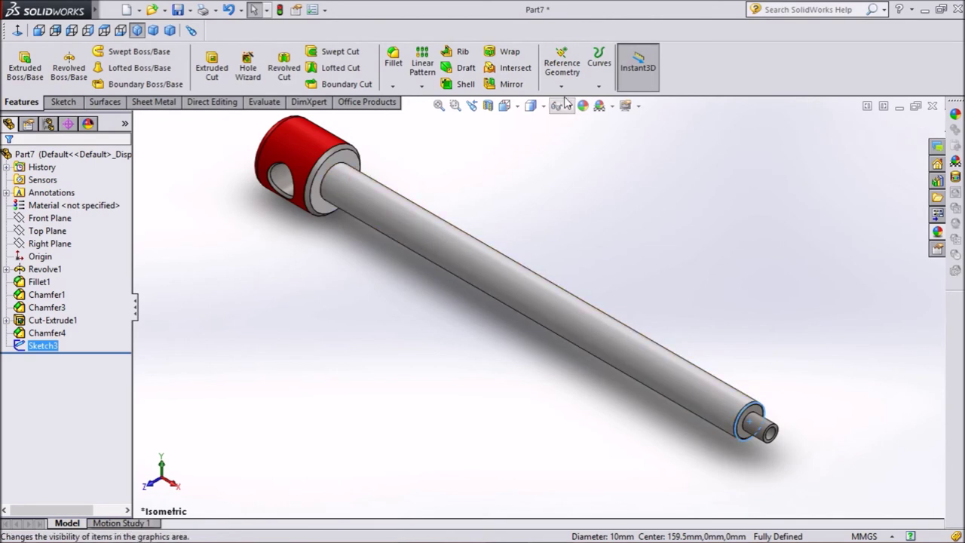
left_click(598, 65)
Step: Create a 1.50 mm-pitch reversed helix and lower its revolutions from 92.8 to 91.8
left_click(638, 178)
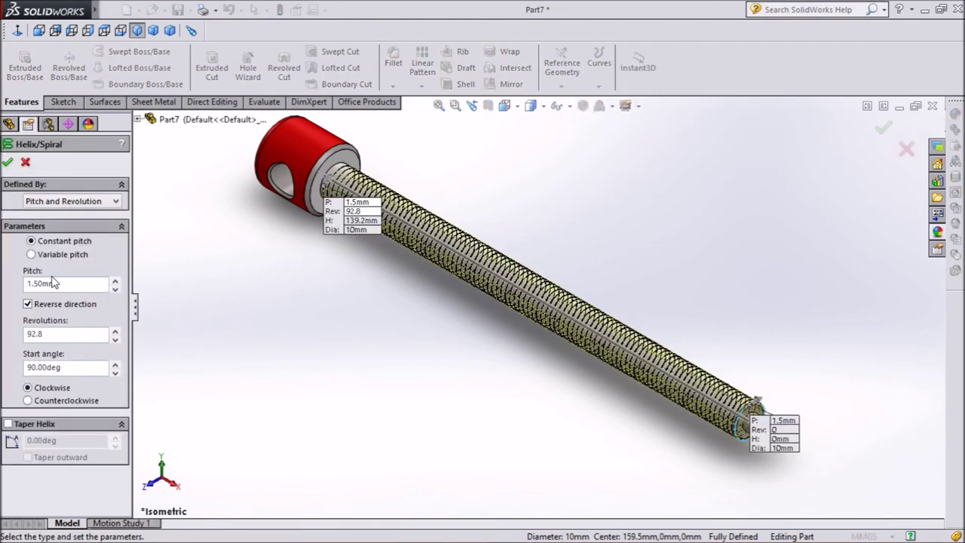
left_click_drag(55, 284, 47, 283)
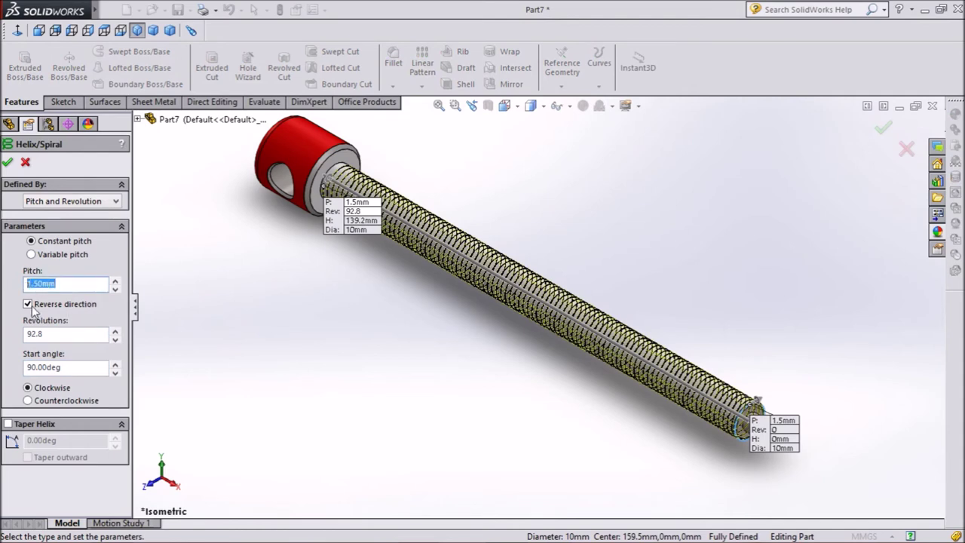
left_click_drag(50, 337, 32, 331)
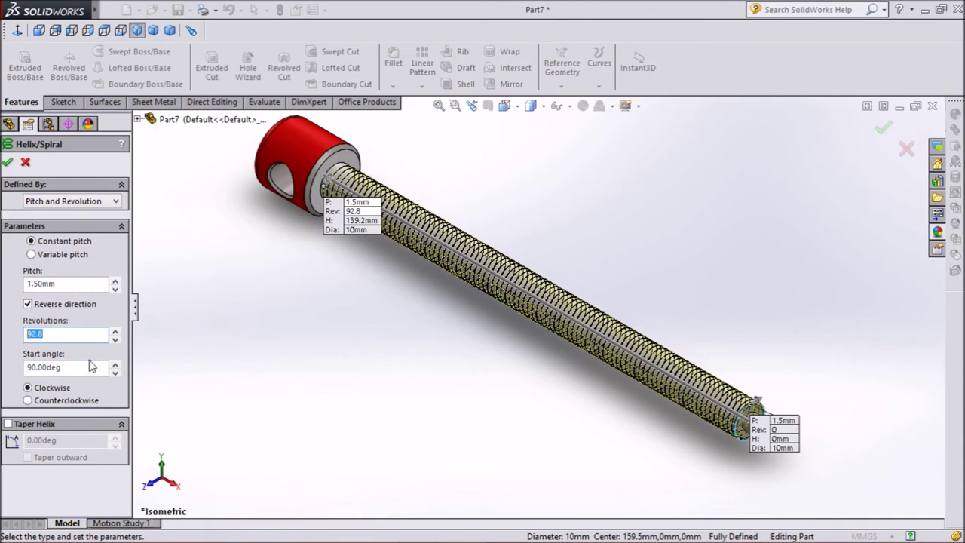
left_click(115, 341)
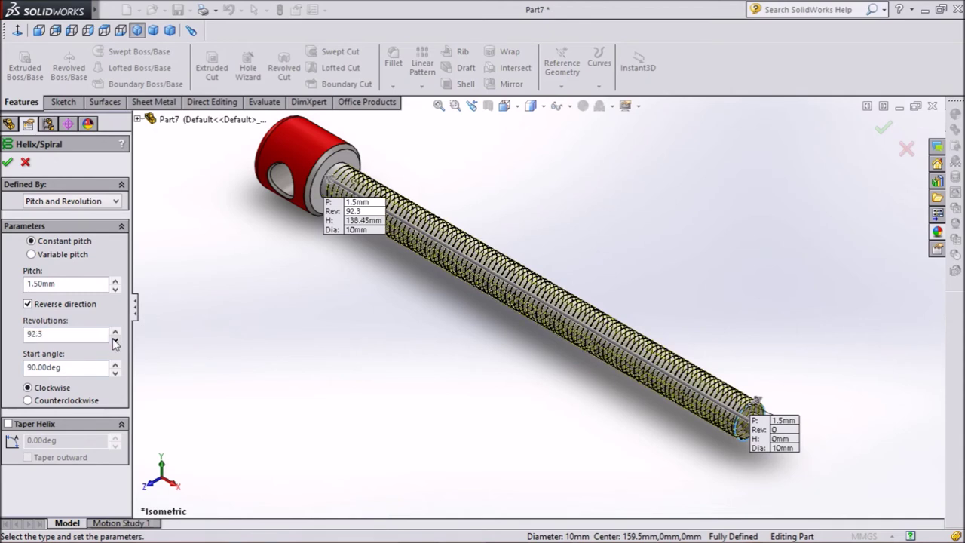
left_click(115, 340)
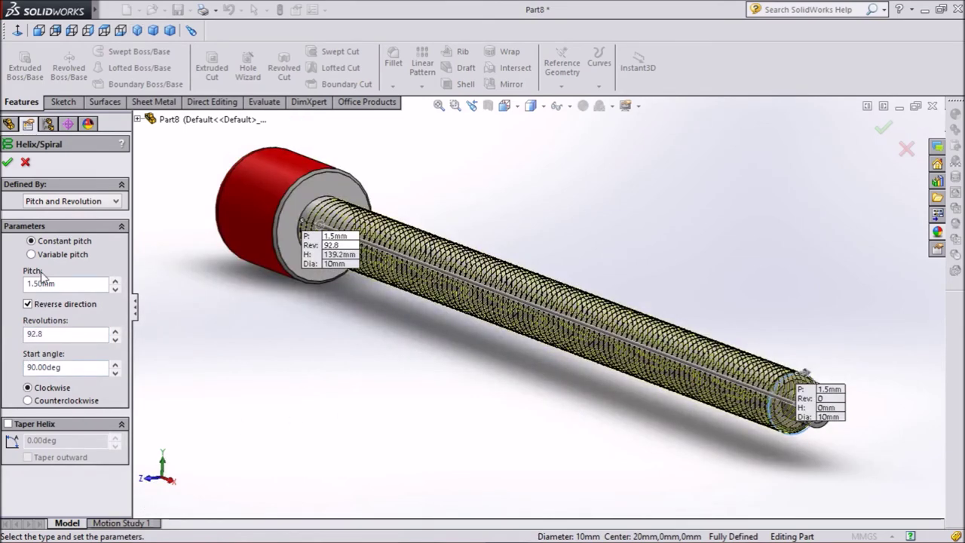
Step: Accept the helix to create Helix/Spiral1
key("Return")
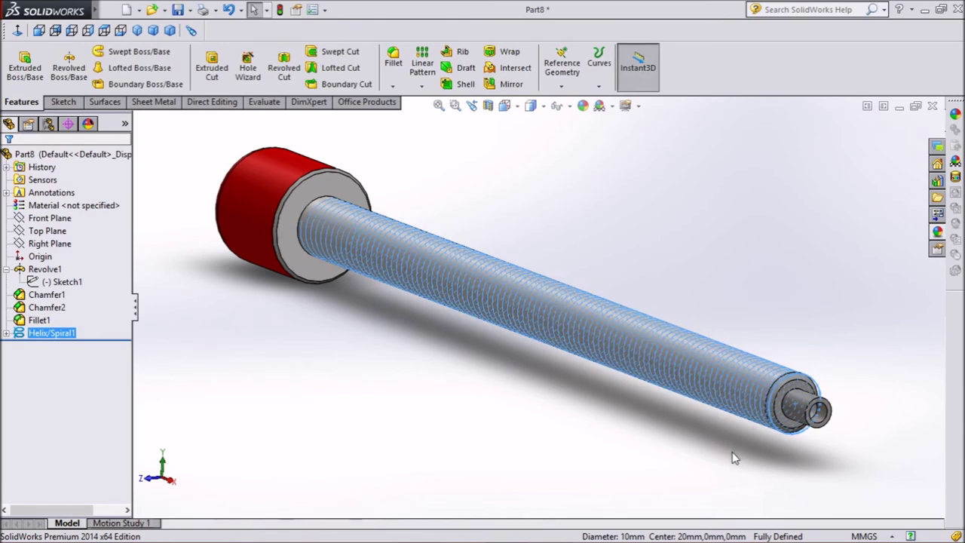
scroll(776, 434, "down", 2)
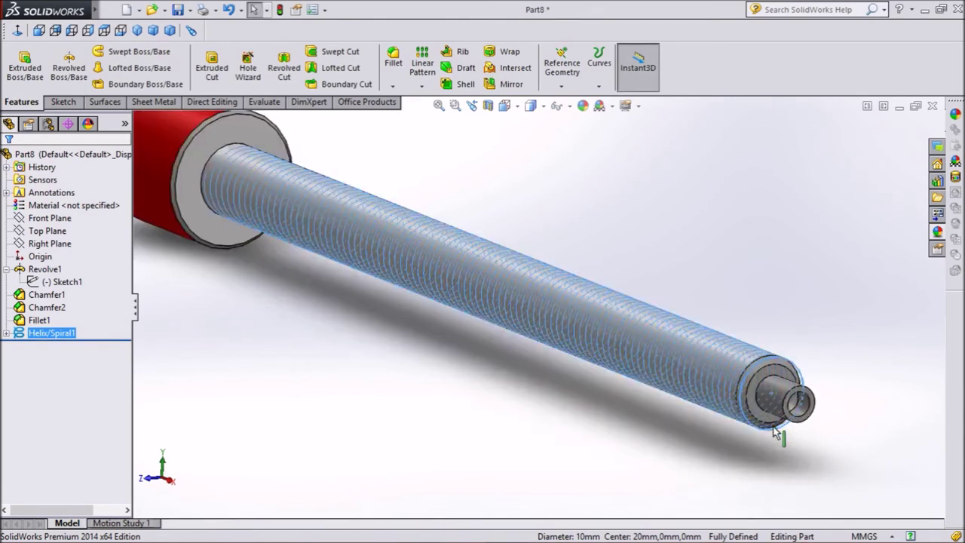
scroll(777, 434, "up", 2)
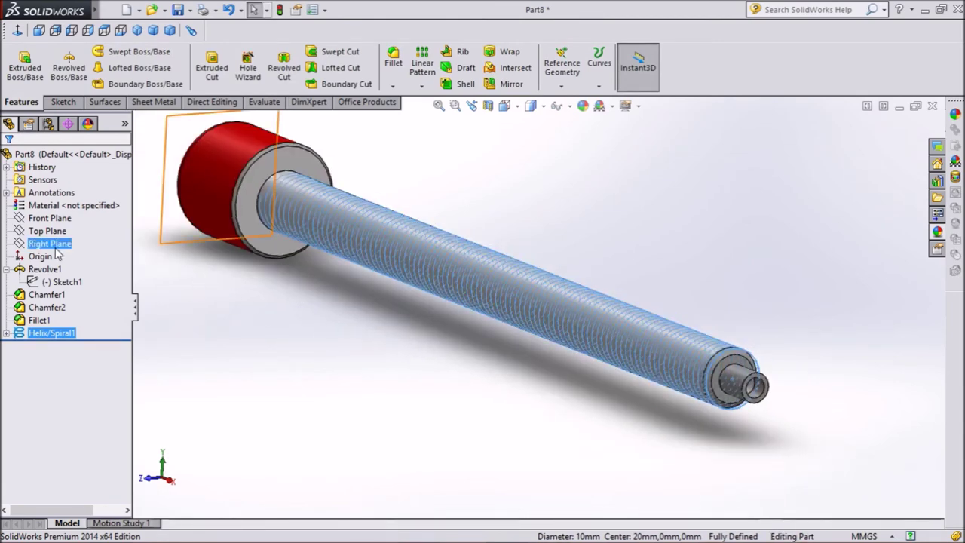
Step: Start a new reference plane based on the Front Plane, previewing at 10 mm
left_click(50, 219)
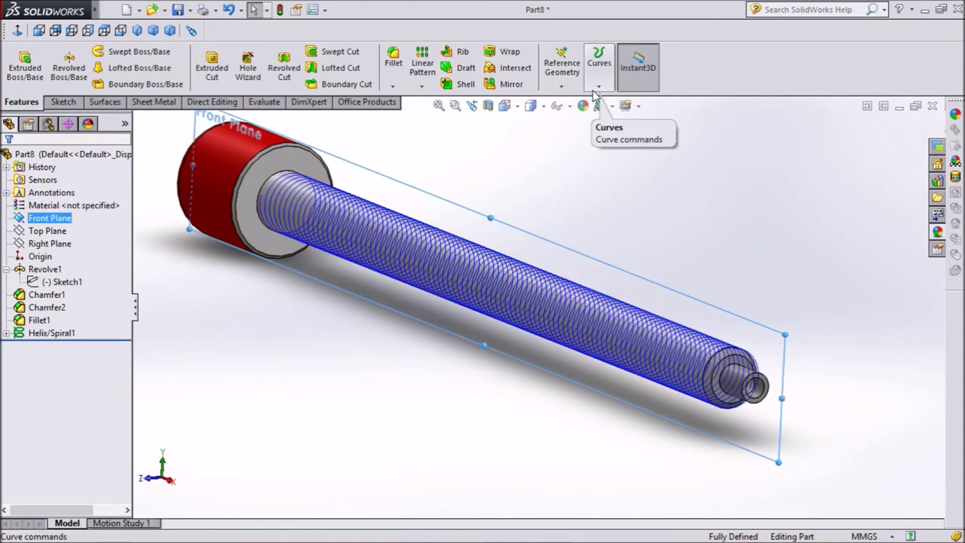
left_click(561, 86)
left_click(572, 100)
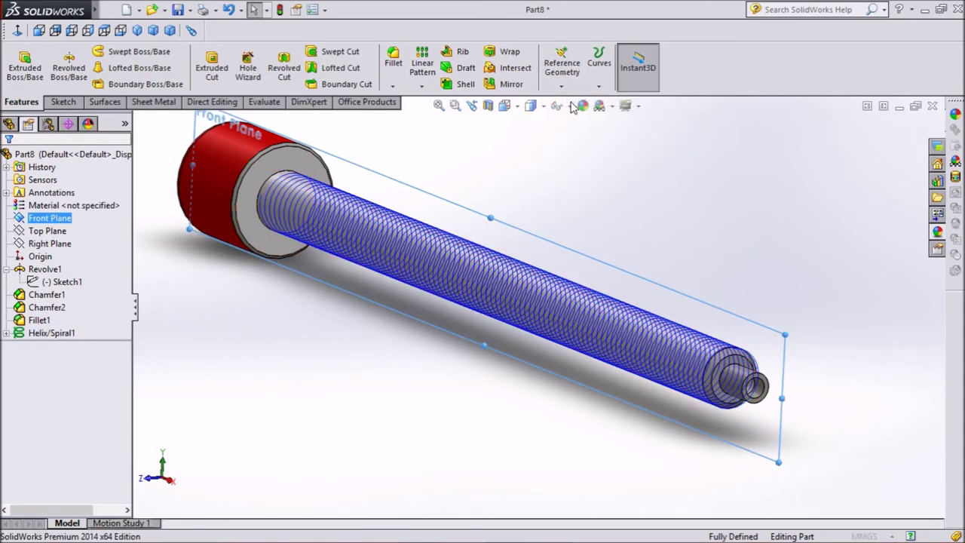
left_click(544, 300)
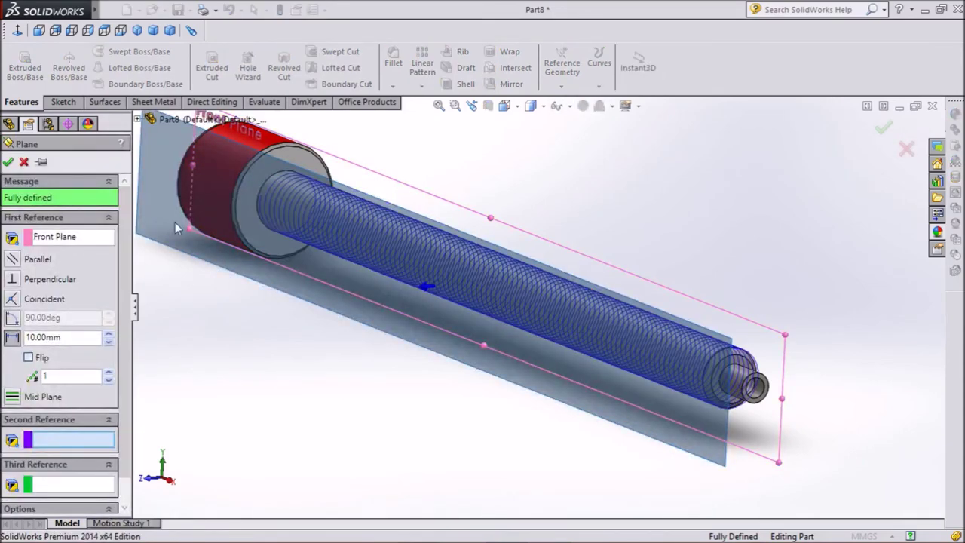
Step: Make Plane1 parallel to the Front Plane through the helix's end point
scroll(726, 386, "down", 2)
scroll(726, 386, "down", 2)
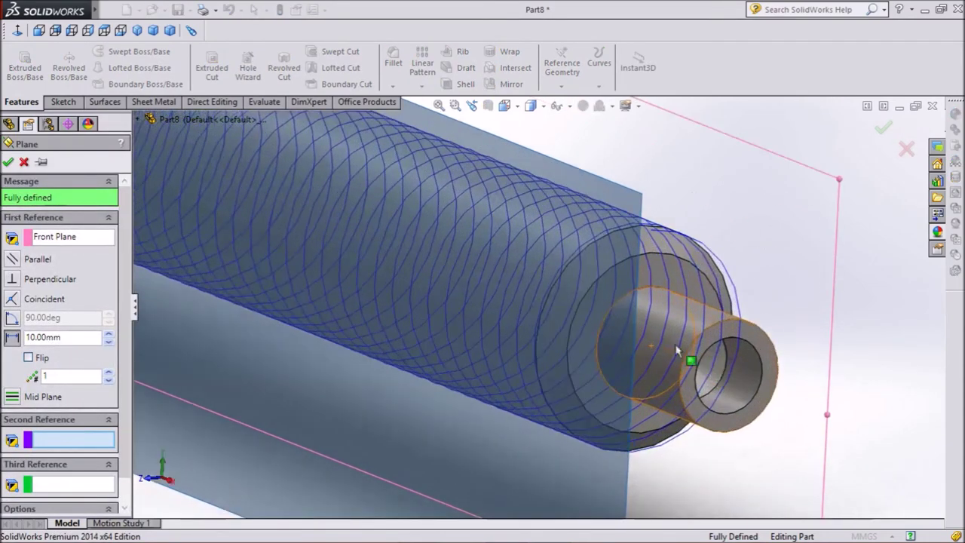
scroll(699, 366, "down", 2)
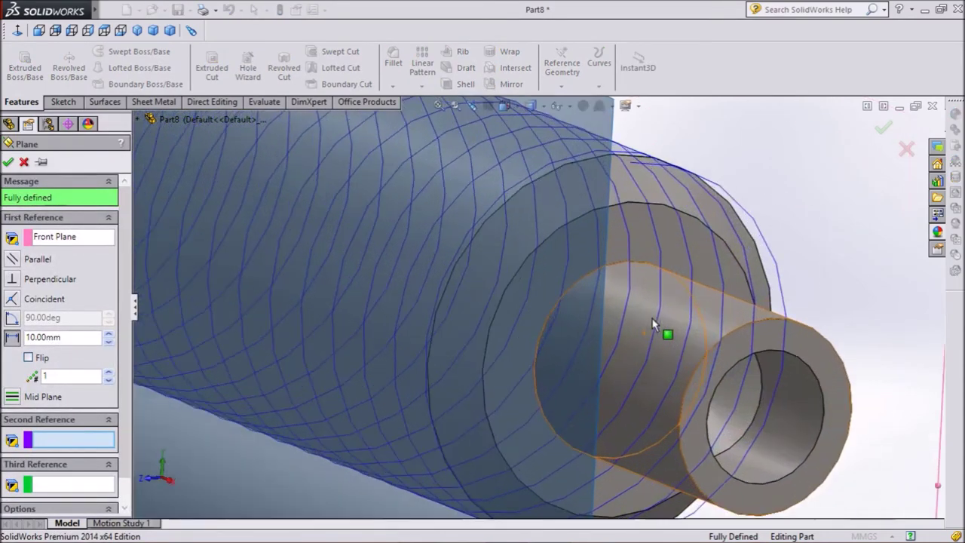
left_click(631, 162)
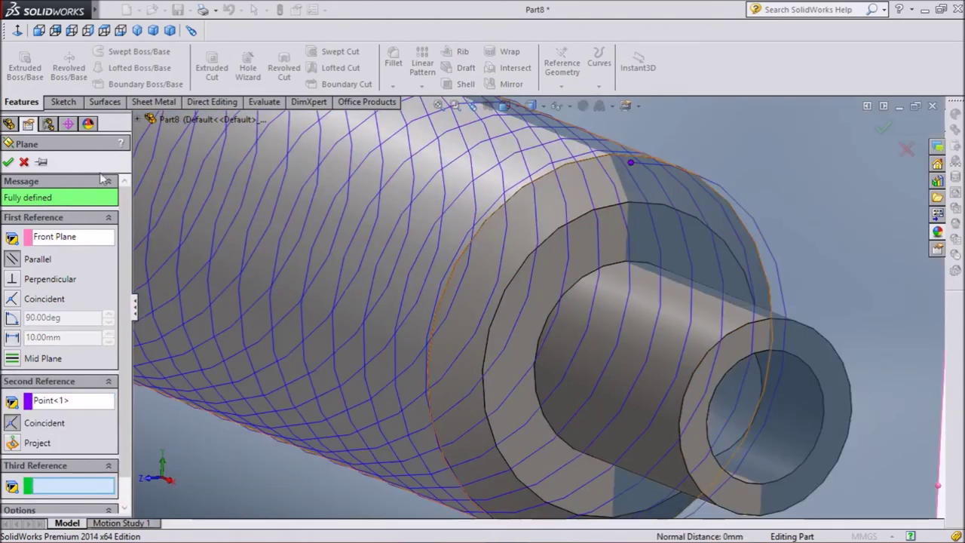
left_click(9, 163)
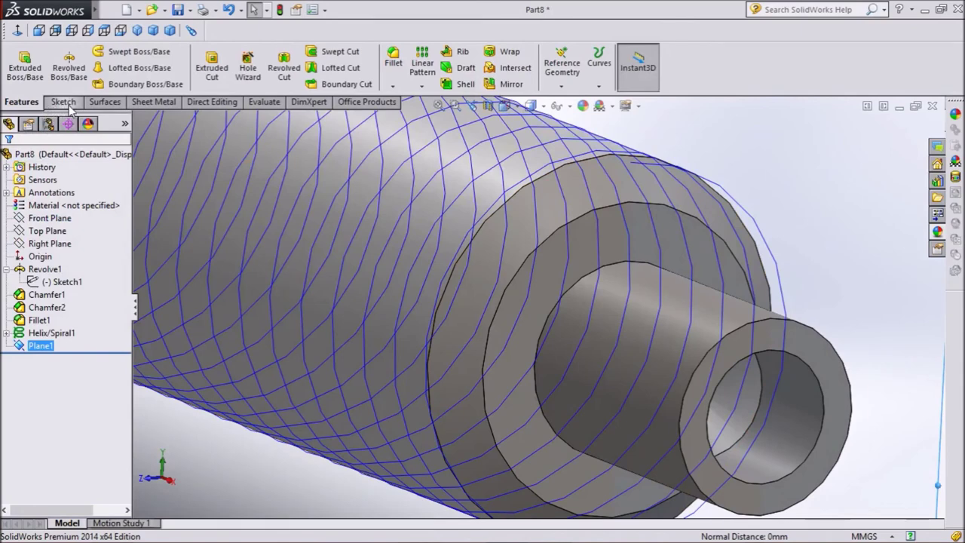
scroll(259, 274, "up", 4)
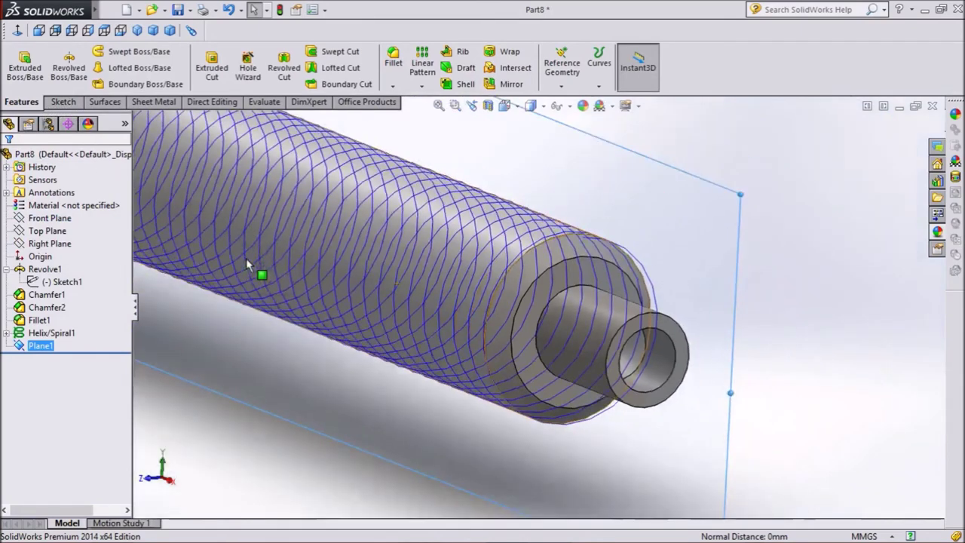
Step: Sketch on Plane1 and place a point at the helix end, about (159.99, 4.99) mm, in Front view
left_click(736, 215)
left_click(796, 166)
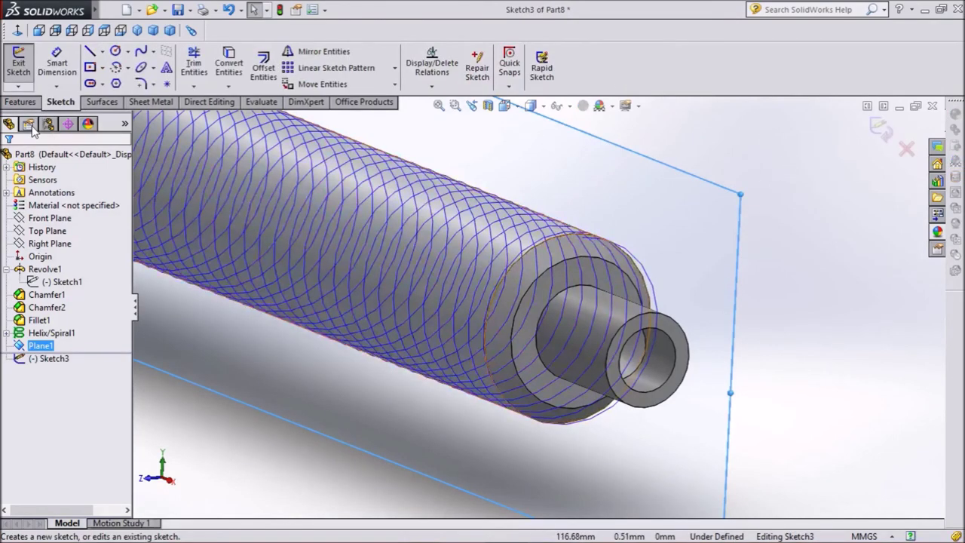
left_click(167, 85)
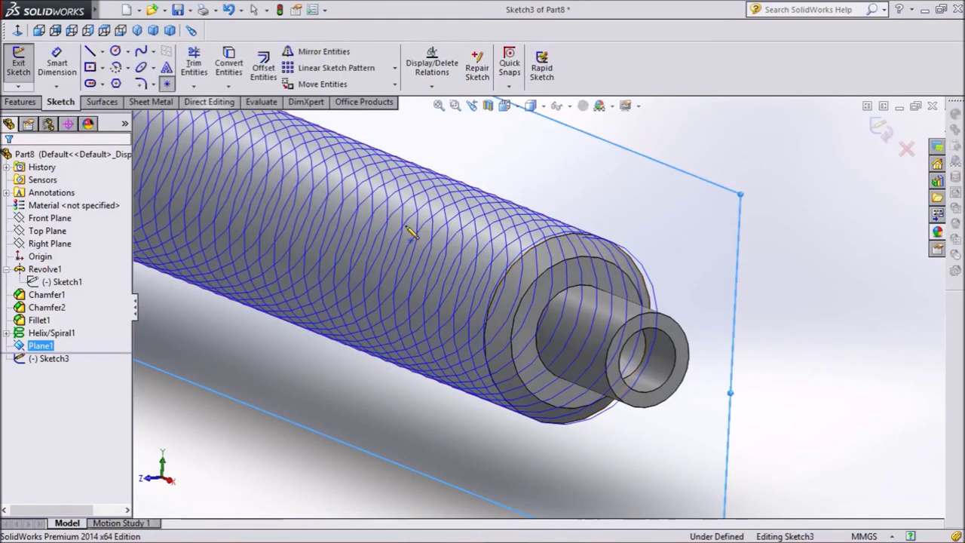
scroll(653, 270, "down", 3)
scroll(528, 237, "down", 3)
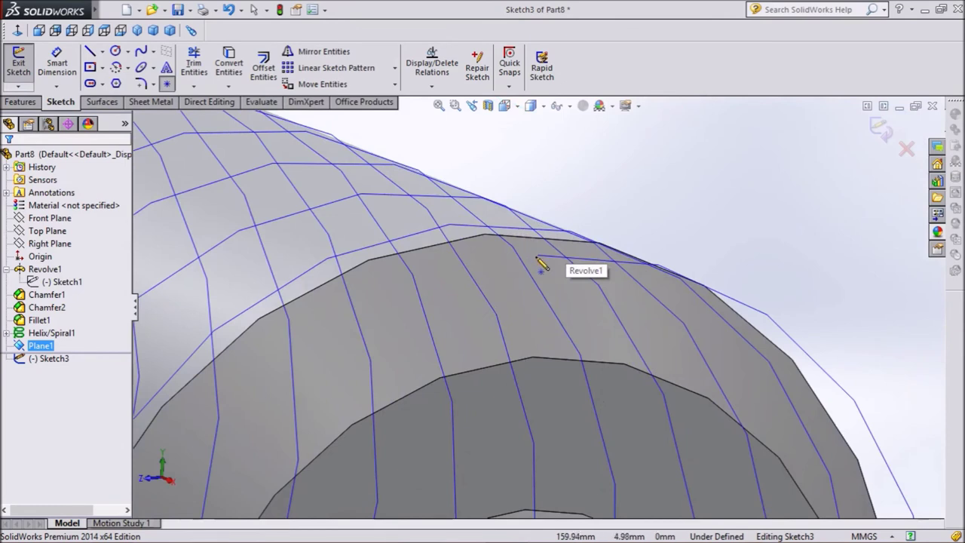
left_click(39, 30)
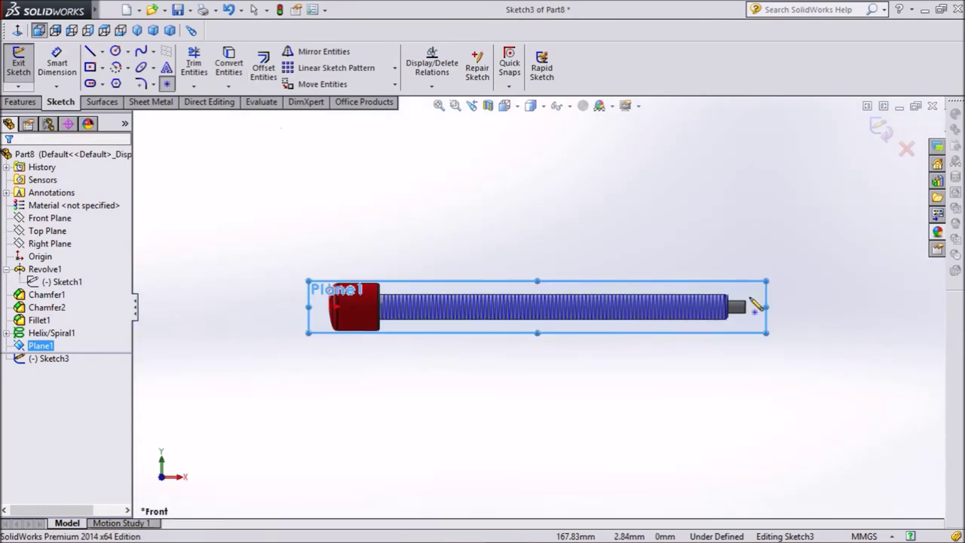
scroll(746, 303, "down", 1)
scroll(708, 305, "down", 1)
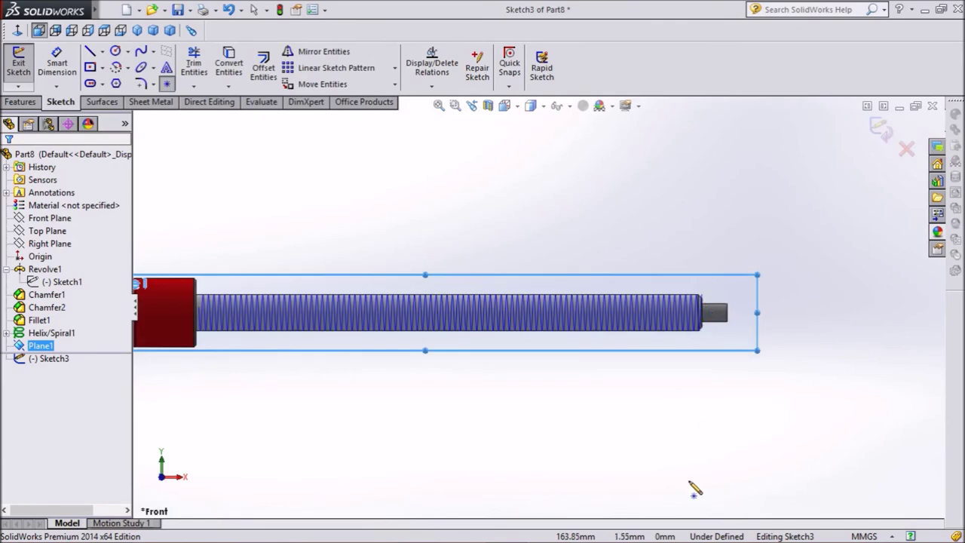
scroll(697, 294, "down", 3)
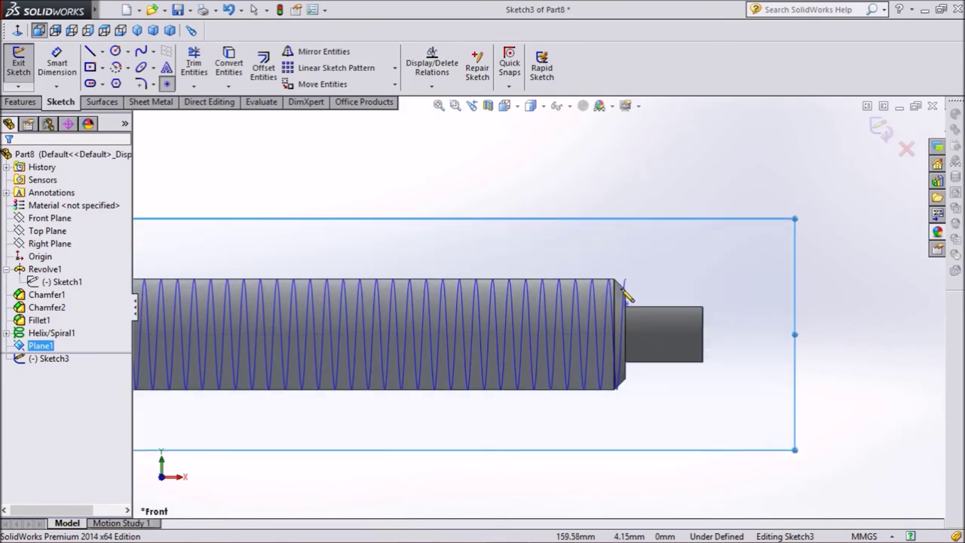
scroll(624, 291, "down", 1)
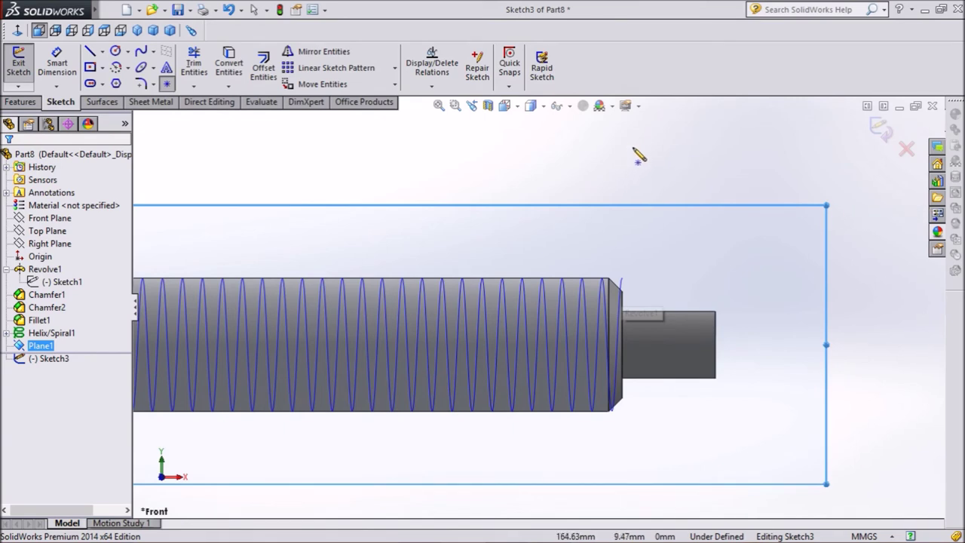
scroll(627, 158, "down", 2)
scroll(608, 191, "down", 1)
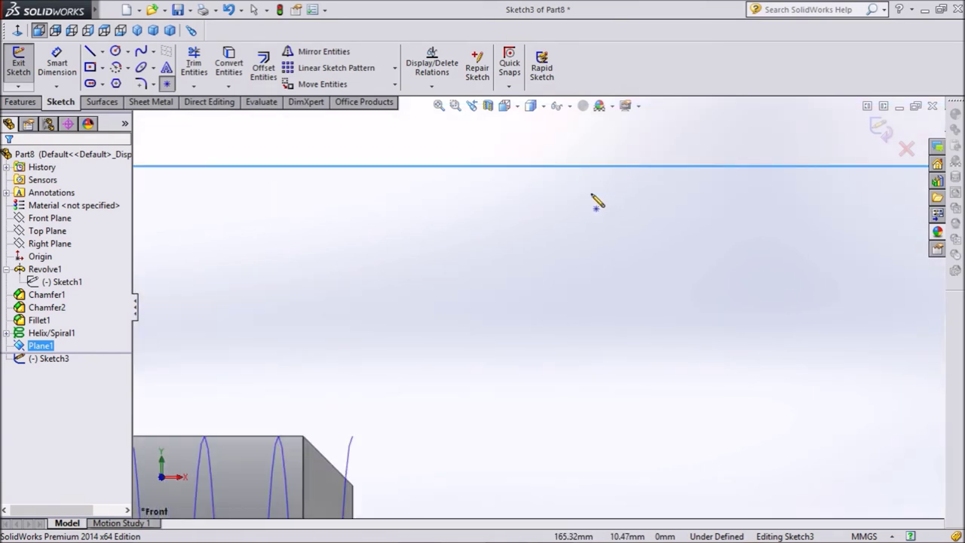
scroll(528, 294, "up", 2)
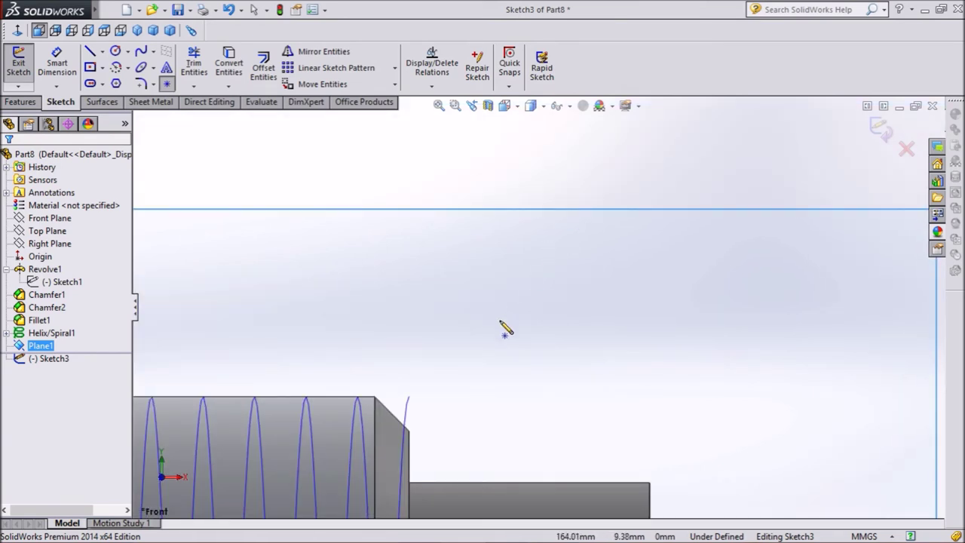
left_click(414, 397)
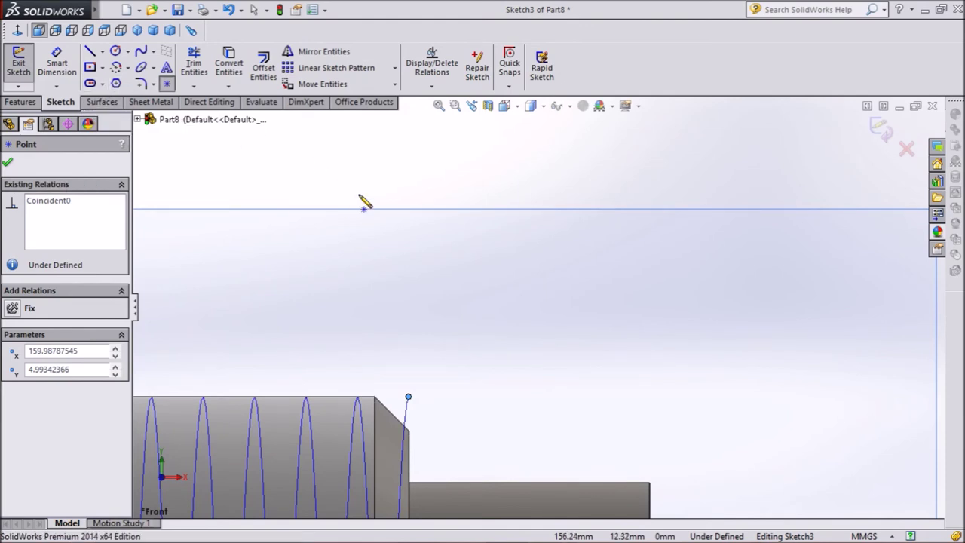
key("z")
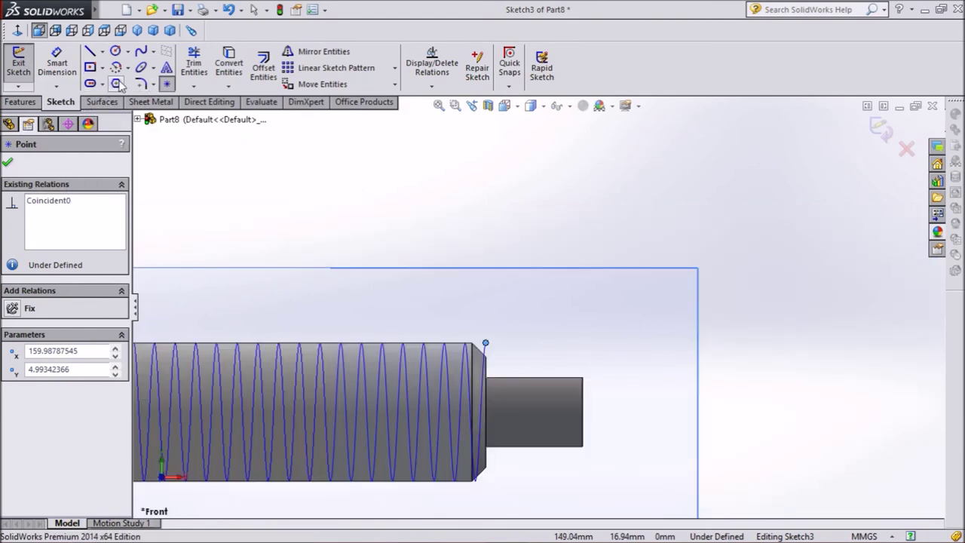
Step: Draw an inscribed three-sided polygon about 1.33 mm across, centred on the helix end point
left_click(117, 84)
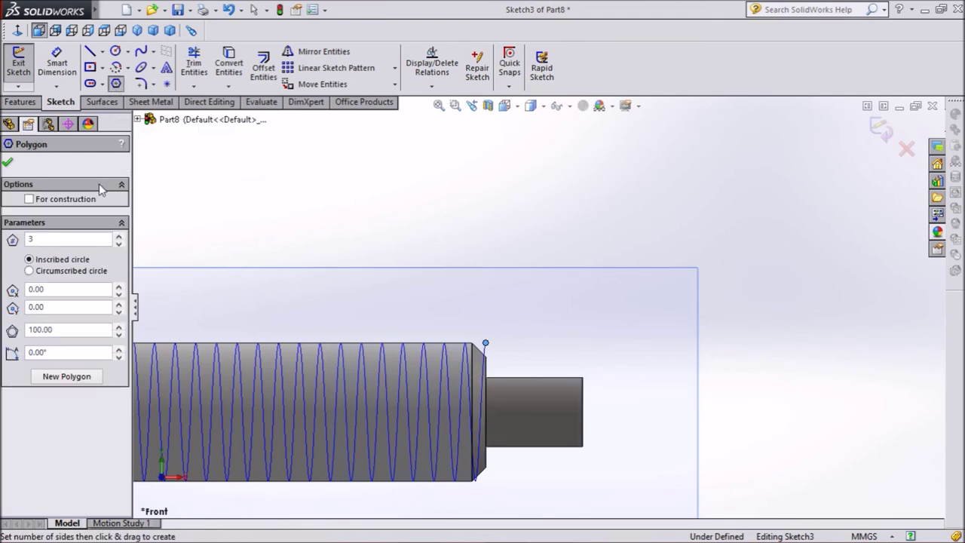
scroll(492, 359, "down", 1)
scroll(494, 360, "down", 1)
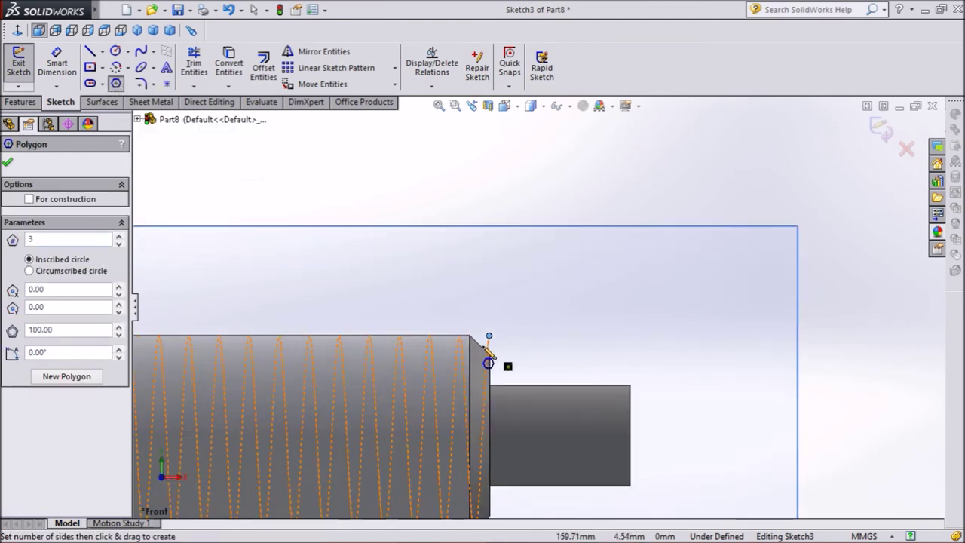
scroll(495, 361, "down", 1)
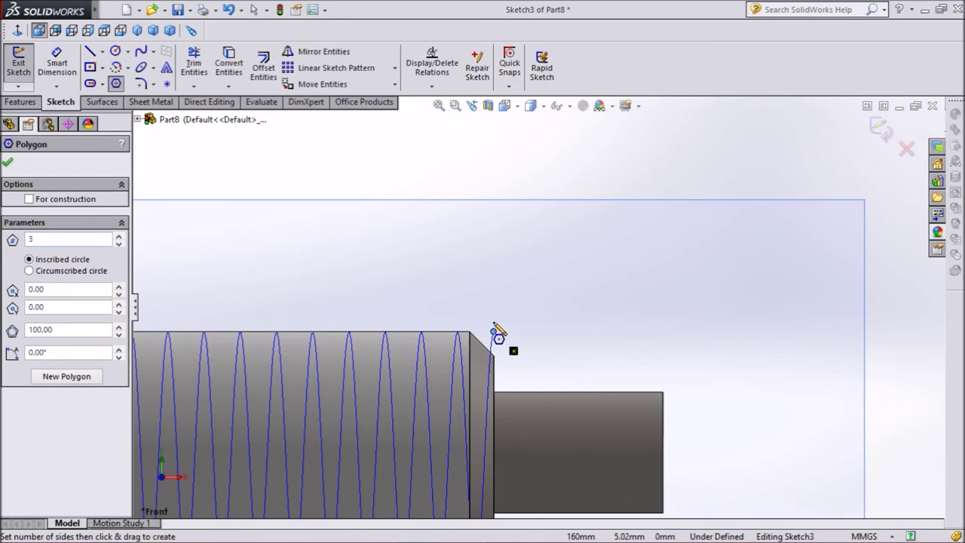
left_click_drag(498, 312, 497, 310)
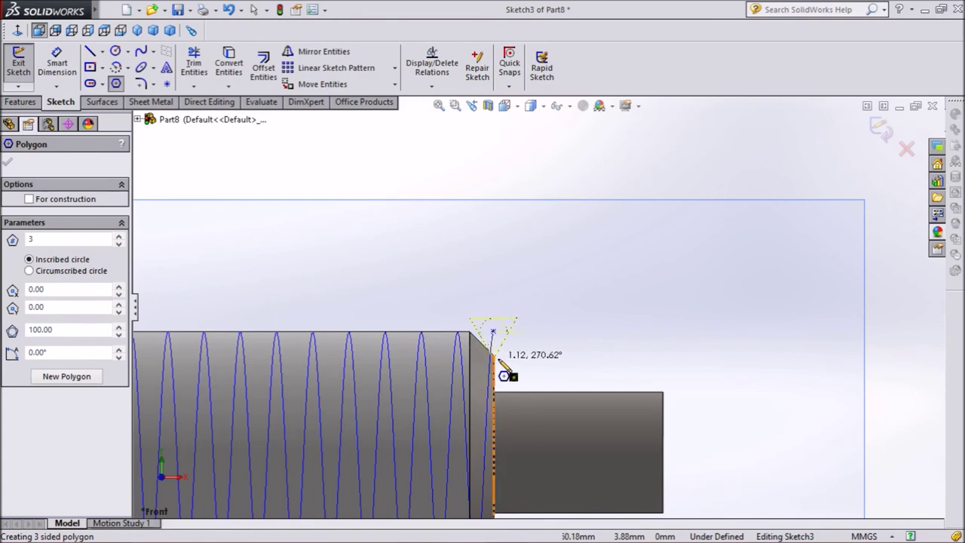
scroll(497, 373, "down", 1)
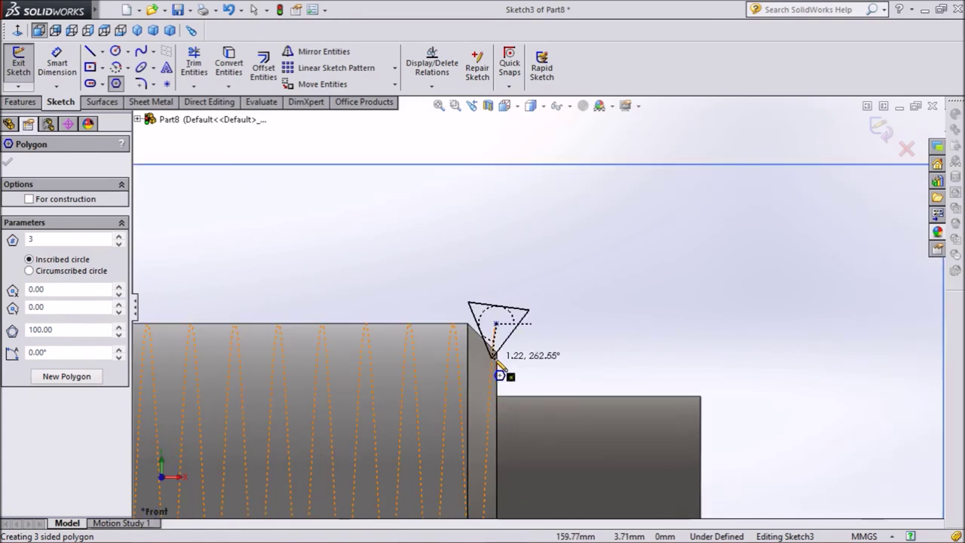
scroll(504, 366, "down", 2)
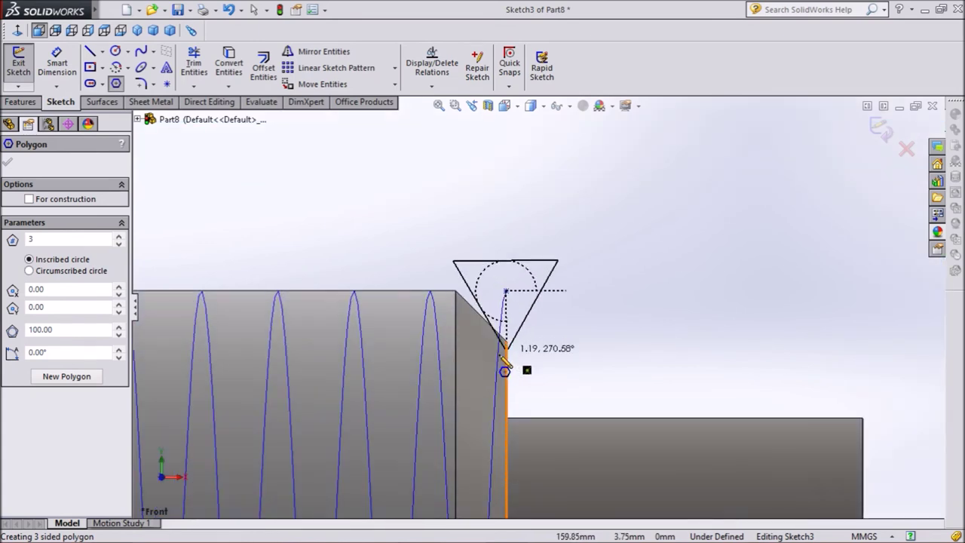
left_click(505, 359)
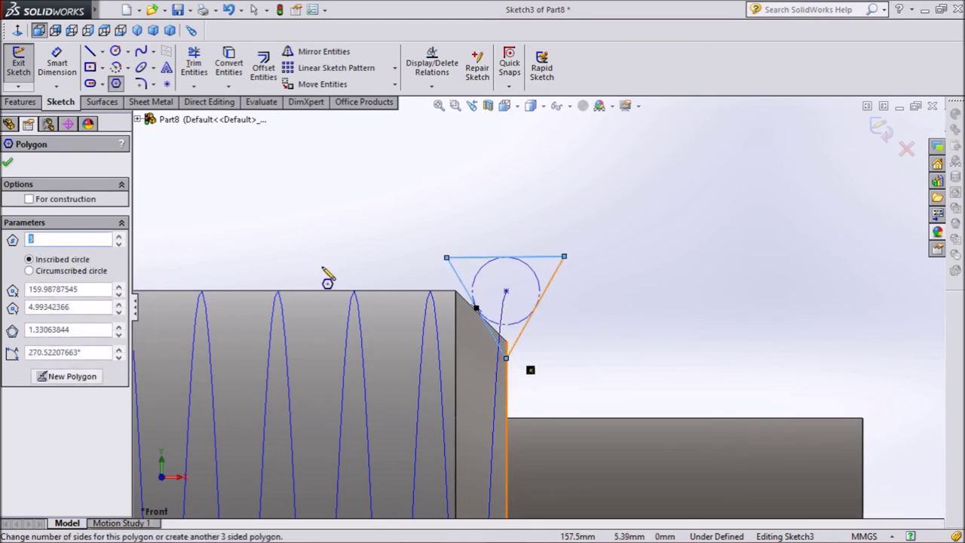
left_click(57, 64)
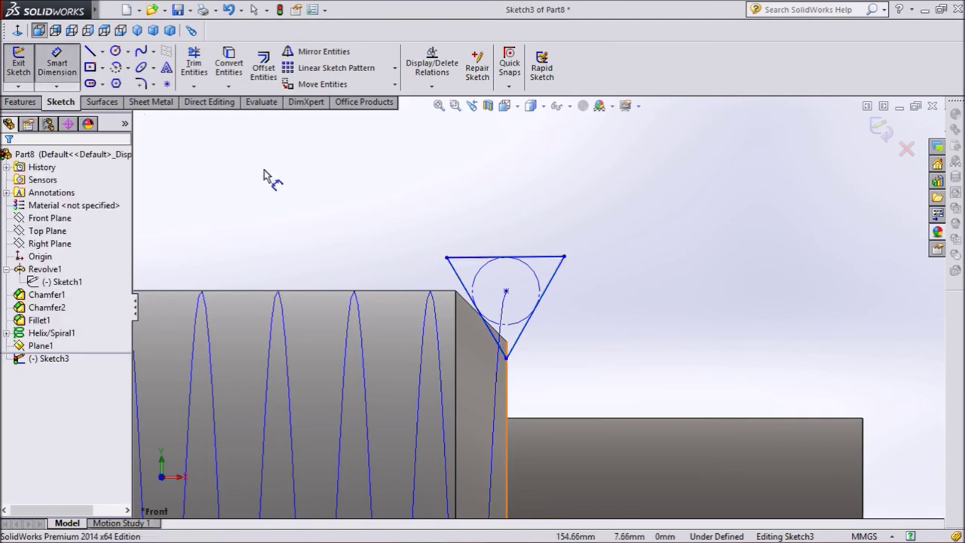
Step: Dimension the triangle's height from top edge to bottom vertex as 1.2 mm
left_click(529, 259)
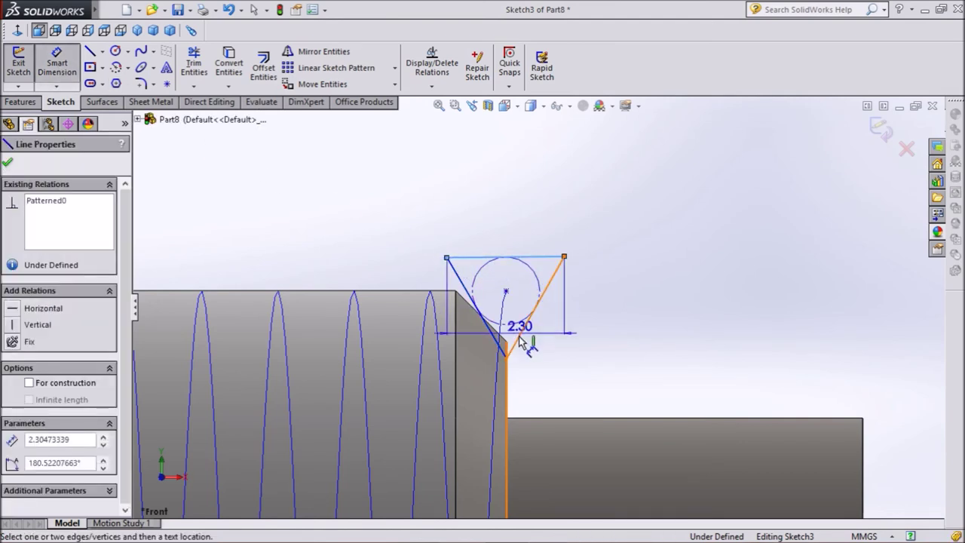
left_click(505, 357)
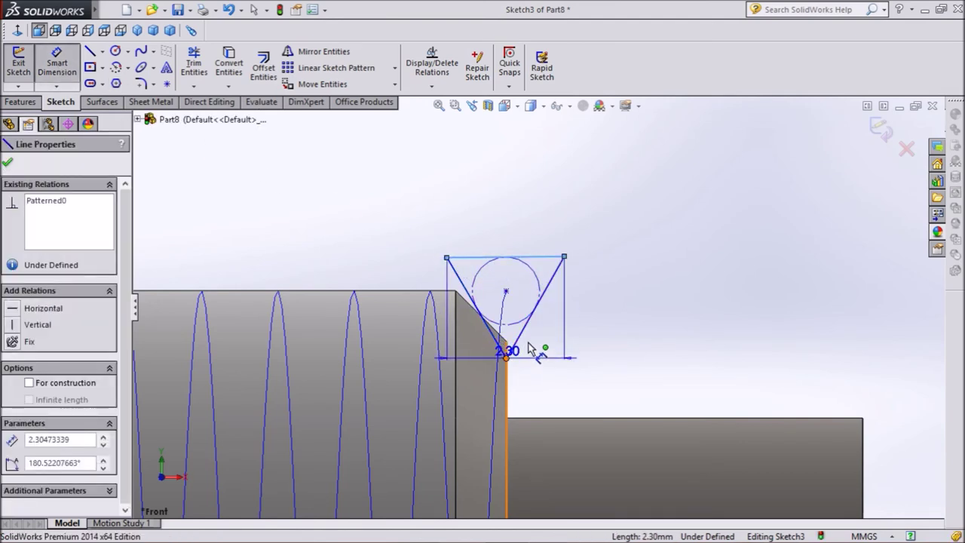
left_click(576, 319)
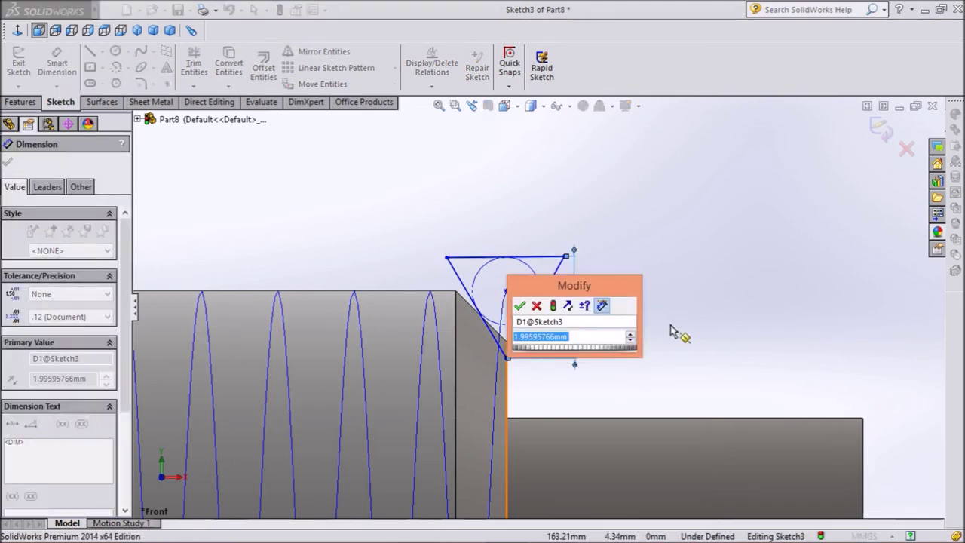
type("1.2")
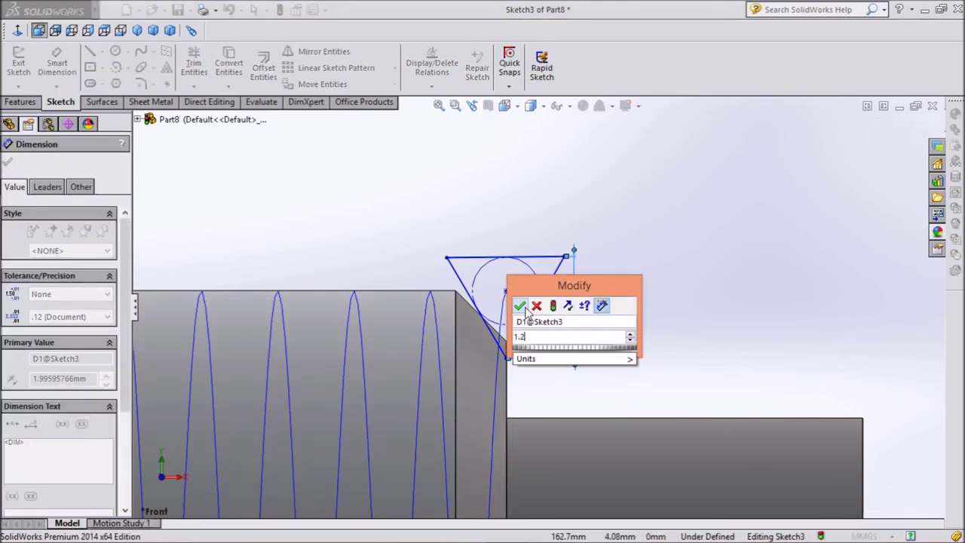
left_click(521, 306)
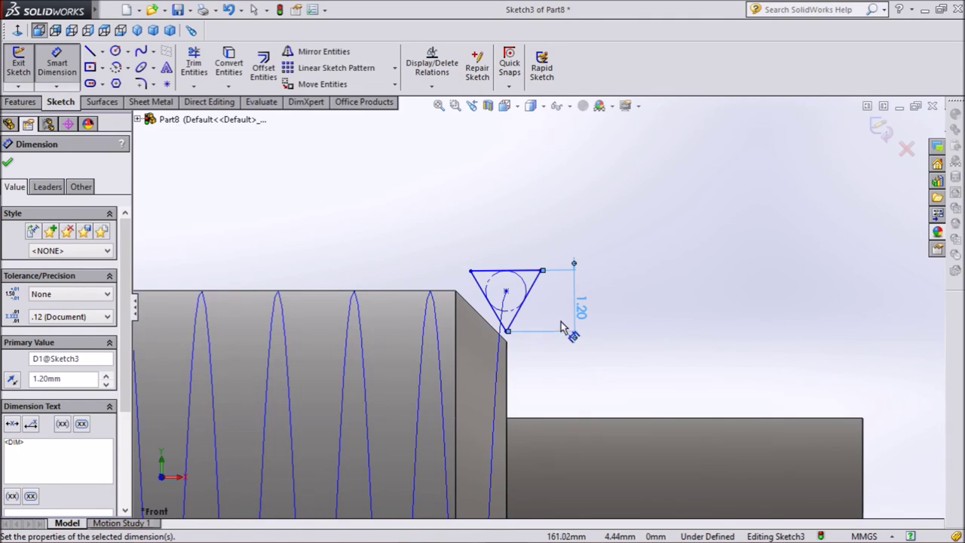
left_click(9, 164)
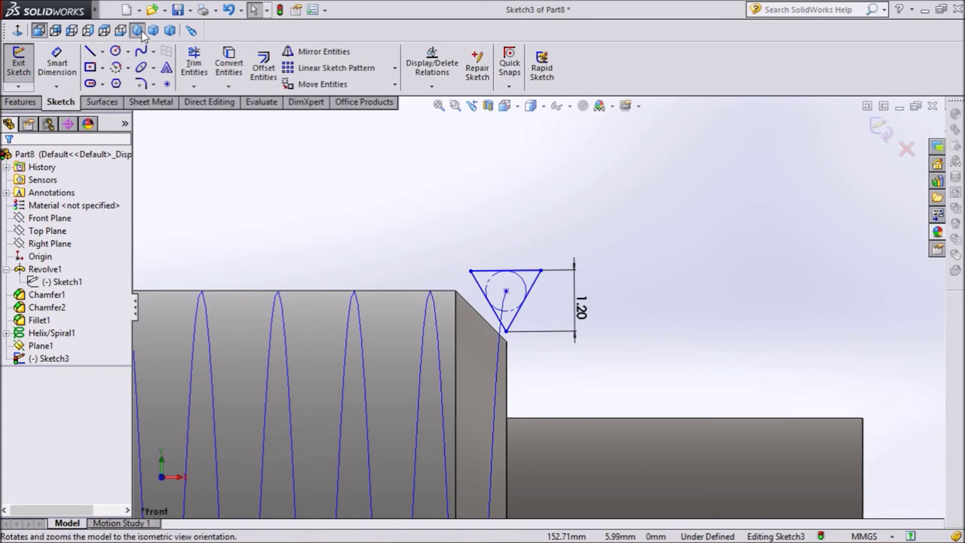
Step: Switch to Isometric view and exit the Sketch3 profile sketch
left_click(137, 30)
scroll(729, 414, "down", 2)
scroll(629, 344, "down", 3)
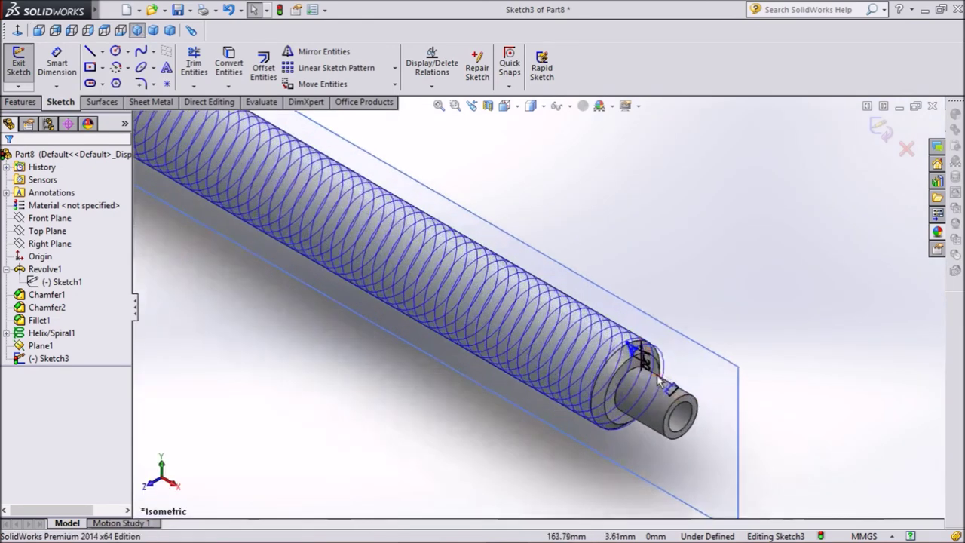
scroll(618, 338, "down", 3)
scroll(615, 344, "down", 3)
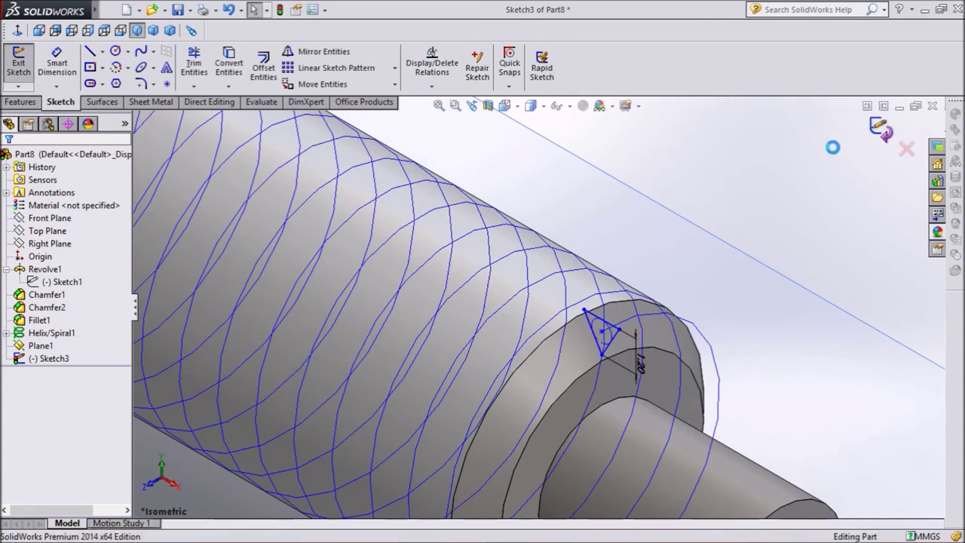
left_click(880, 127)
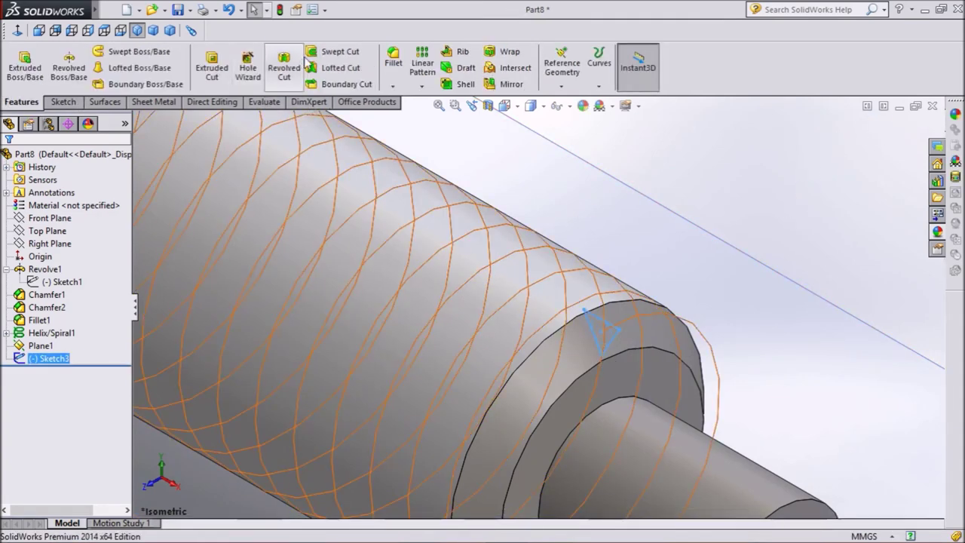
Step: Swept-cut the triangular Sketch3 profile along Helix/Spiral1 to form Cut-Sweep1
left_click(340, 52)
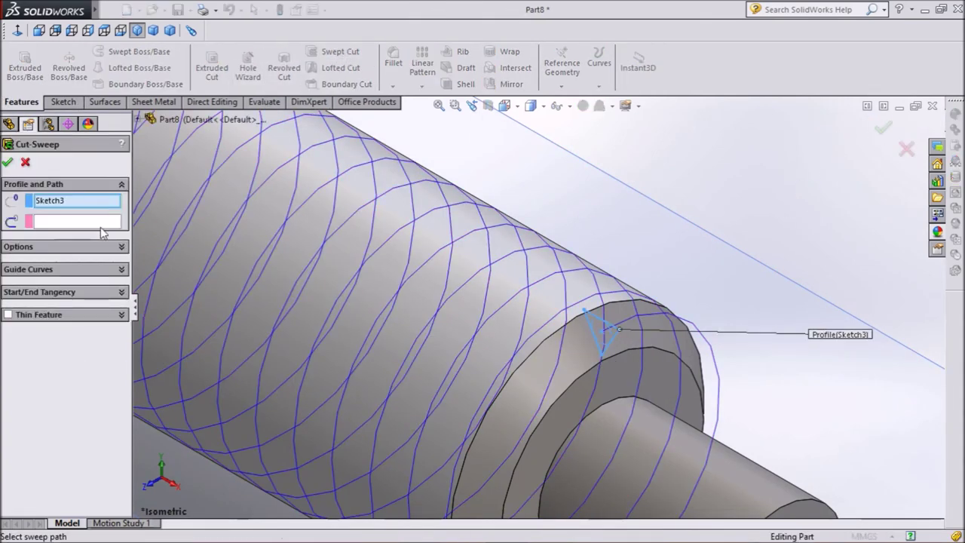
left_click(560, 351)
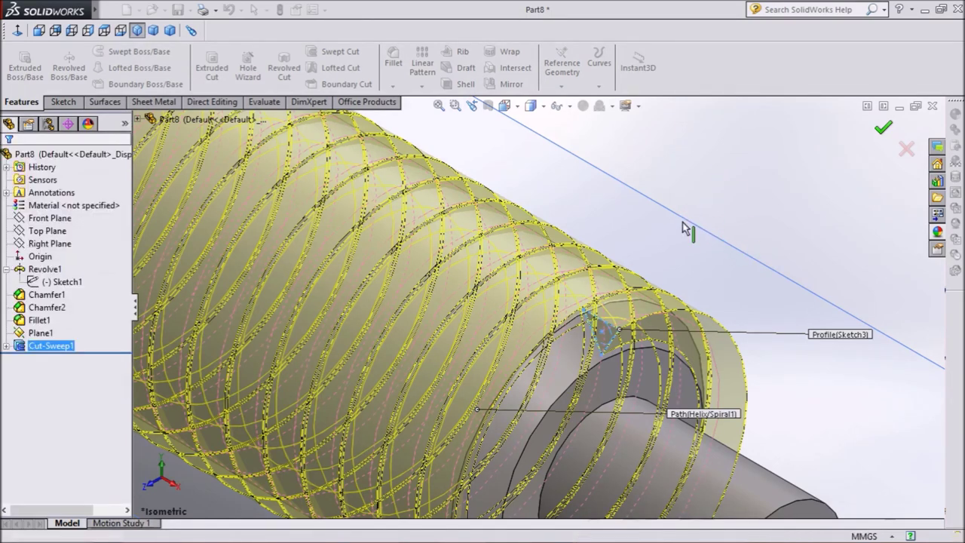
left_click(685, 240)
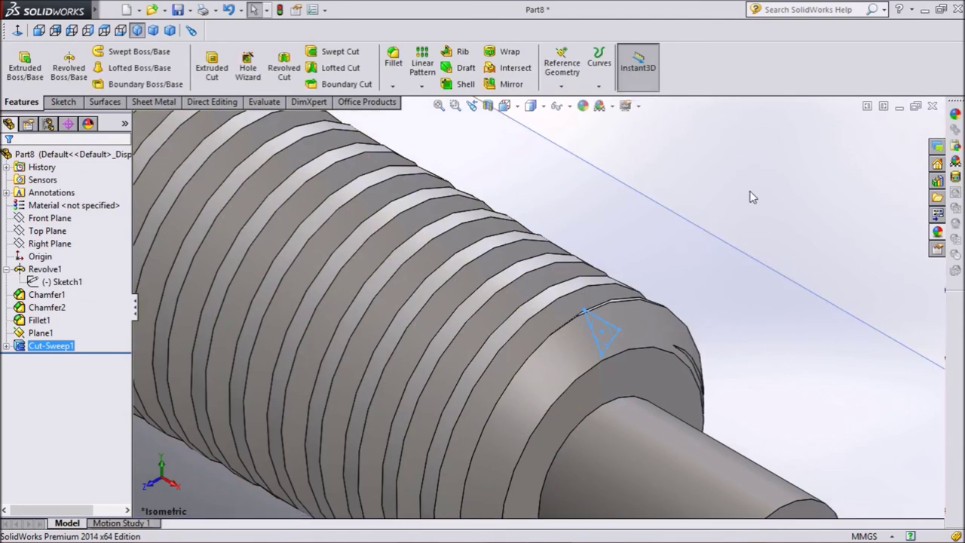
Step: Hide Plane1 and orbit the rod to inspect the helical thread
left_click(720, 252)
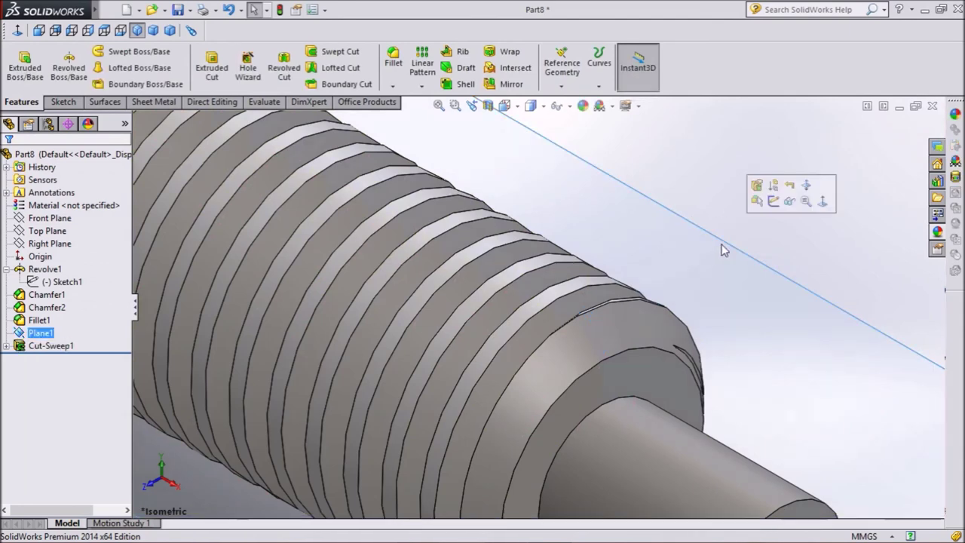
left_click(790, 205)
scroll(777, 233, "up", 3)
scroll(766, 240, "up", 3)
scroll(639, 227, "up", 2)
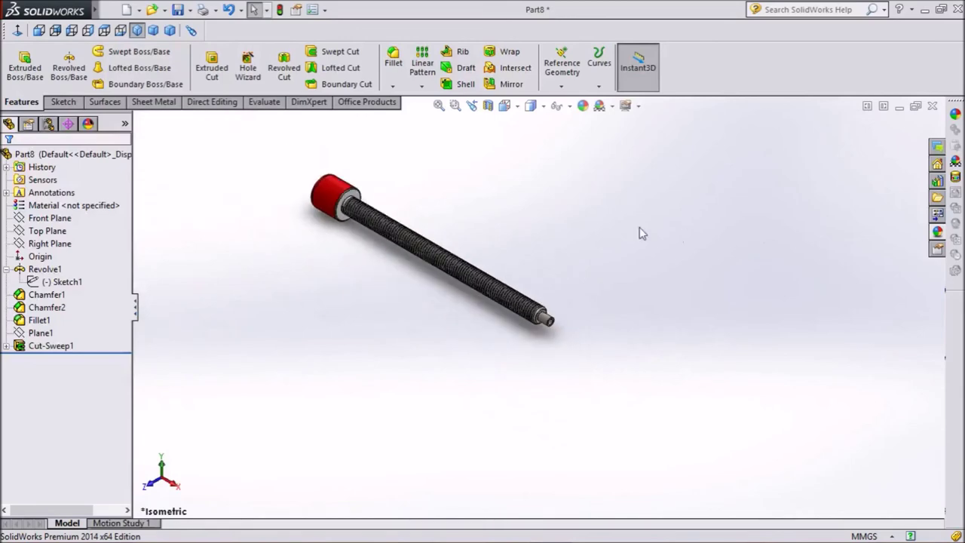
scroll(468, 209, "down", 2)
scroll(344, 219, "down", 2)
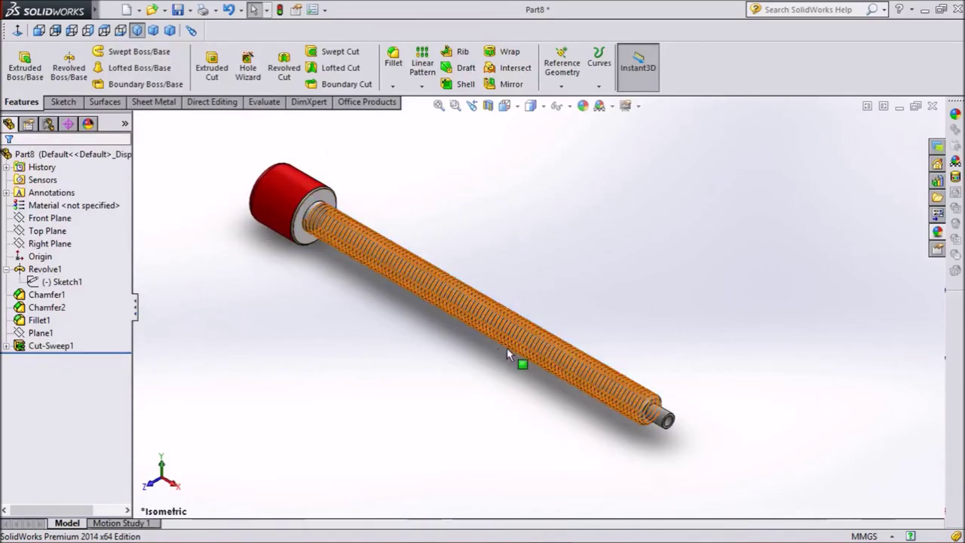
mouse_move(240, 319)
middle_mouse_down()
mouse_move(314, 382)
mouse_move(351, 395)
mouse_move(374, 375)
mouse_move(387, 328)
mouse_move(359, 412)
mouse_move(323, 409)
mouse_move(292, 367)
mouse_move(306, 226)
mouse_move(323, 156)
mouse_move(340, 136)
mouse_move(278, 269)
mouse_move(274, 291)
mouse_move(289, 340)
mouse_move(234, 280)
mouse_move(276, 216)
mouse_move(263, 264)
middle_mouse_up()
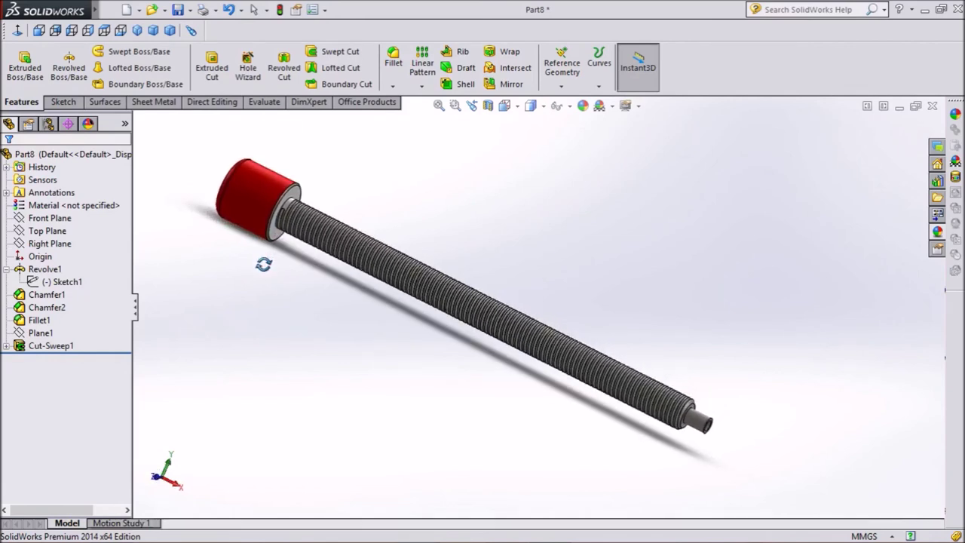
key("Escape")
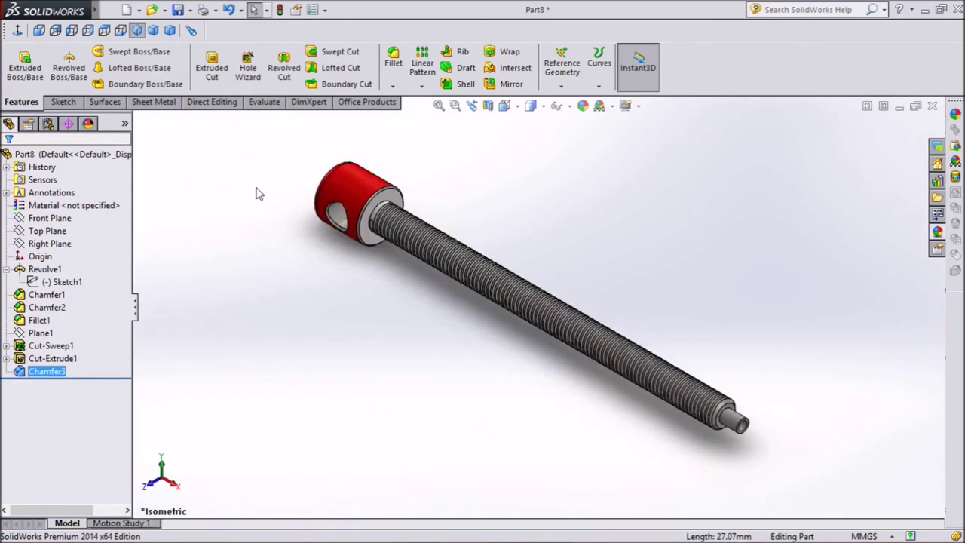
Step: Orbit the model to view the head's cross-hole, then return to Isometric view
mouse_move(254, 191)
middle_mouse_down()
mouse_move(269, 196)
mouse_move(338, 286)
mouse_move(388, 299)
mouse_move(435, 278)
mouse_move(455, 257)
mouse_move(523, 246)
mouse_move(620, 307)
mouse_move(700, 293)
mouse_move(581, 153)
mouse_move(543, 153)
mouse_move(490, 216)
mouse_move(491, 405)
mouse_move(336, 217)
mouse_move(257, 304)
mouse_move(246, 360)
mouse_move(354, 221)
mouse_move(512, 184)
mouse_move(674, 340)
mouse_move(713, 438)
mouse_move(636, 491)
mouse_move(551, 493)
mouse_move(478, 386)
mouse_move(478, 274)
mouse_move(332, 355)
middle_mouse_up()
key("Escape")
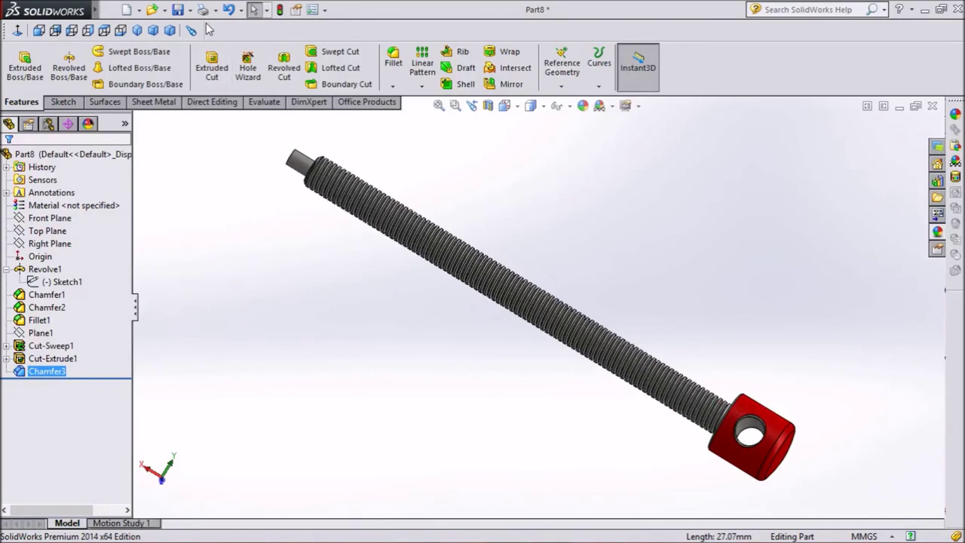
left_click(136, 31)
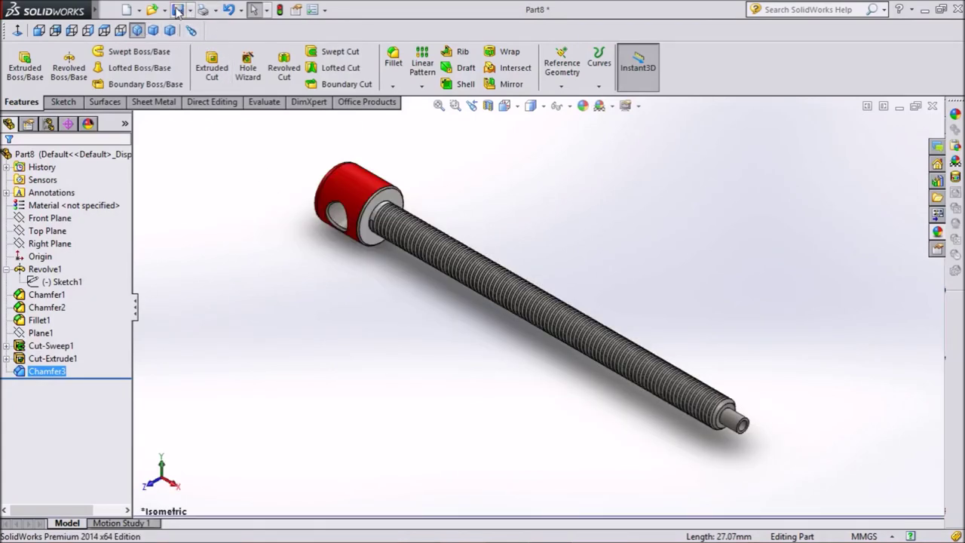
Step: Save the part under the file name 'C Clamp Rod'
key("ctrl+s")
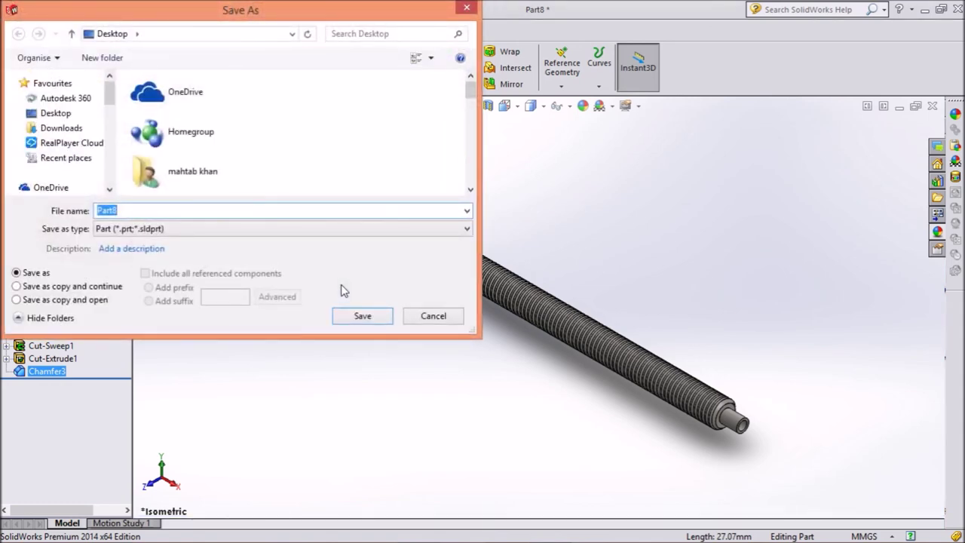
type("c c")
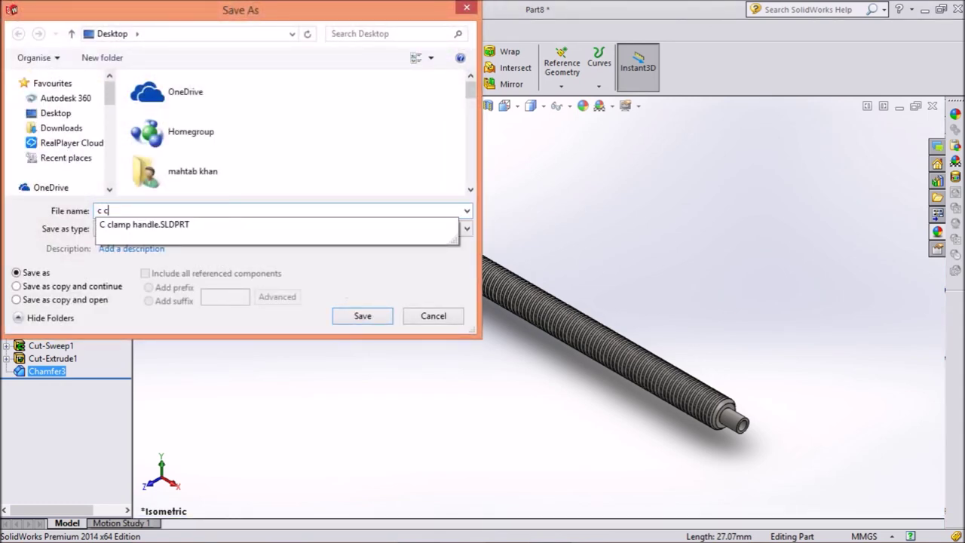
type("LAMP rOD")
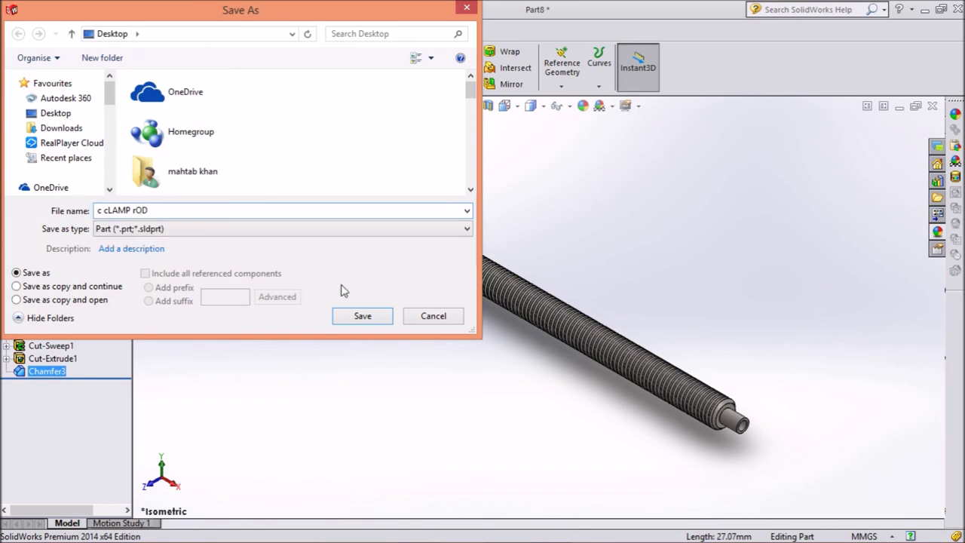
key("BackSpace")
key("BackSpace")
key("BackSpace")
key("BackSpace")
key("BackSpace")
key("BackSpace")
type("C Clamp")
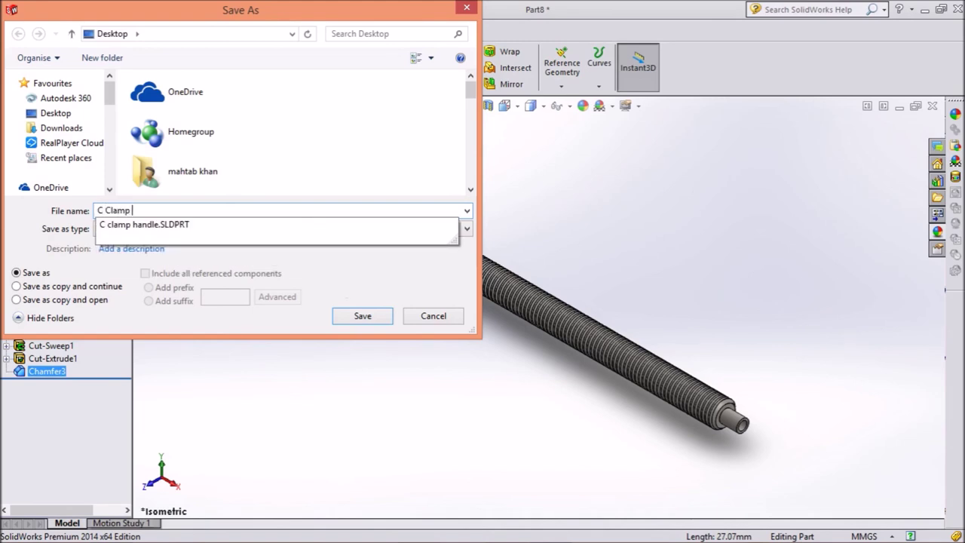
type(" Rod")
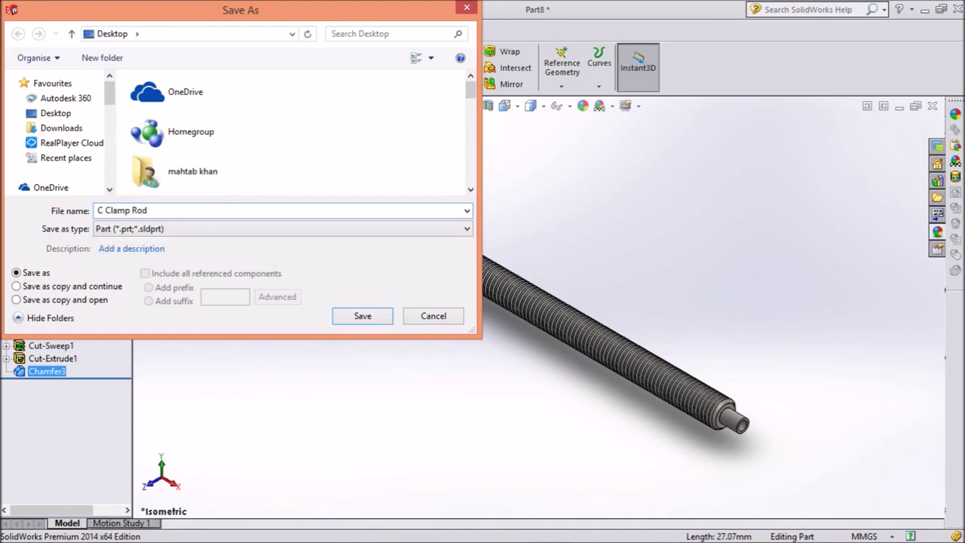
left_click(366, 320)
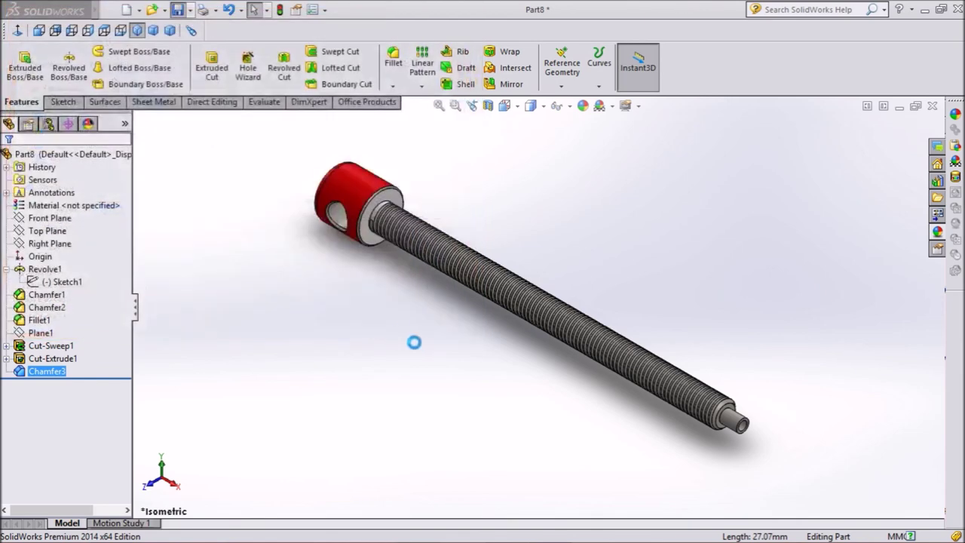